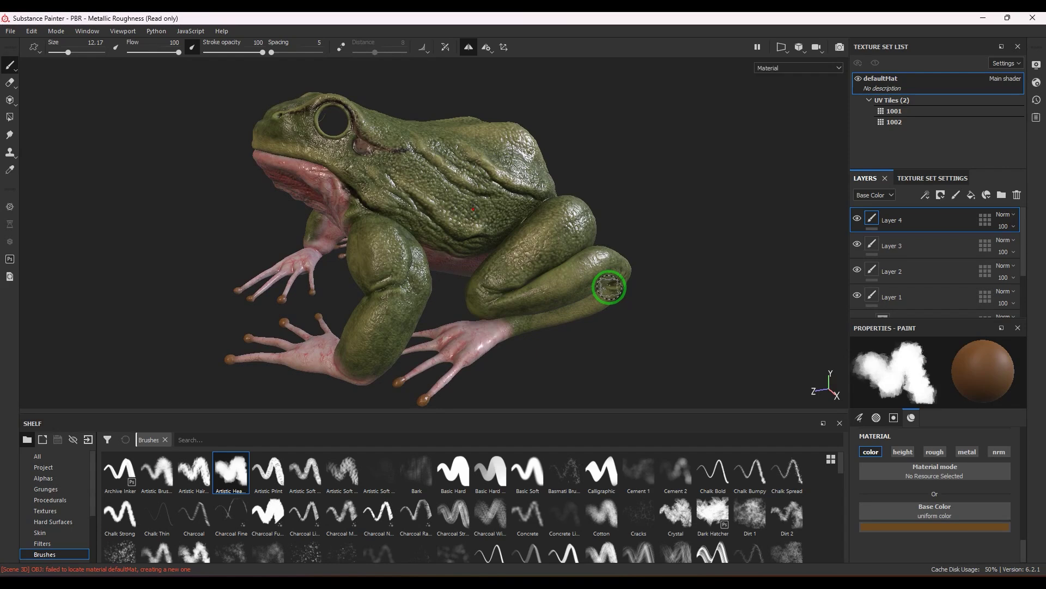
Examine the finished painted frog from the front and side and under different lighting
right_click_drag(714, 309, 355, 280, "alt")
left_click_drag(355, 280, 587, 262, "alt")
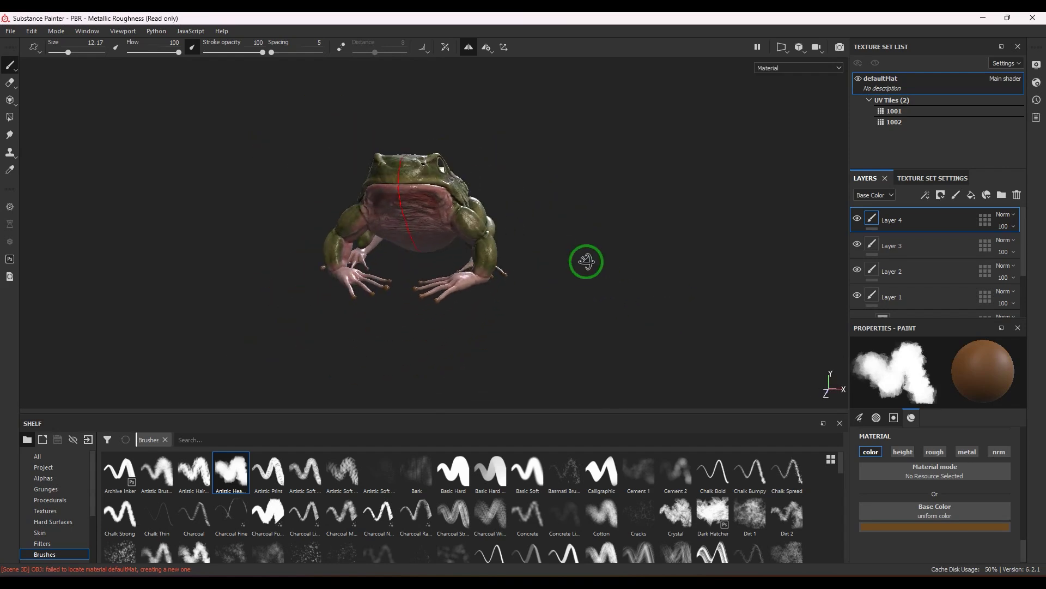
mouse_move(393, 281)
left_mouse_down("alt")
mouse_move(526, 297)
mouse_move(518, 334)
mouse_move(434, 320)
mouse_move(348, 285)
mouse_move(443, 361)
left_mouse_up("alt")
right_click_drag(444, 361, 477, 390, "alt")
mouse_move(349, 318)
right_mouse_down("shift")
mouse_move(388, 315)
mouse_move(344, 314)
right_mouse_up("shift")
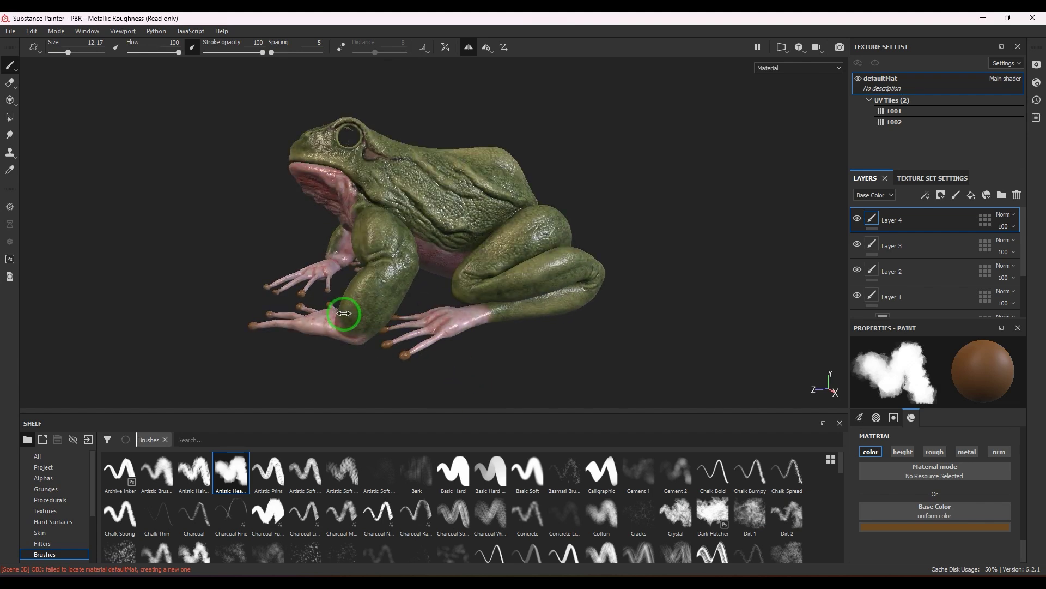
left_click_drag(409, 306, 406, 307, "alt")
scroll(404, 306, "up", 1)
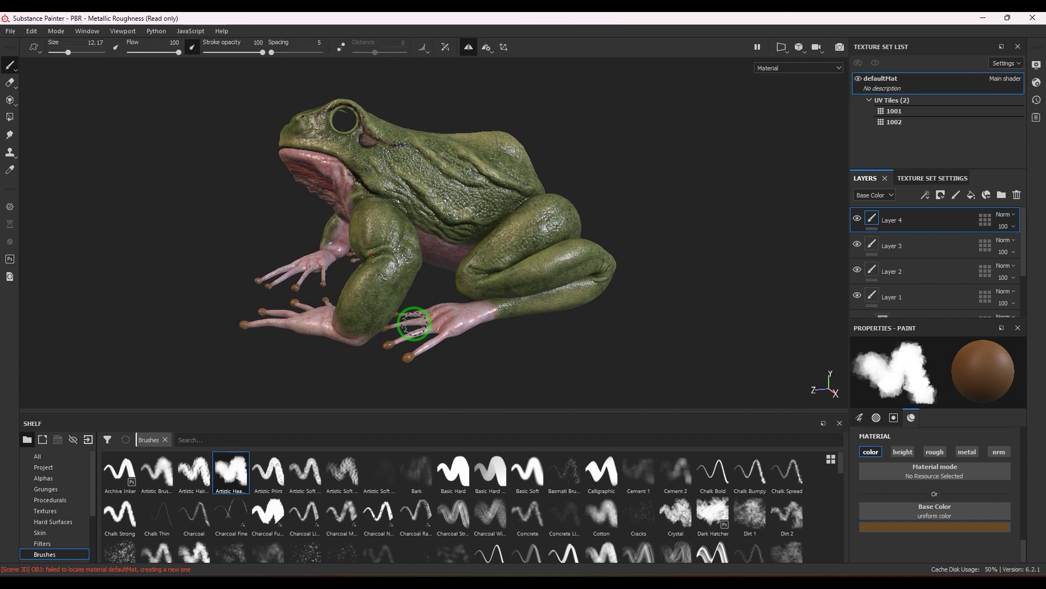
mouse_move(486, 283)
left_mouse_down("alt")
mouse_move(498, 285)
mouse_move(493, 299)
left_mouse_up("alt")
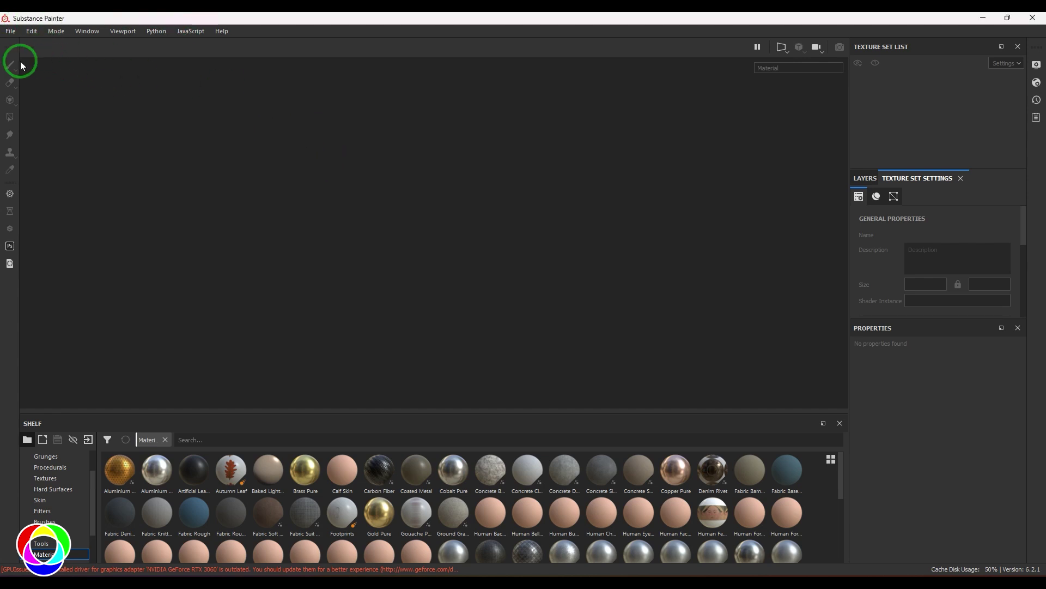
Start a new project and choose the mesh file Japanese Tree Frog 02_copy from the textures folder
left_click(10, 31)
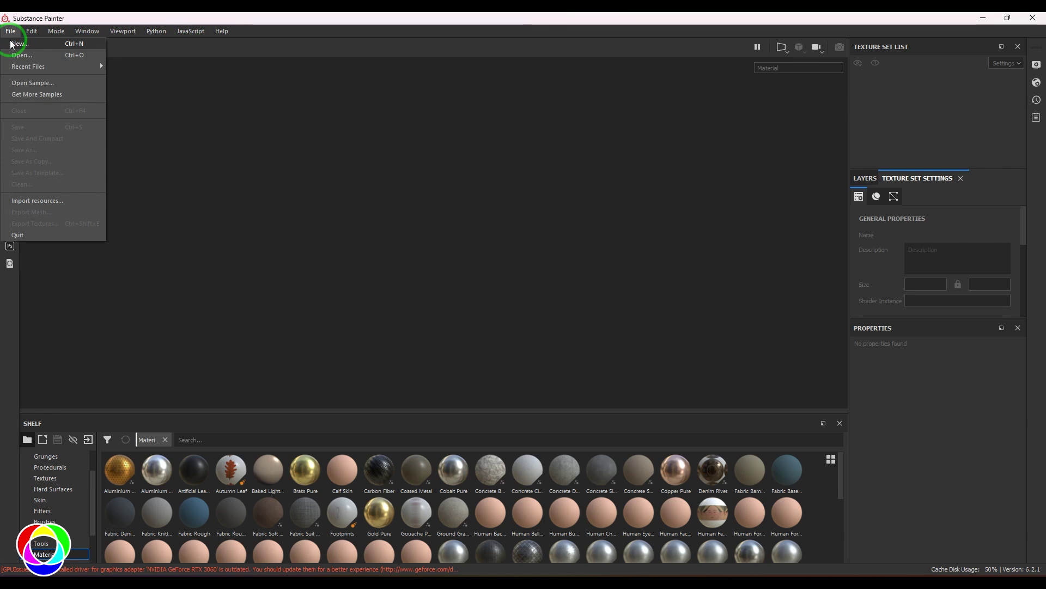
left_click(25, 42)
left_click(626, 145)
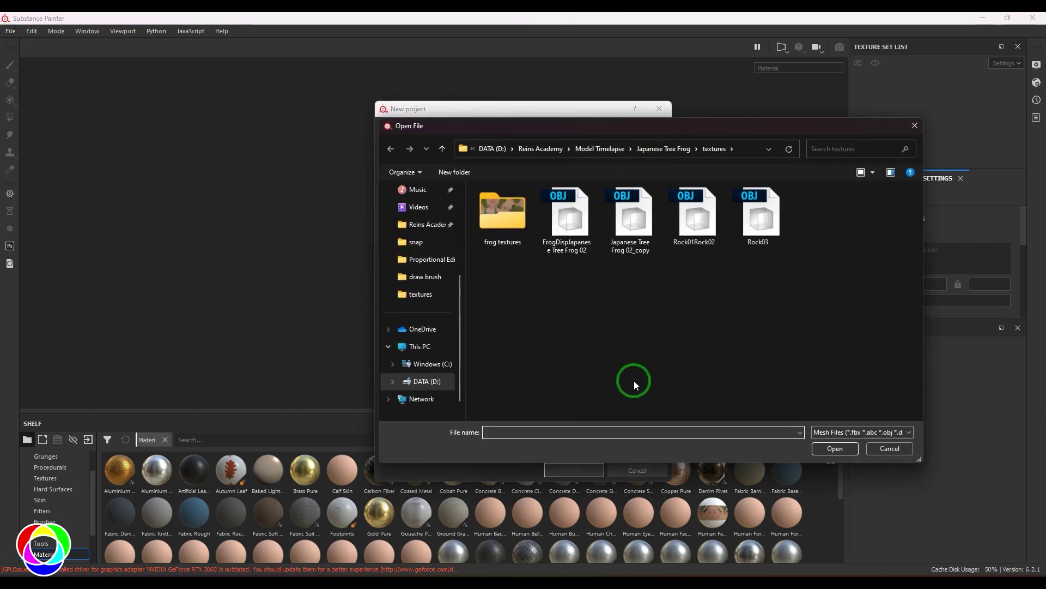
left_click(631, 218)
left_click(834, 448)
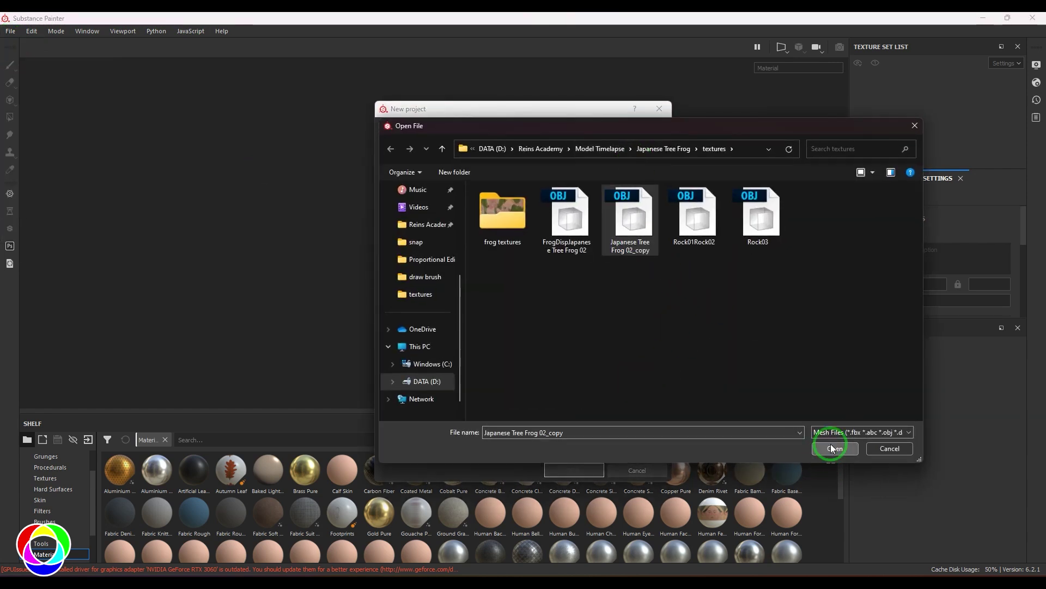
Set the document resolution to 4096, choose the normal map format and create the project
left_click(472, 179)
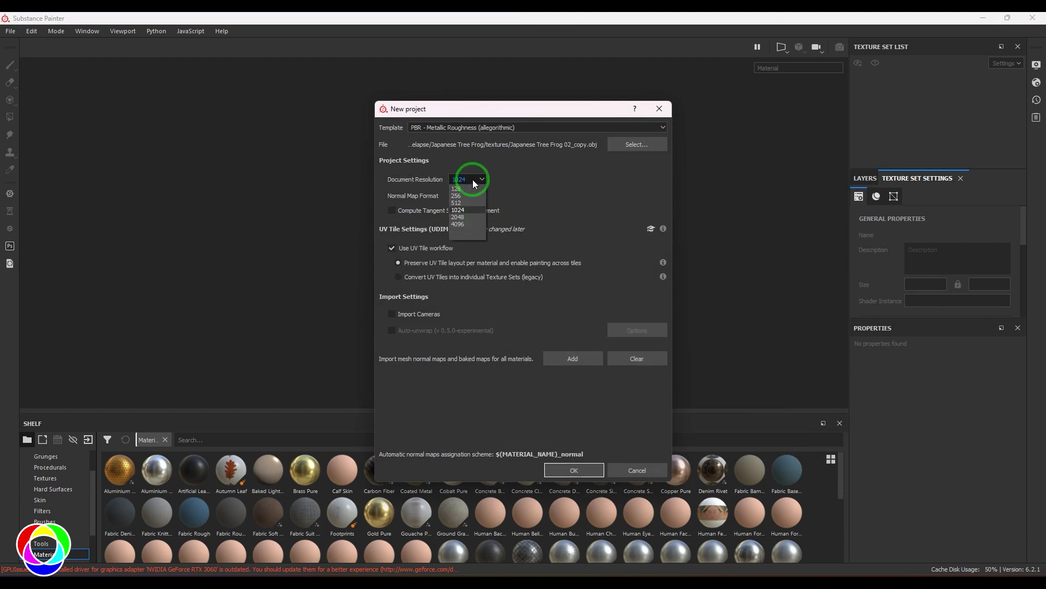
left_click(462, 223)
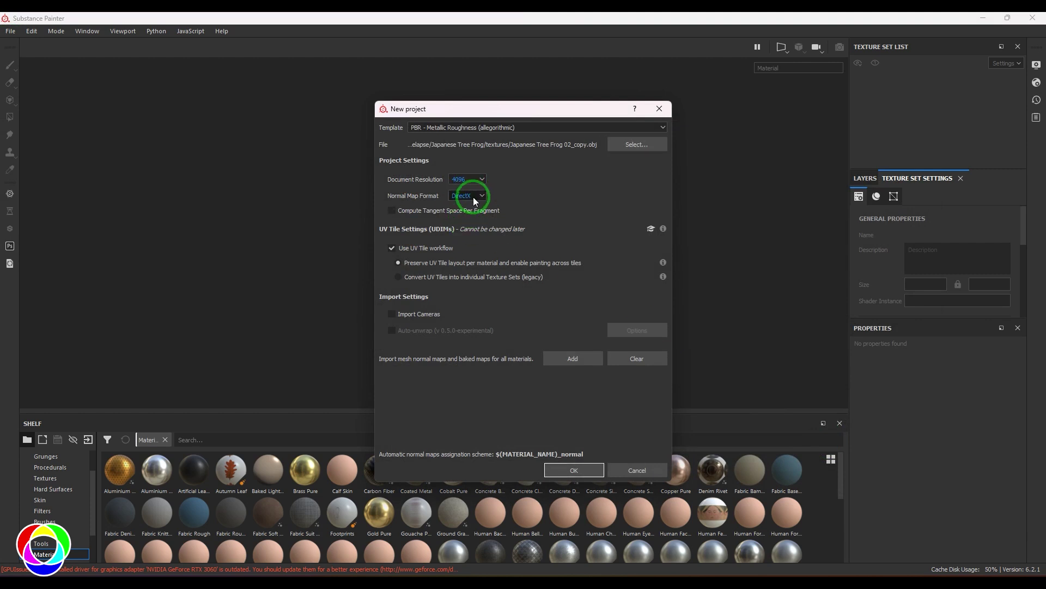
left_click(473, 198)
left_click(462, 212)
left_click(574, 470)
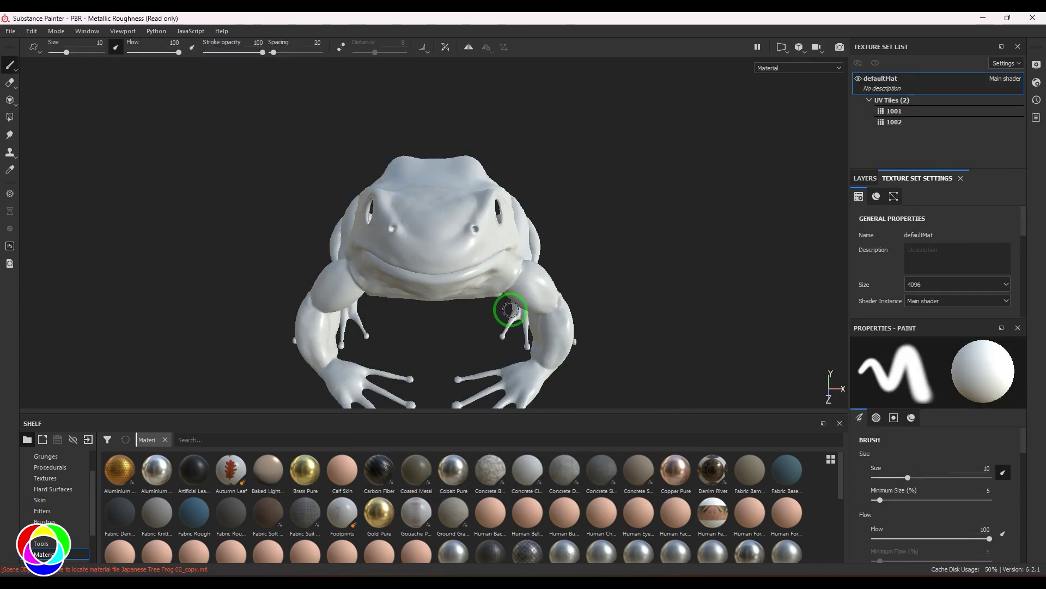
Add the image Japanese Tree Frog 02-NM.1001 from File Explorer's textures folder to Substance Painter's shelf for import
mouse_move(661, 285)
left_mouse_down("alt")
mouse_move(561, 296)
mouse_move(670, 283)
mouse_move(620, 338)
left_mouse_up("alt")
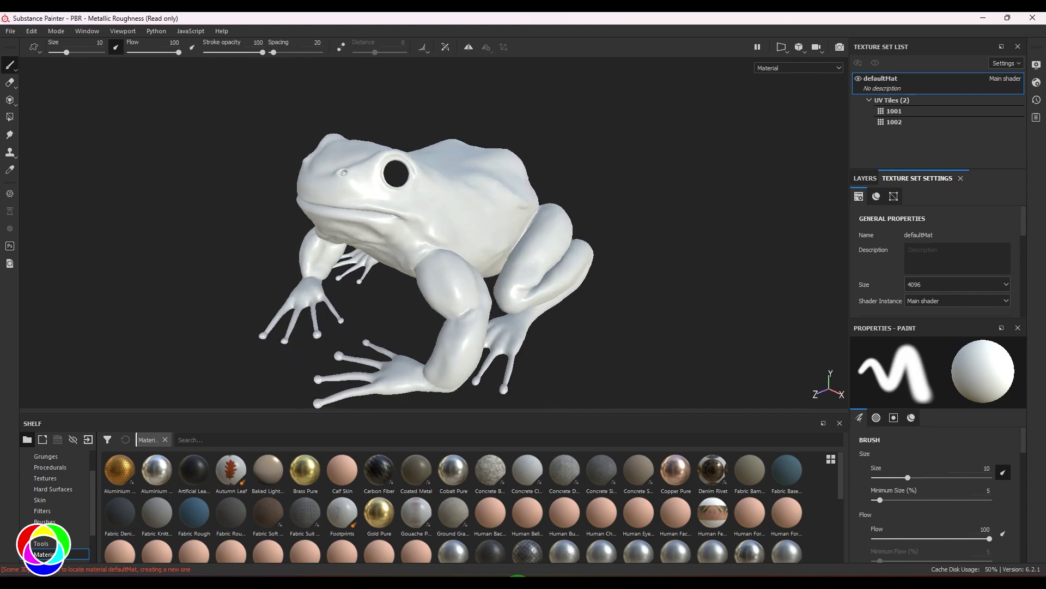
left_click(528, 585)
left_click_drag(782, 18, 772, 80)
left_click(883, 368)
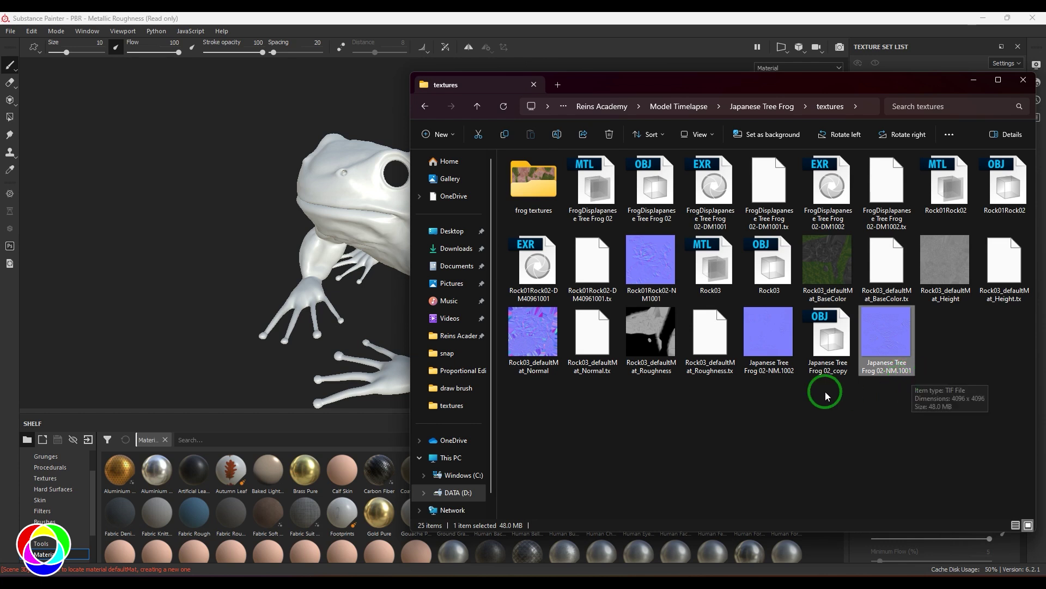
left_click(879, 416)
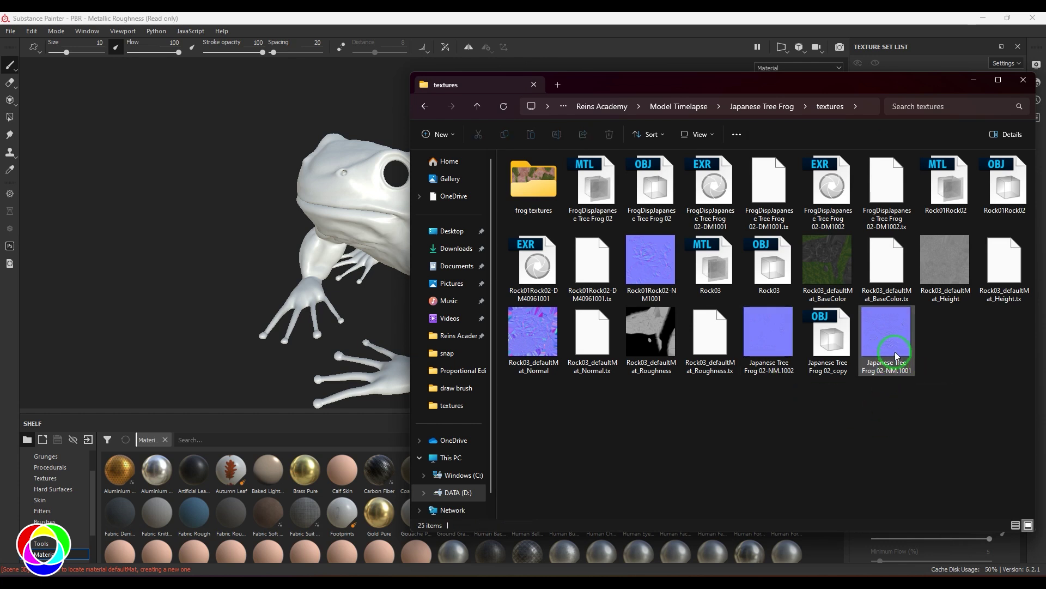
left_click(896, 356)
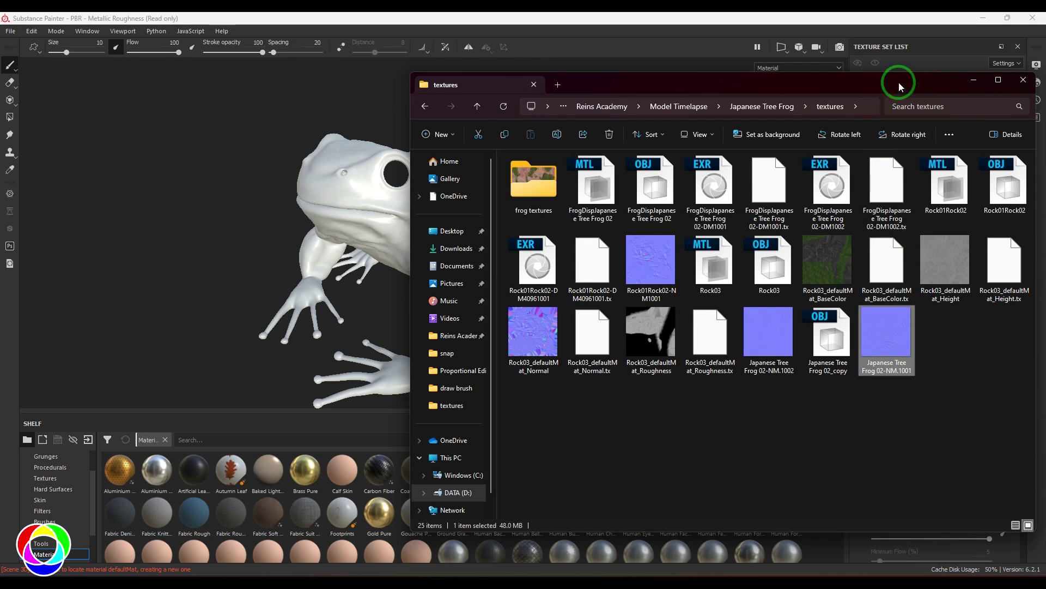
left_click_drag(895, 84, 233, 99)
left_click_drag(206, 355, 561, 537)
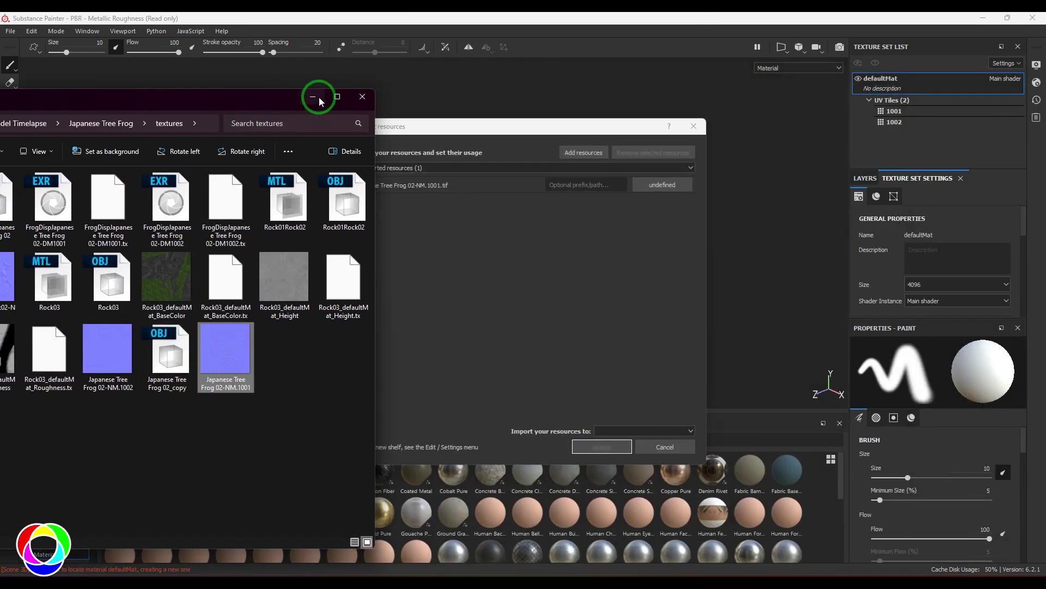
left_click(313, 96)
Import Japanese Tree Frog 02-NM.1001.tif as a texture into the project 'PBR - Metallic Roughness'
left_click(662, 185)
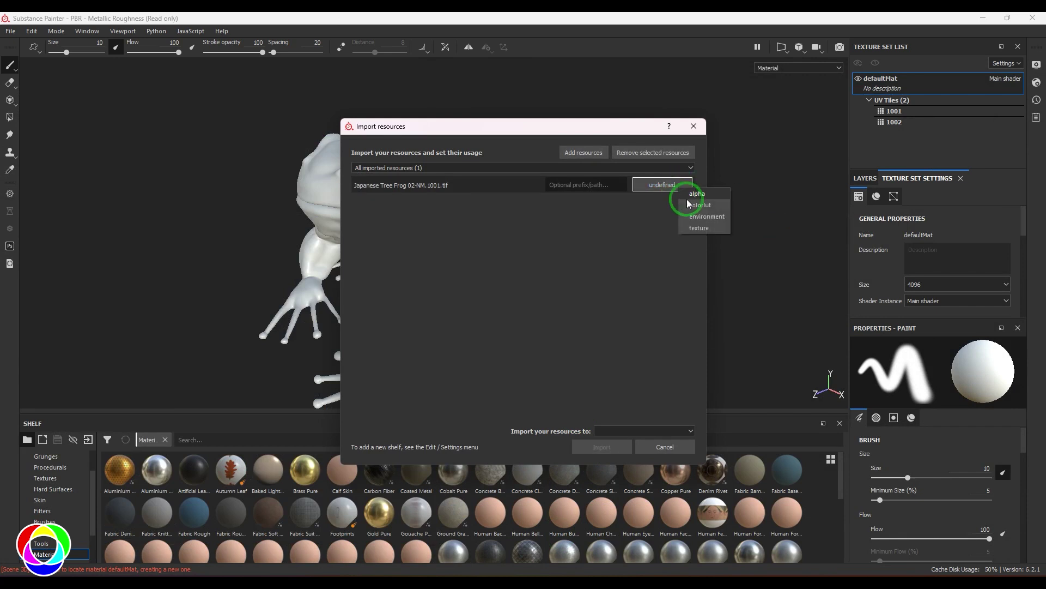
left_click(698, 229)
left_click(661, 186)
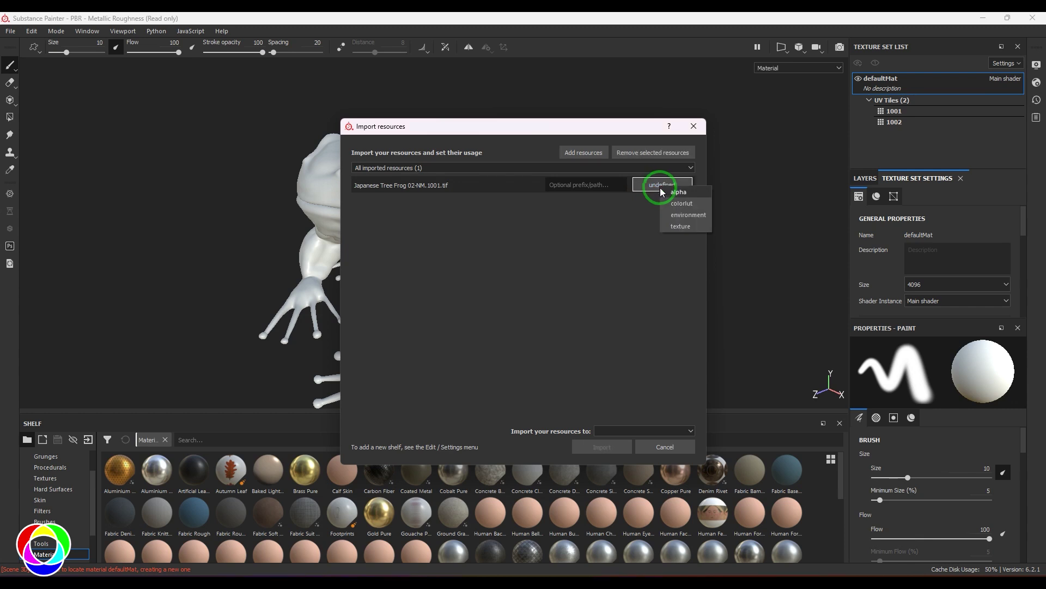
left_click(676, 226)
left_click(679, 430)
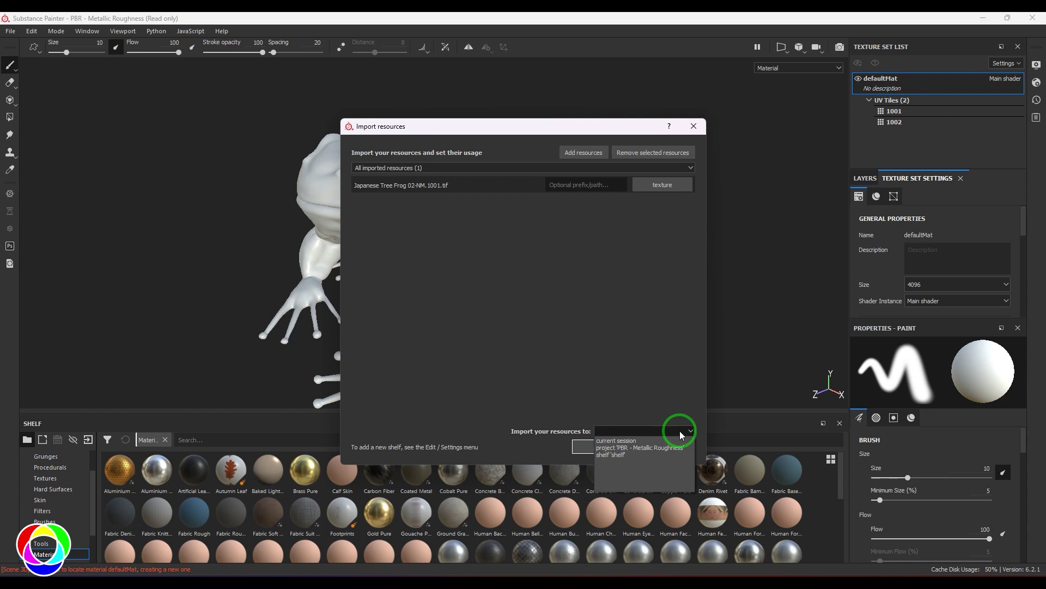
left_click(657, 449)
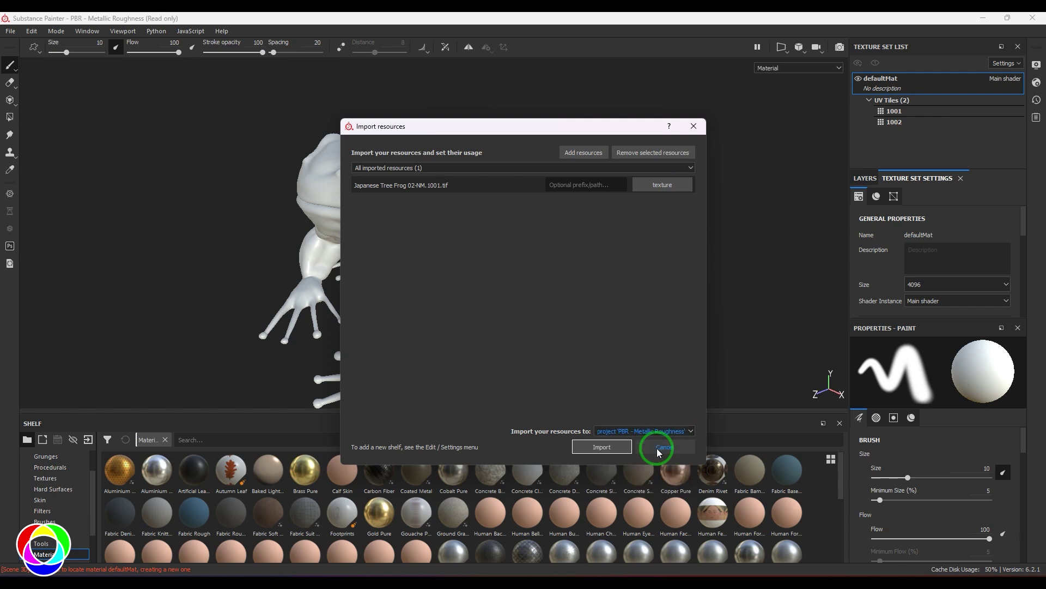
left_click(604, 447)
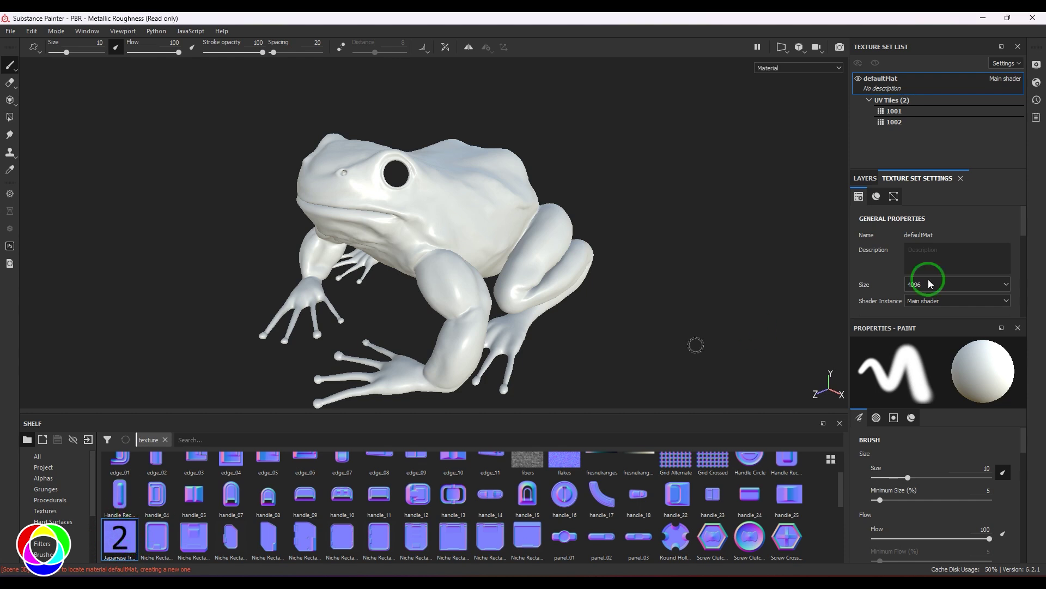
Assign the imported Japanese Tree Frog 02-NM texture as the texture set's normal mesh map
left_click_drag(1022, 228, 1015, 298)
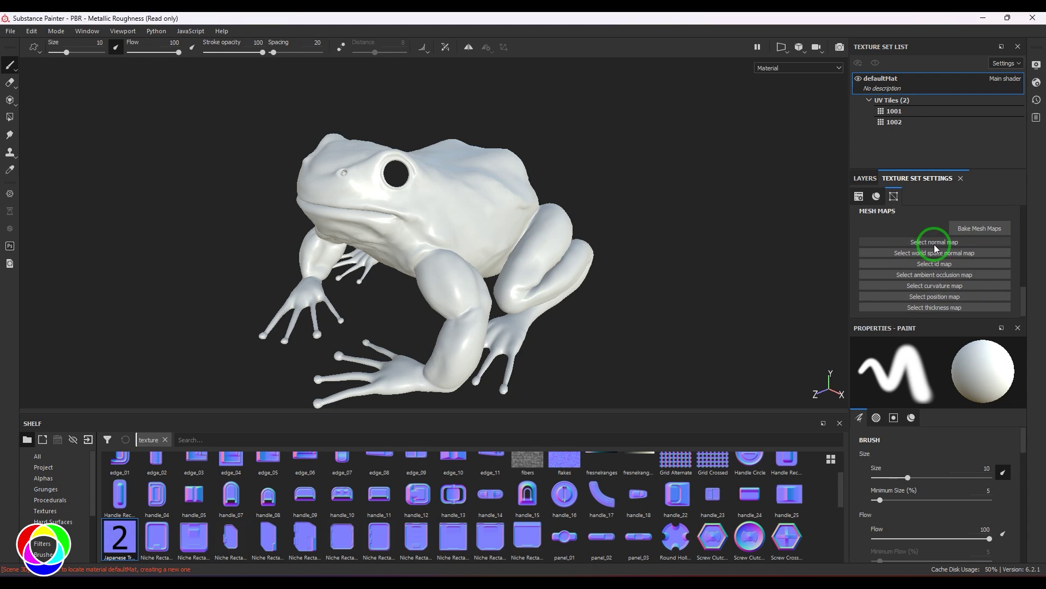
left_click_drag(120, 537, 904, 238)
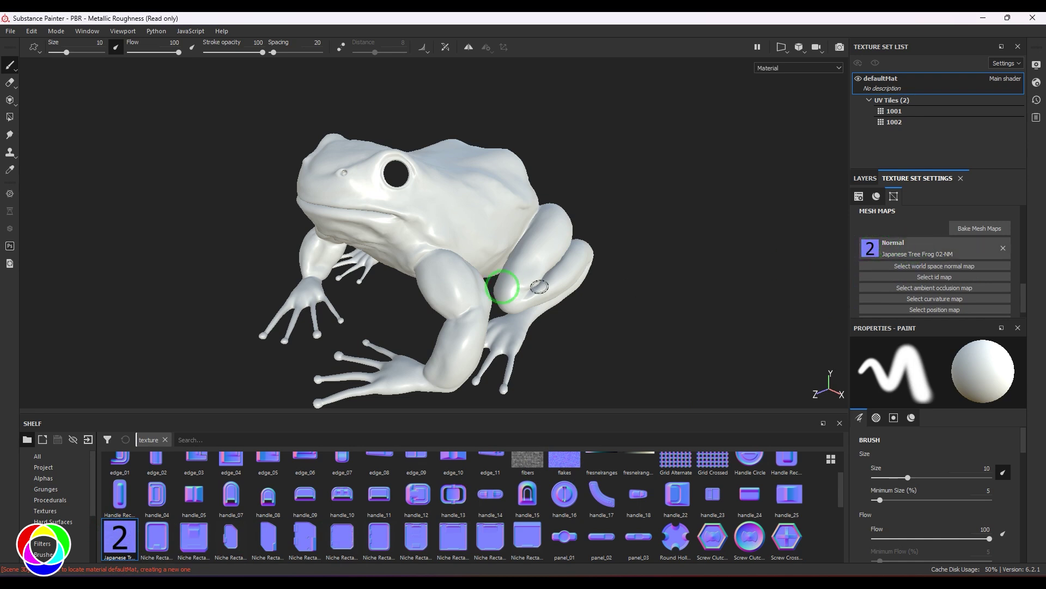
Examine the normal map's skin detail on the frog's head, body and legs from several angles
left_click_drag(678, 252, 537, 267, "alt")
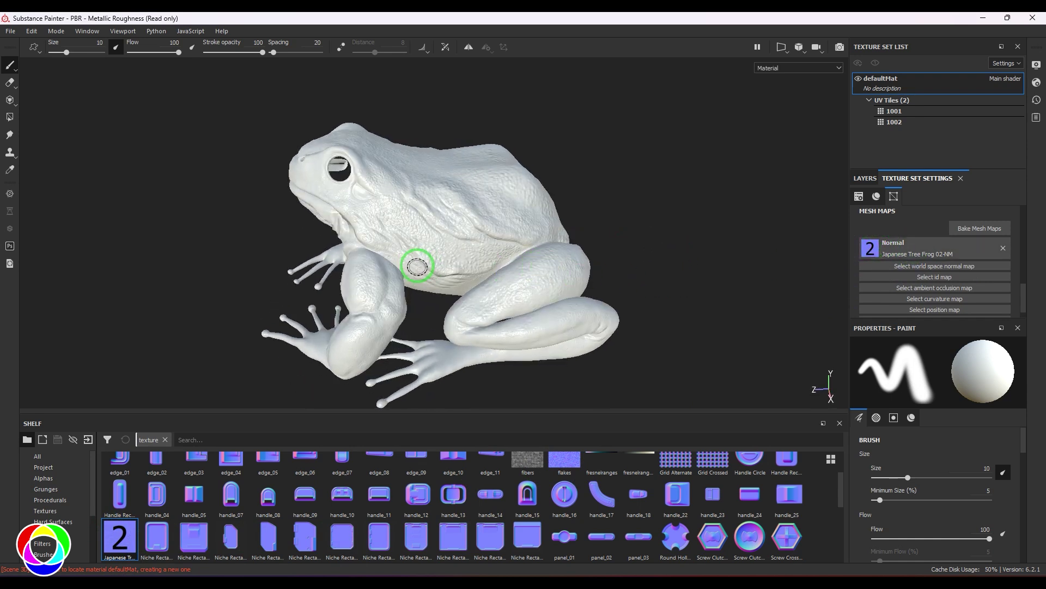
right_click_drag(416, 262, 681, 331, "alt")
left_click_drag(681, 332, 627, 327, "alt")
right_click_drag(627, 327, 466, 277, "alt")
middle_click_drag(466, 277, 523, 220, "alt")
right_click_drag(524, 219, 455, 252, "alt")
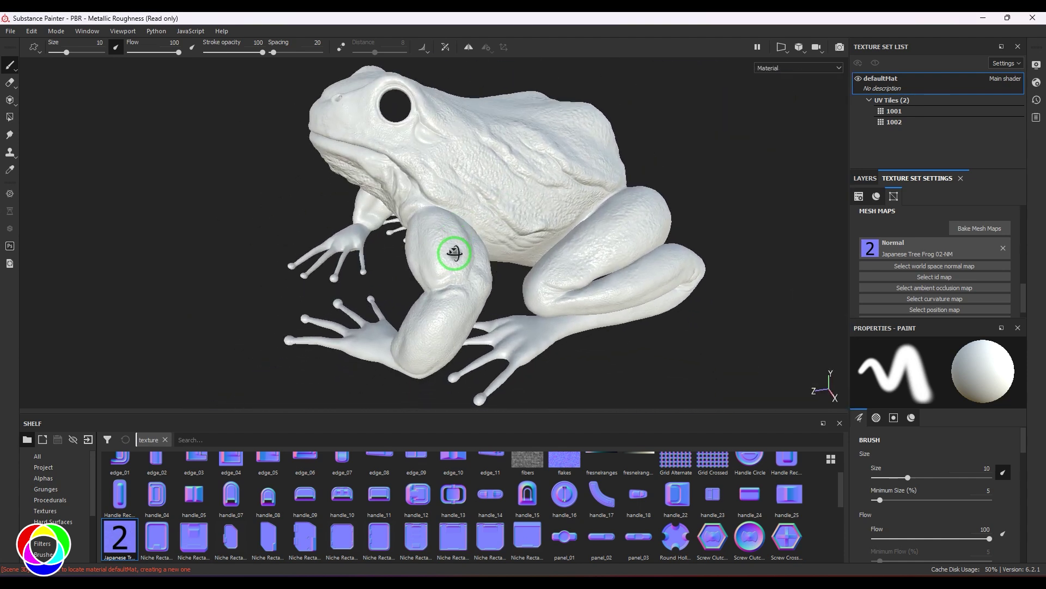
middle_click_drag(455, 253, 460, 252, "alt")
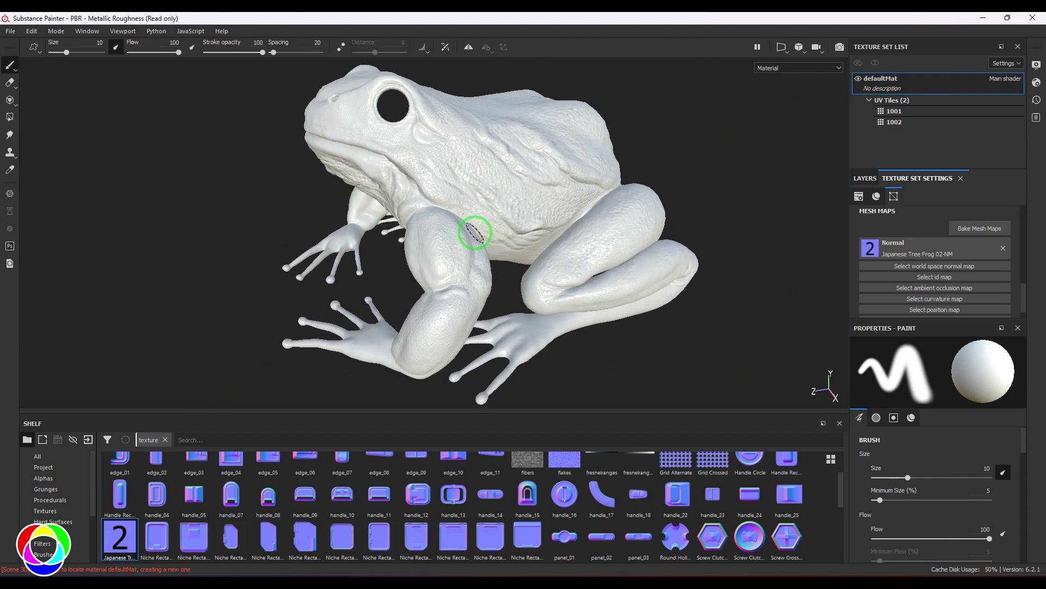
left_click_drag(495, 236, 617, 267, "alt")
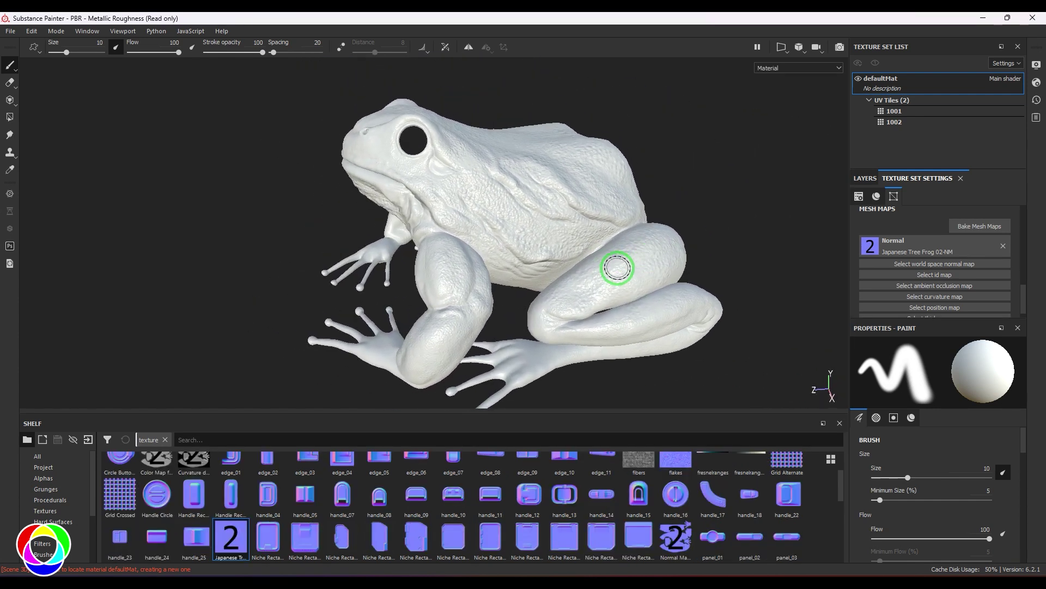
Set up mesh map baking with an output size of 4096 and exclude the Normal map
left_click(986, 225)
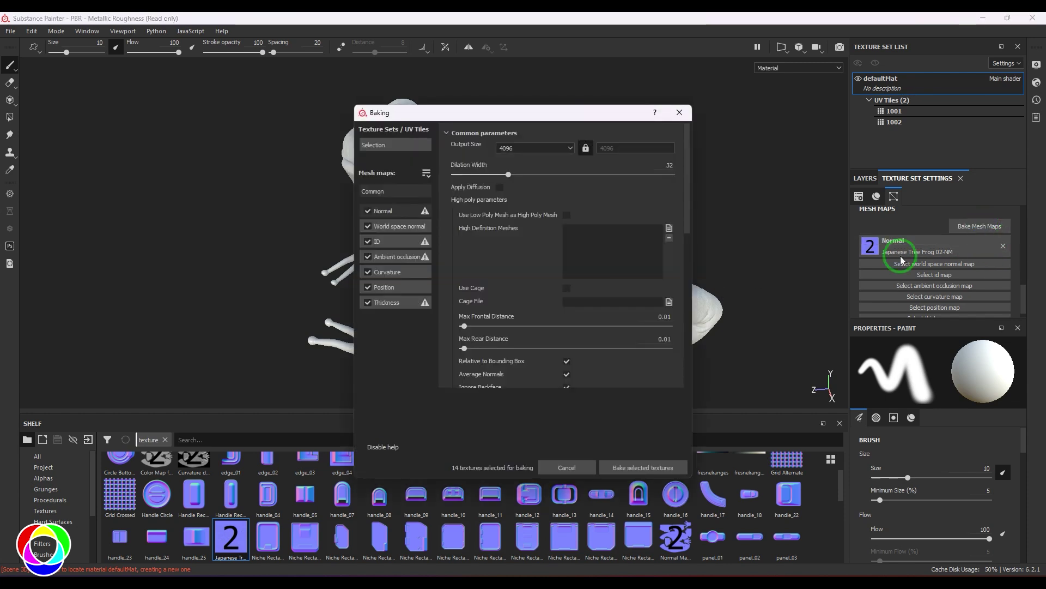
left_click_drag(541, 113, 761, 93)
left_click(744, 121)
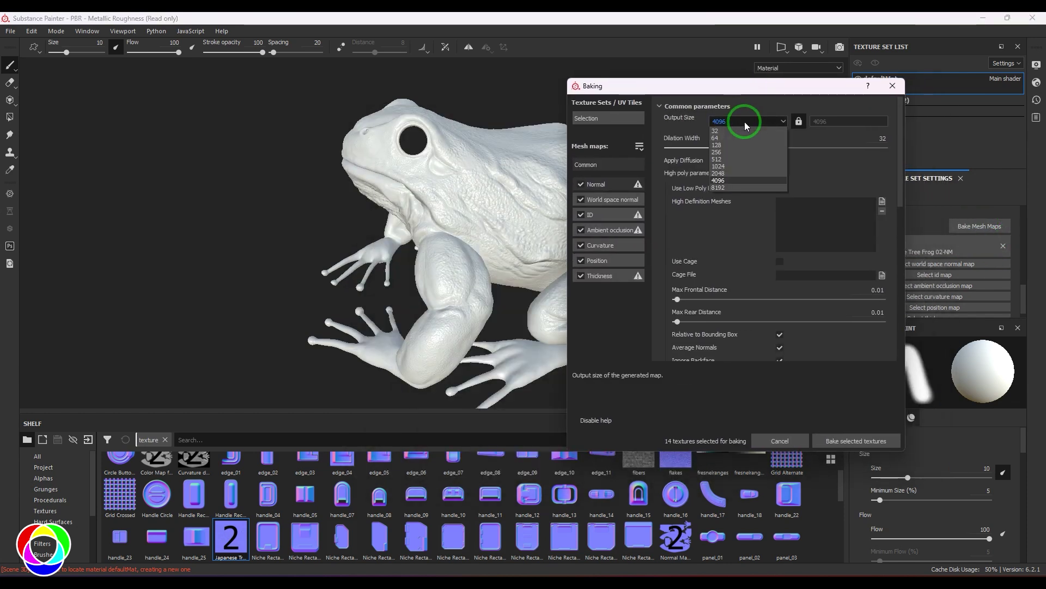
left_click(731, 179)
left_click(603, 186)
left_click(582, 185)
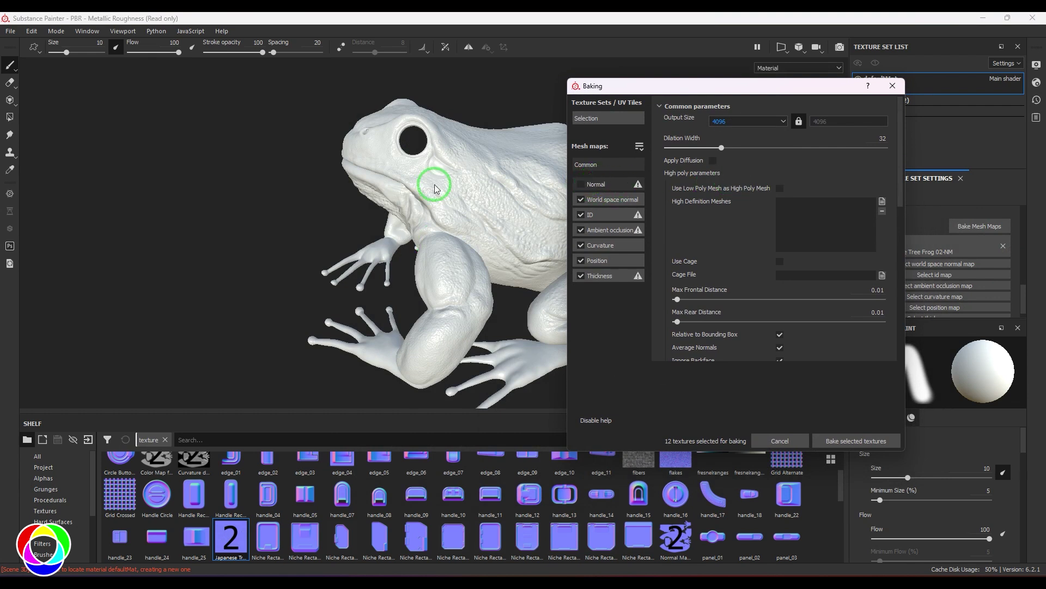
left_click_drag(696, 93, 714, 78)
Set the curvature method to Generate from Normal Map (Deprecated) with the Per Pixel algorithm and bake the selected mesh maps
left_click(631, 228)
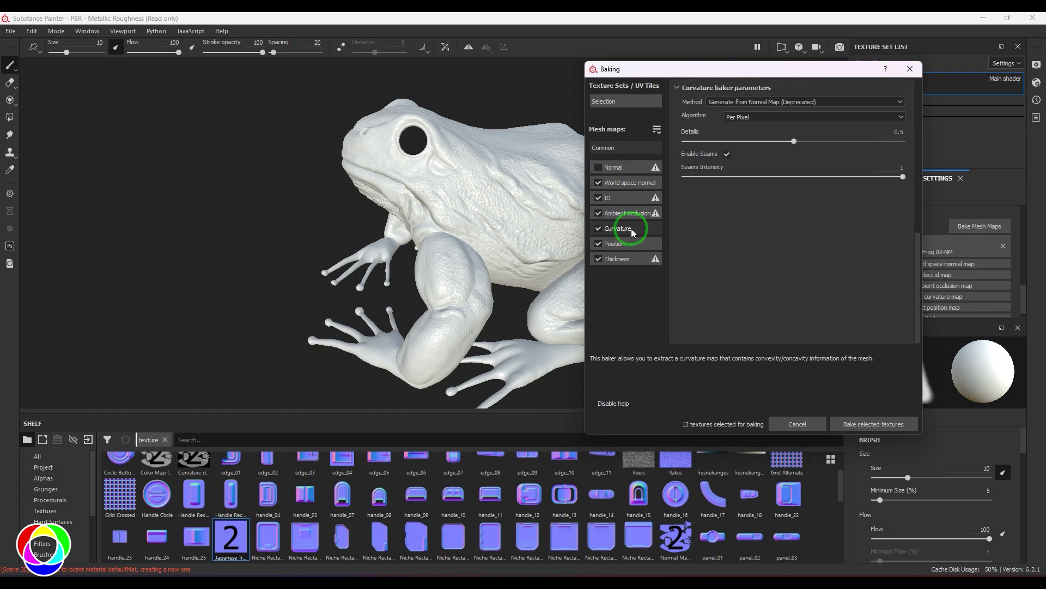
left_click(779, 102)
left_click(736, 118)
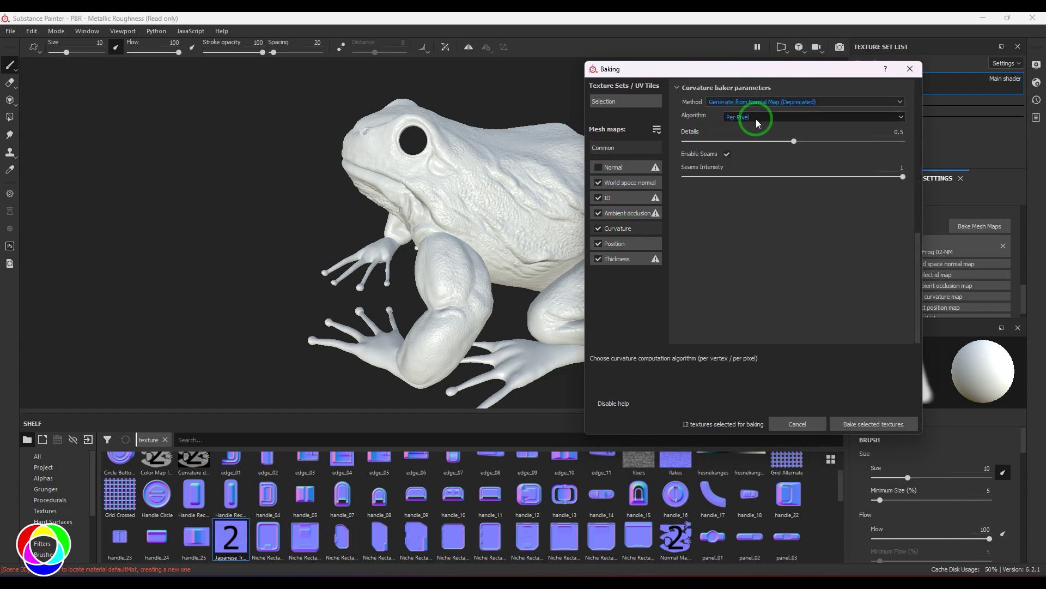
left_click(865, 424)
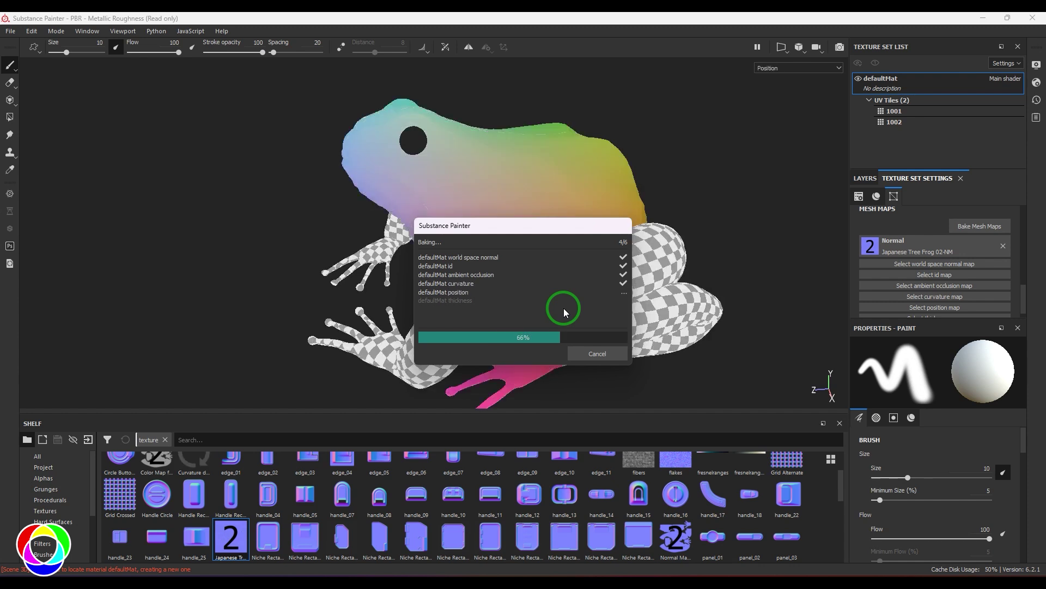
left_click(601, 352)
left_click_drag(451, 245, 565, 322, "alt")
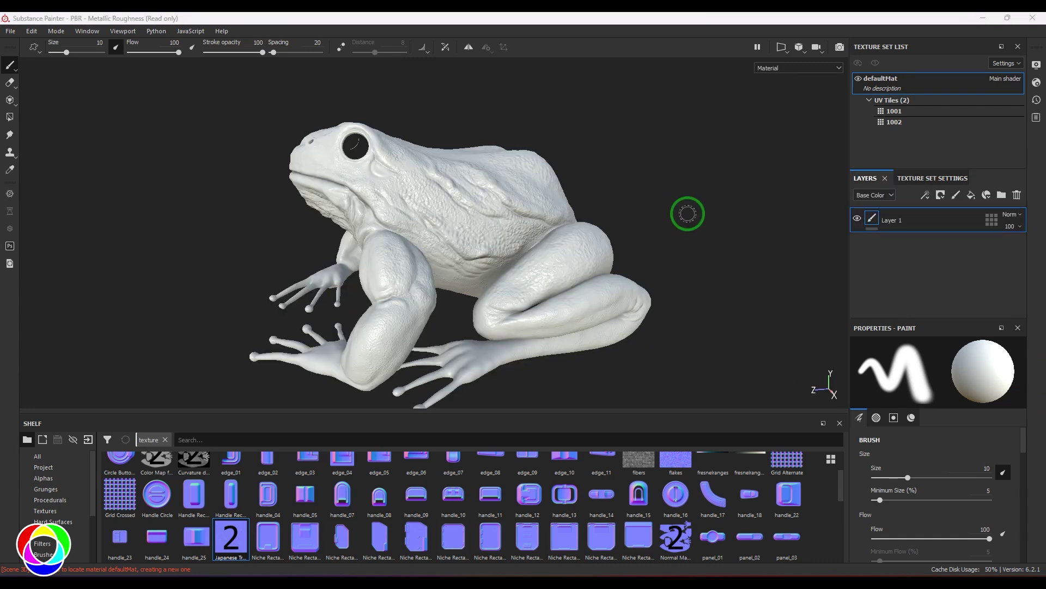
right_click_drag(687, 215, 719, 219, "shift")
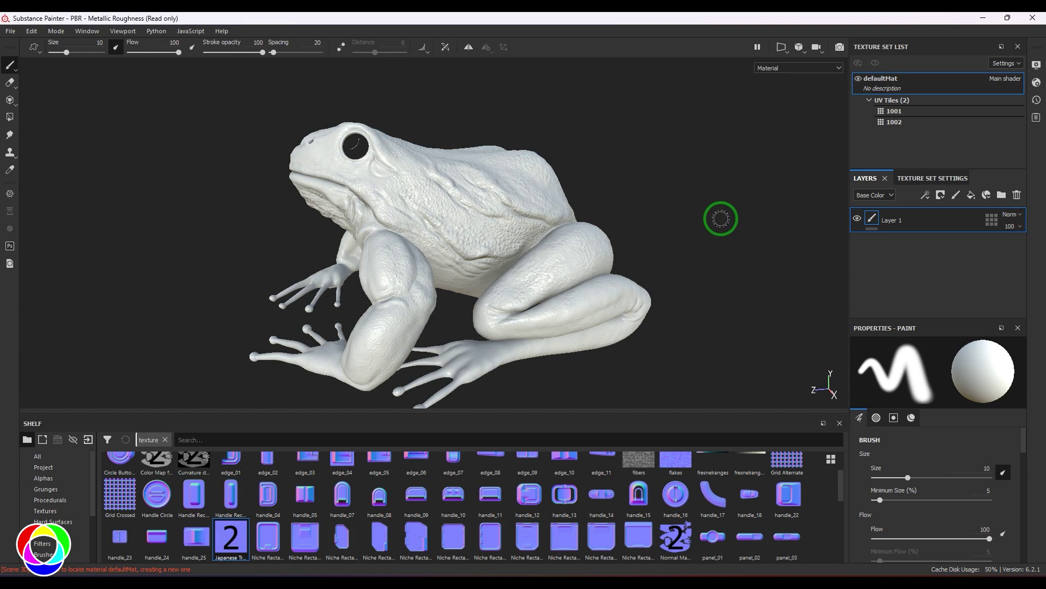
left_click_drag(719, 219, 645, 233, "alt")
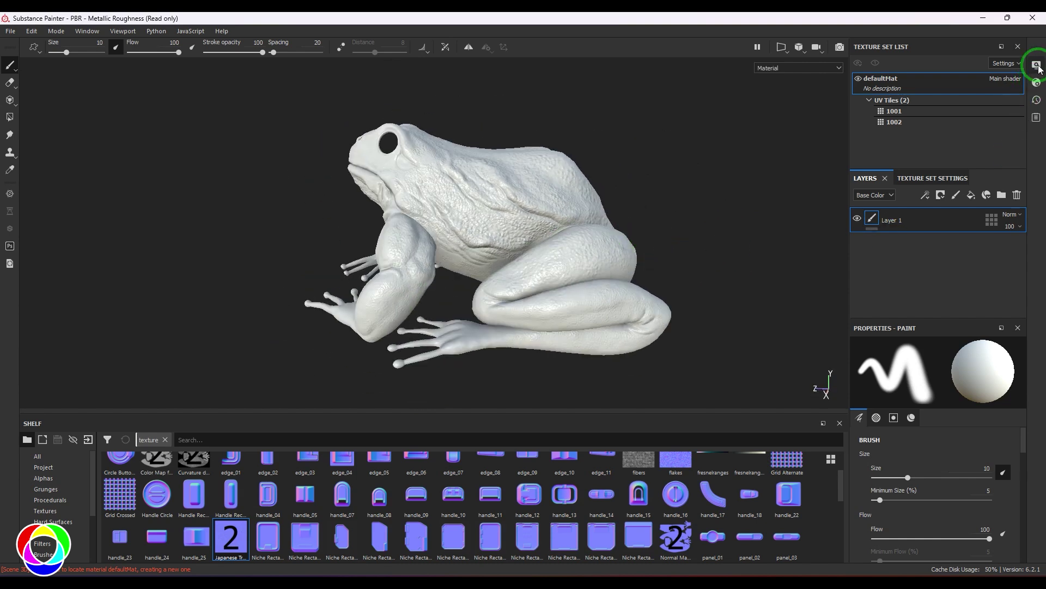
Change the viewport's environment map to Studio 03
left_click(1036, 64)
left_click(920, 159)
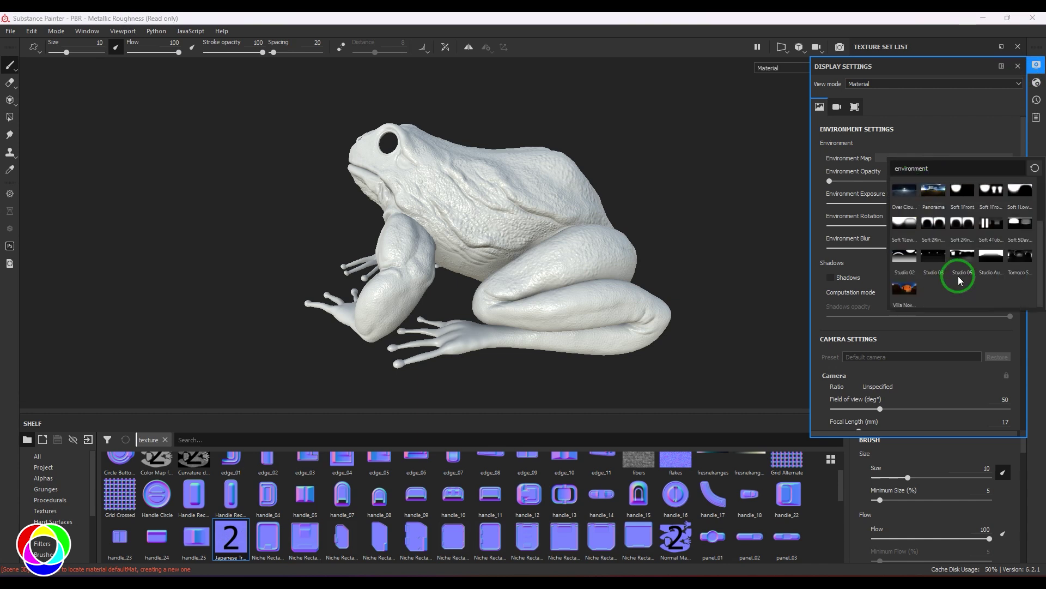
left_click(927, 261)
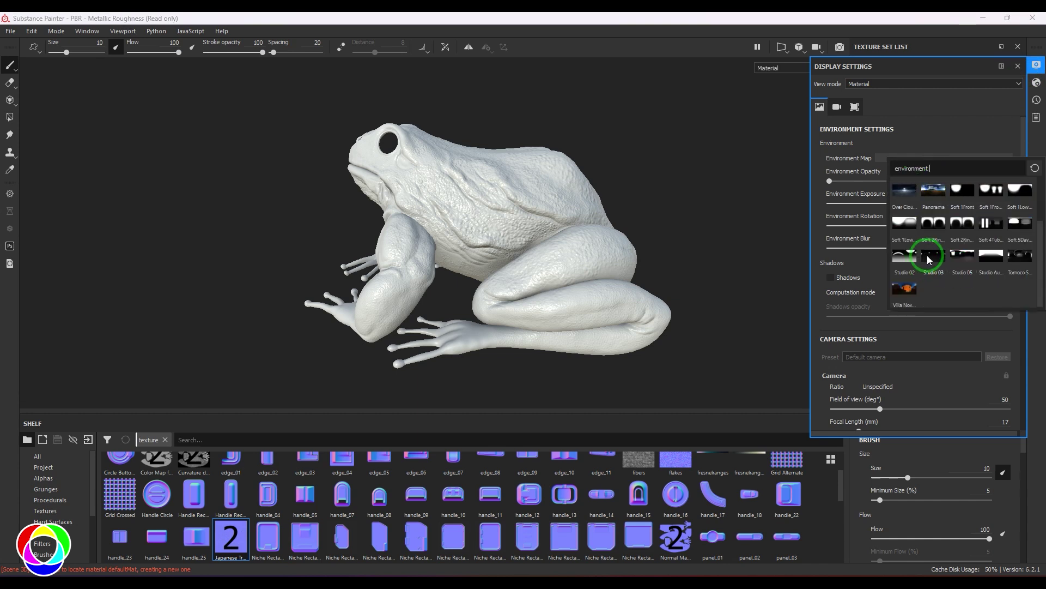
left_click(932, 259)
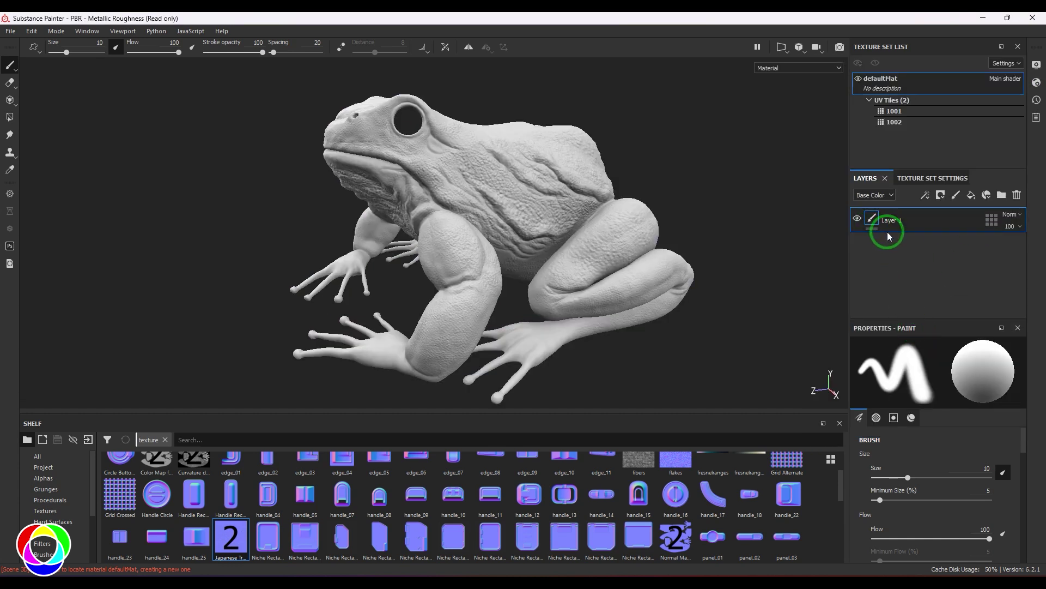
Replace the paint layer Layer 1 with a new fill layer and add a fill effect to it
left_click(1017, 195)
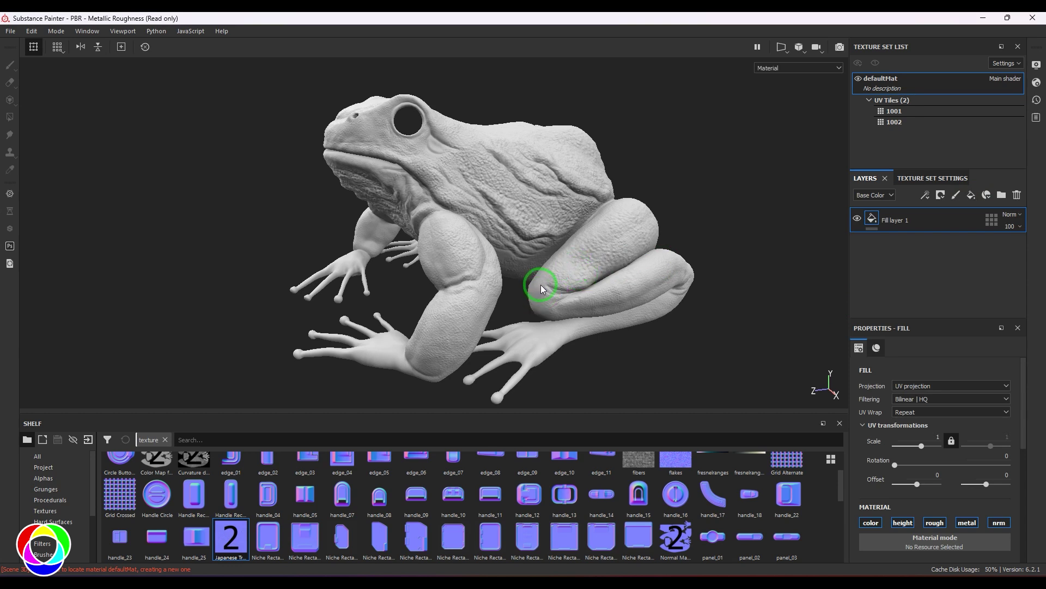
left_click(924, 196)
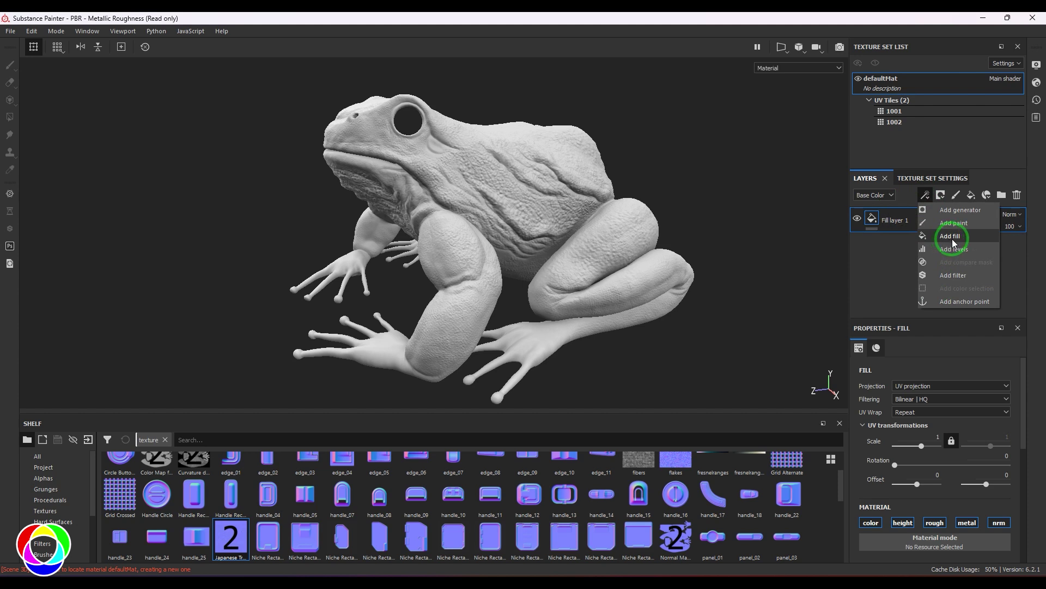
left_click(956, 237)
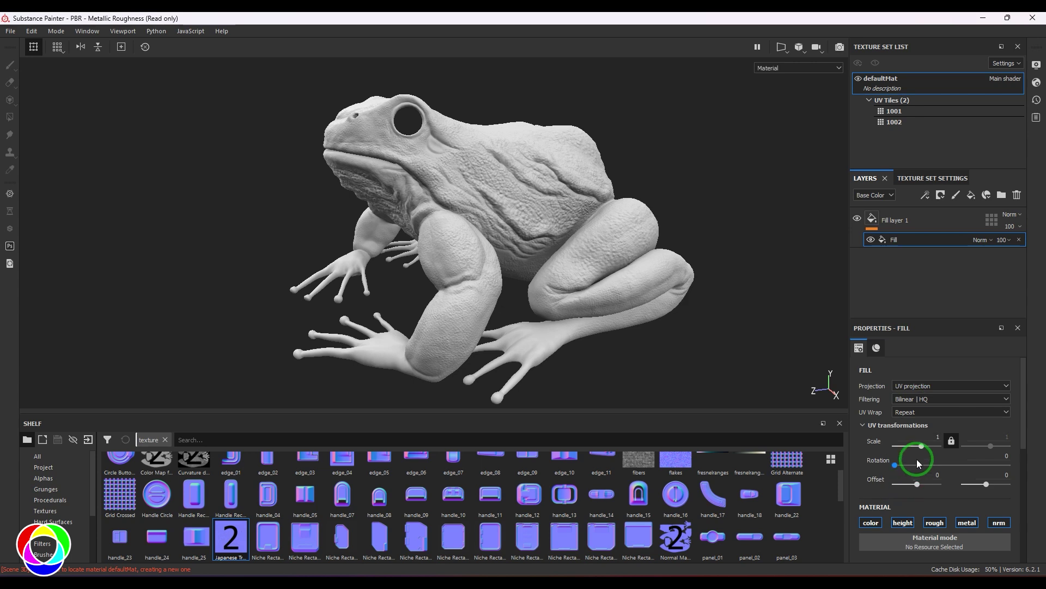
Restrict Fill layer 1 to the color channel by disabling height, rough, metal and nrm, and remove its fill effect
left_click(929, 221)
scroll(913, 499, "down", 1)
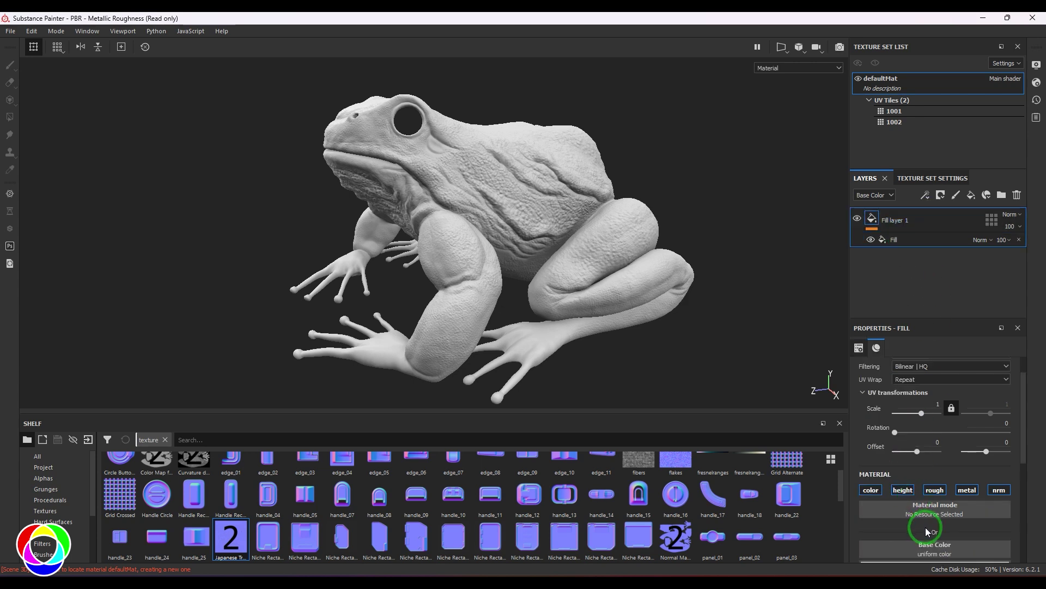
left_click(903, 490)
left_click(935, 490)
left_click(967, 489)
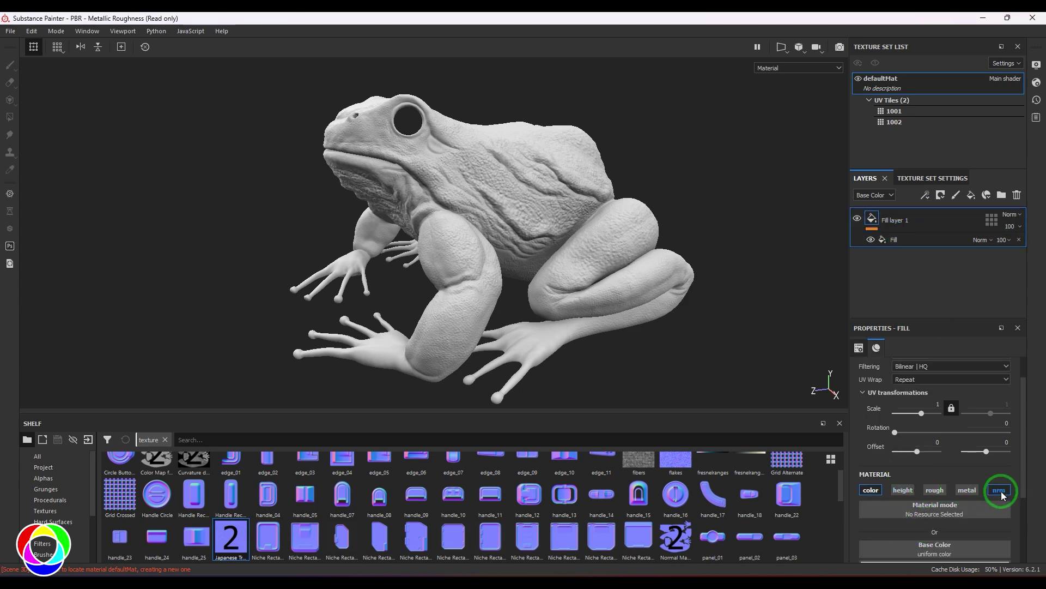
left_click(999, 489)
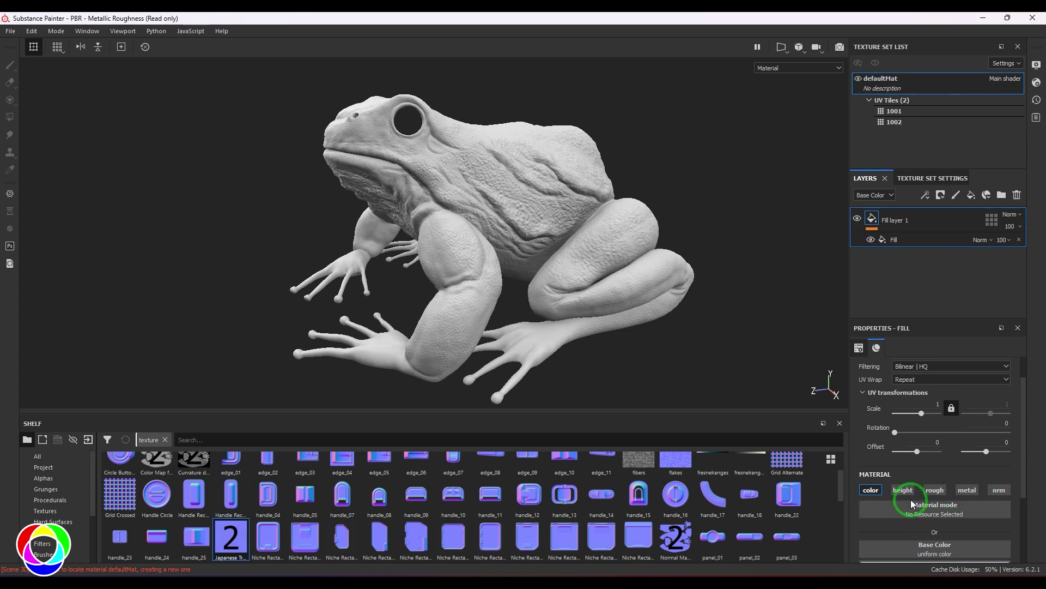
scroll(923, 504, "down", 2)
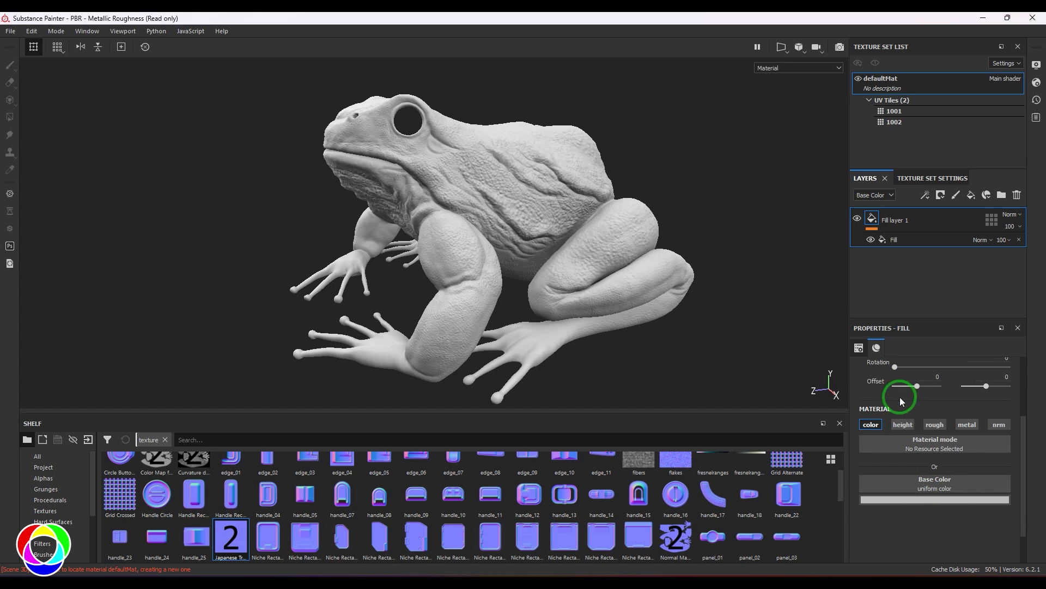
left_click(1018, 240)
Enable Fill layer 1's height channel with a value of 0.1 and set its base color to a muted pink
left_click(874, 221)
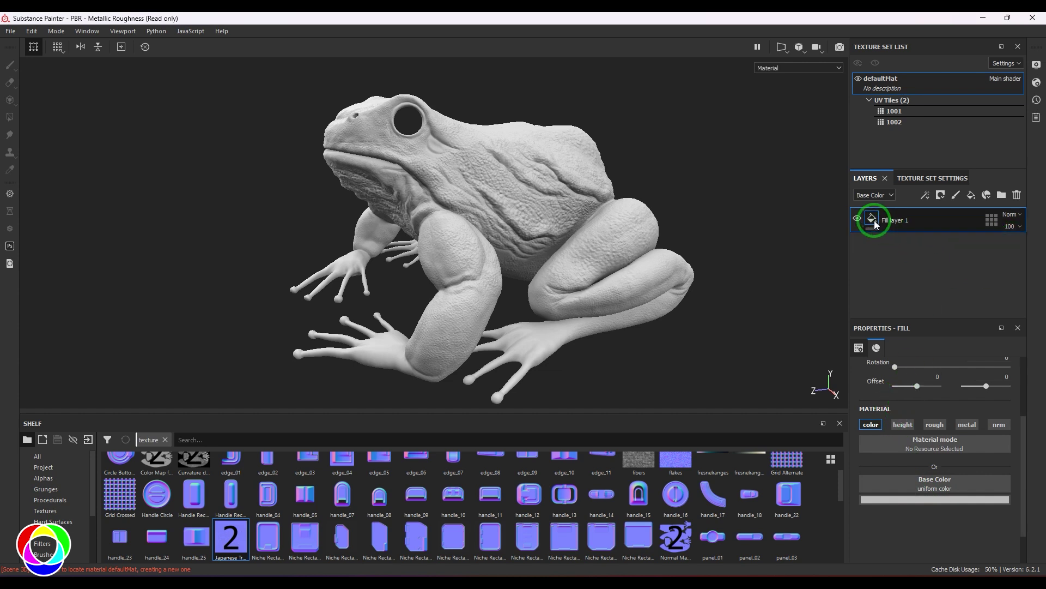
left_click(917, 428)
left_click(906, 426)
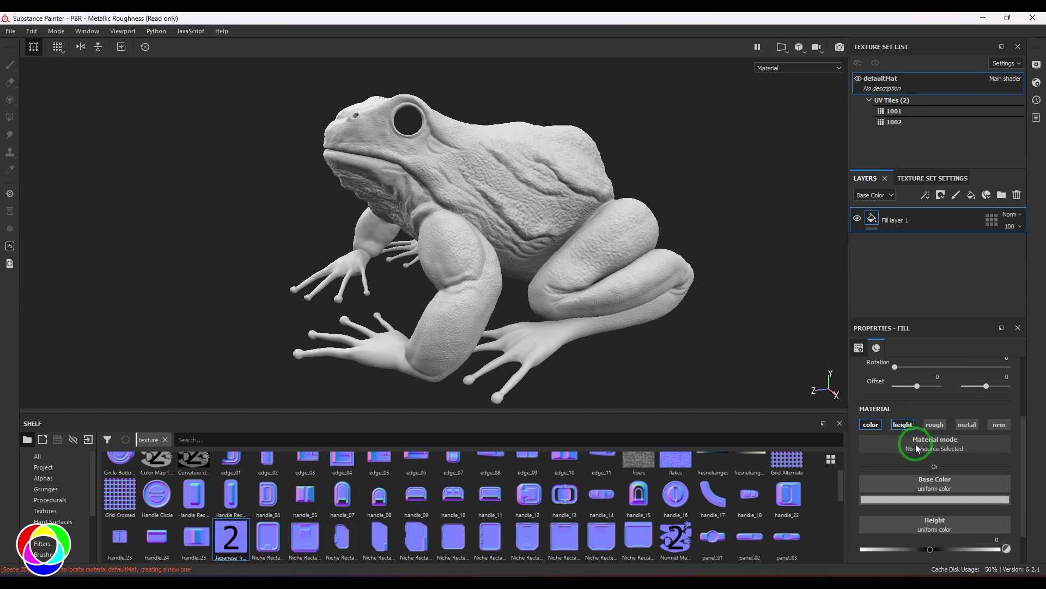
left_click(990, 542)
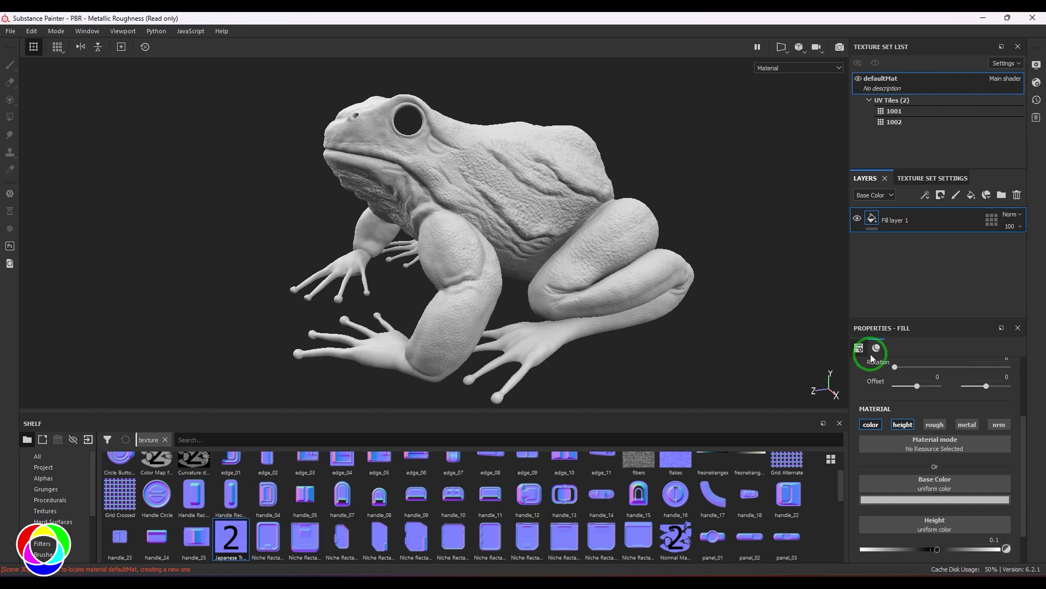
left_click(912, 499)
left_click_drag(921, 441, 915, 411)
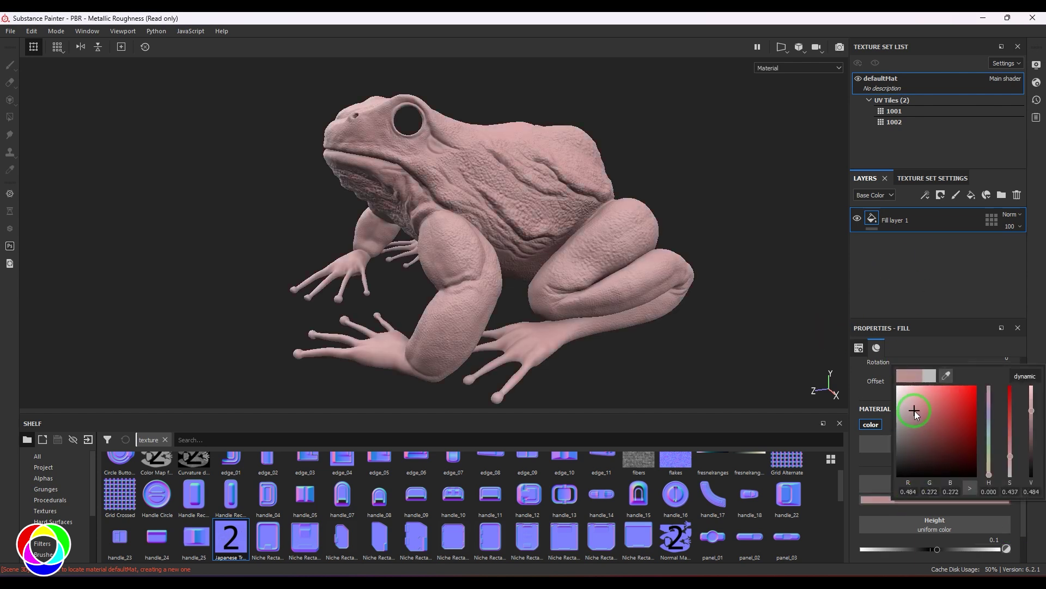
left_click(1038, 267)
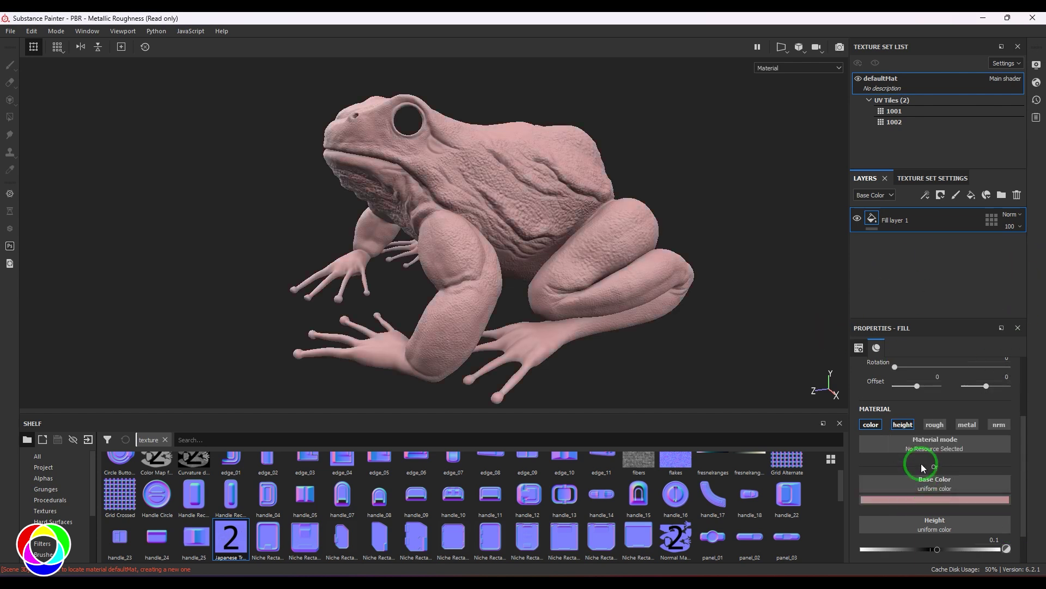
Add a second fill layer, place it beneath Fill layer 1, and hide Fill layer 1
left_click(972, 201)
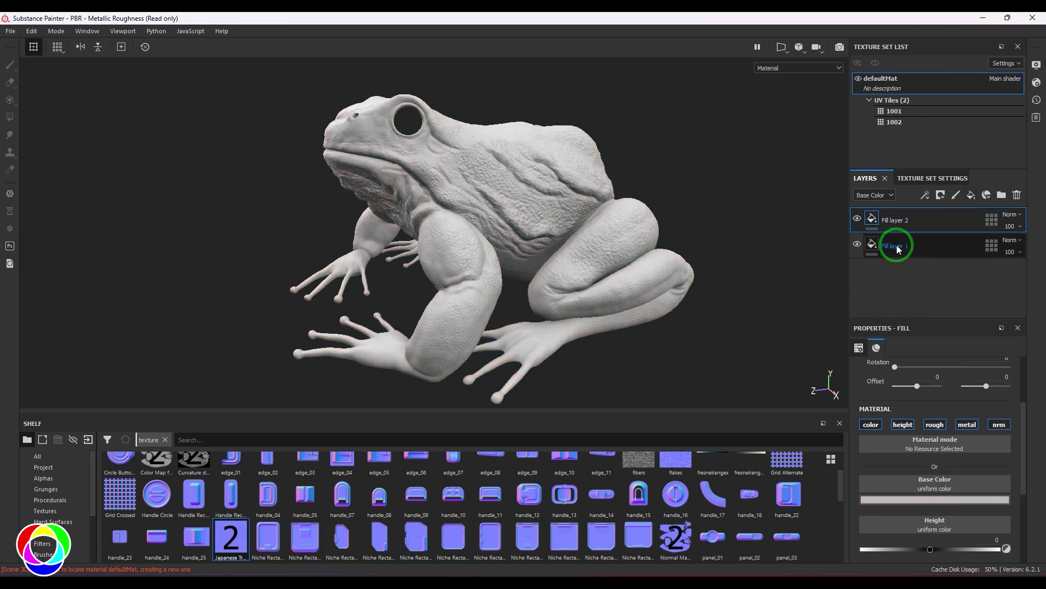
left_click_drag(857, 216, 919, 262)
left_click(858, 217)
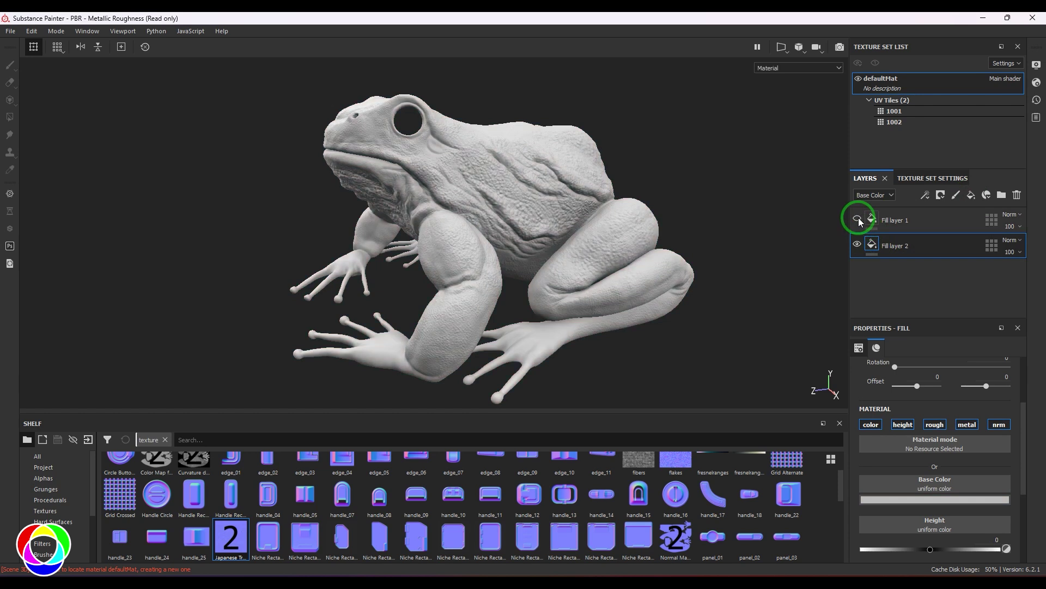
Restrict Fill layer 2 to the color channel by disabling height, rough, metal and nrm
left_click(897, 252)
left_click(932, 424)
left_click(902, 424)
left_click(934, 424)
left_click(967, 424)
left_click(998, 424)
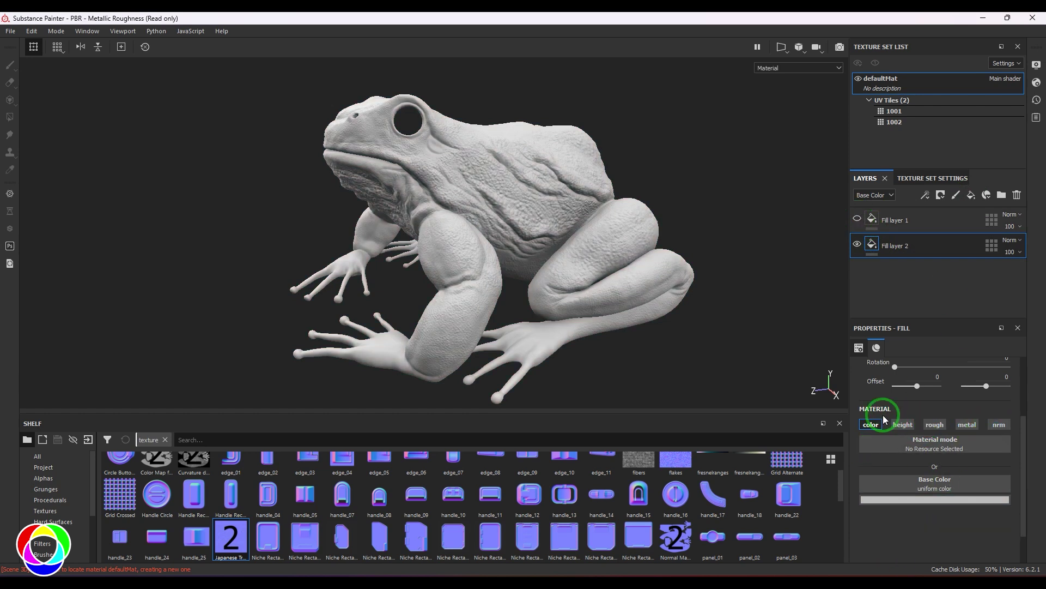
Set Fill layer 2's base color to a pale, desaturated pink
left_click(895, 500)
left_click_drag(903, 430, 909, 408)
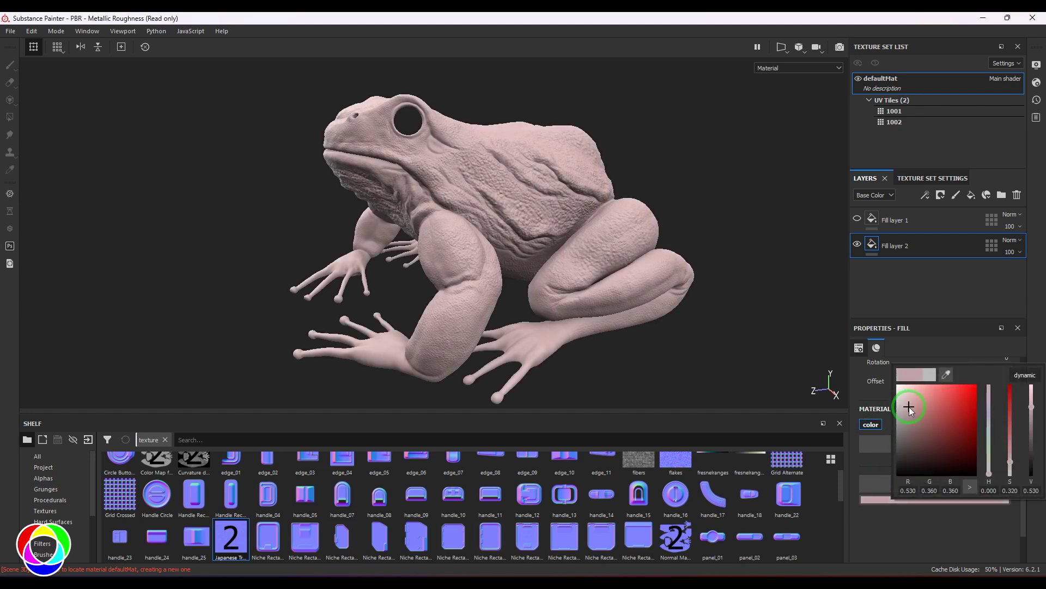
left_click(1009, 255)
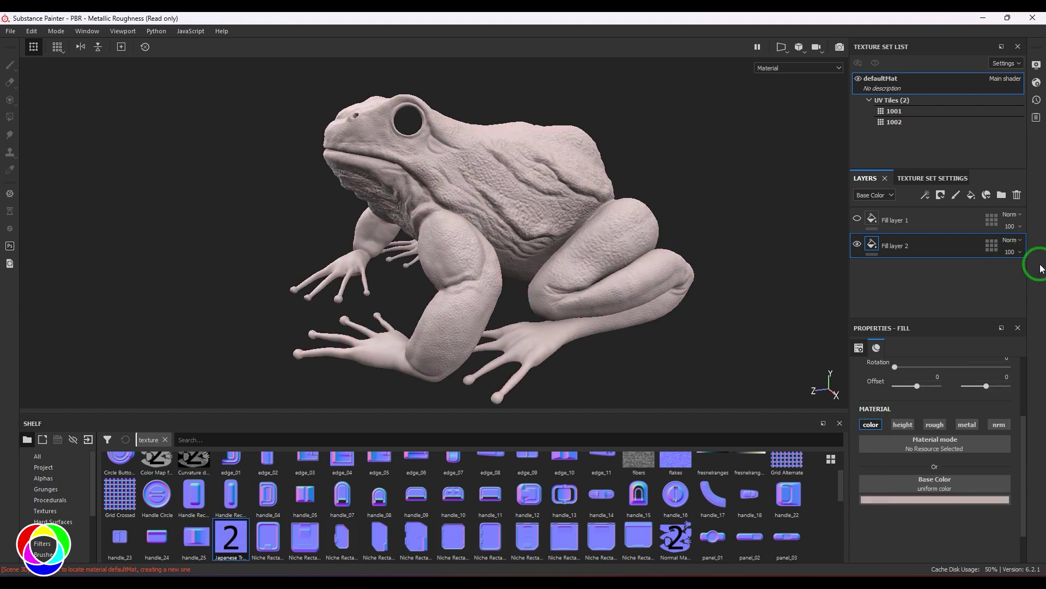
Show Fill layer 1 again and set its base color to a deeper pink of RGB 0.466, 0.218, 0.218
left_click(858, 218)
left_click(931, 227)
left_click(918, 498)
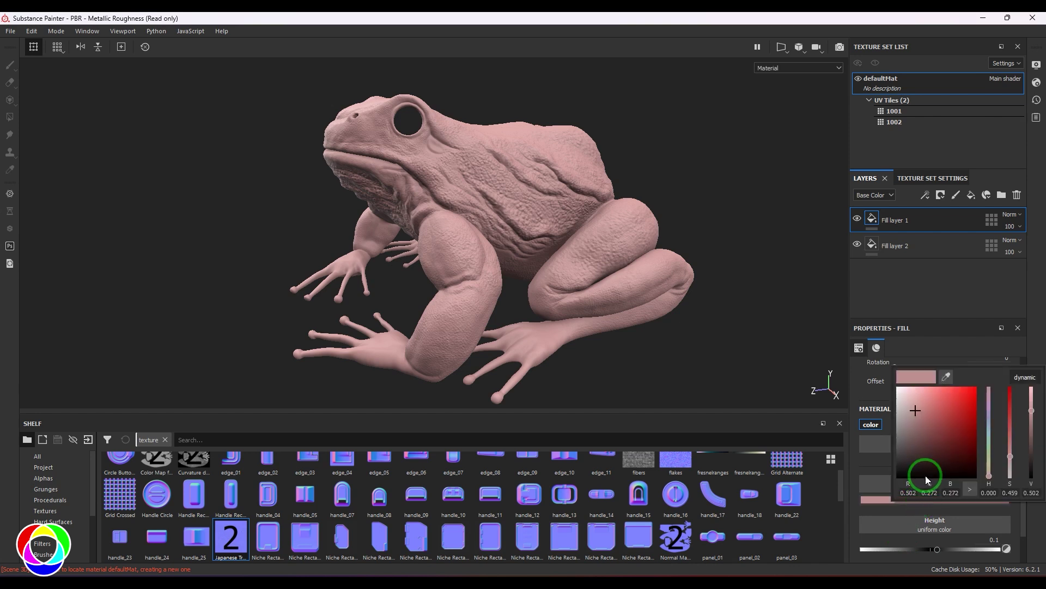
left_click(920, 414)
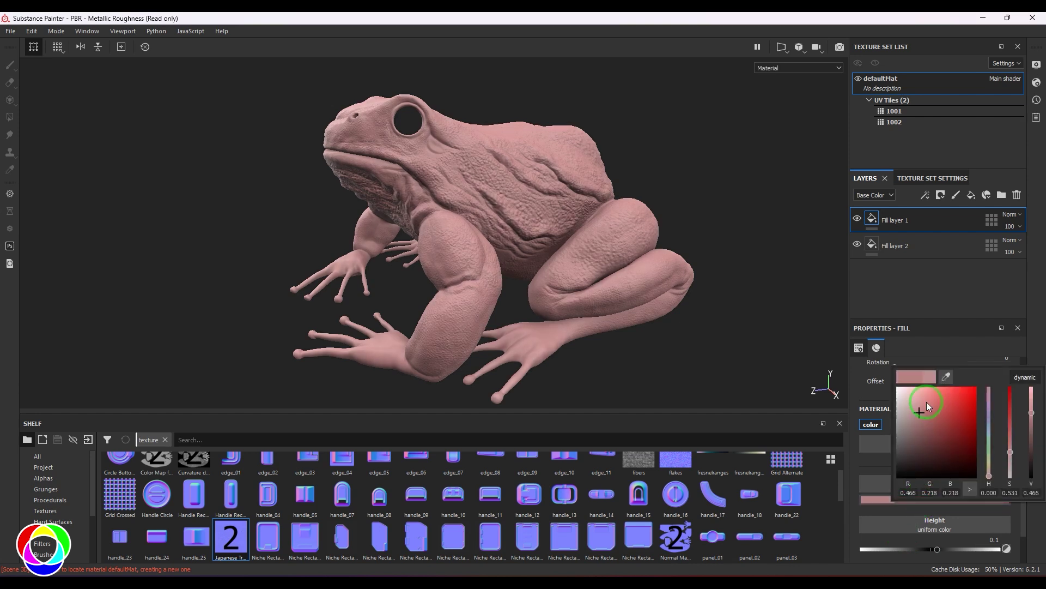
left_click(1022, 247)
Add a black mask to Fill layer 1 and add a fill effect to the mask
left_click(941, 195)
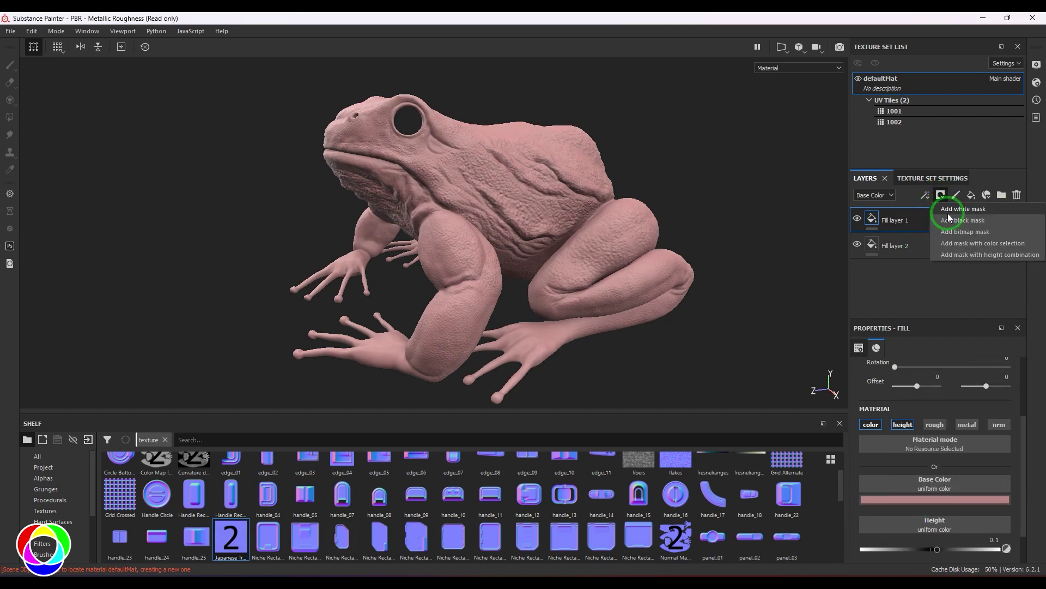
left_click(948, 221)
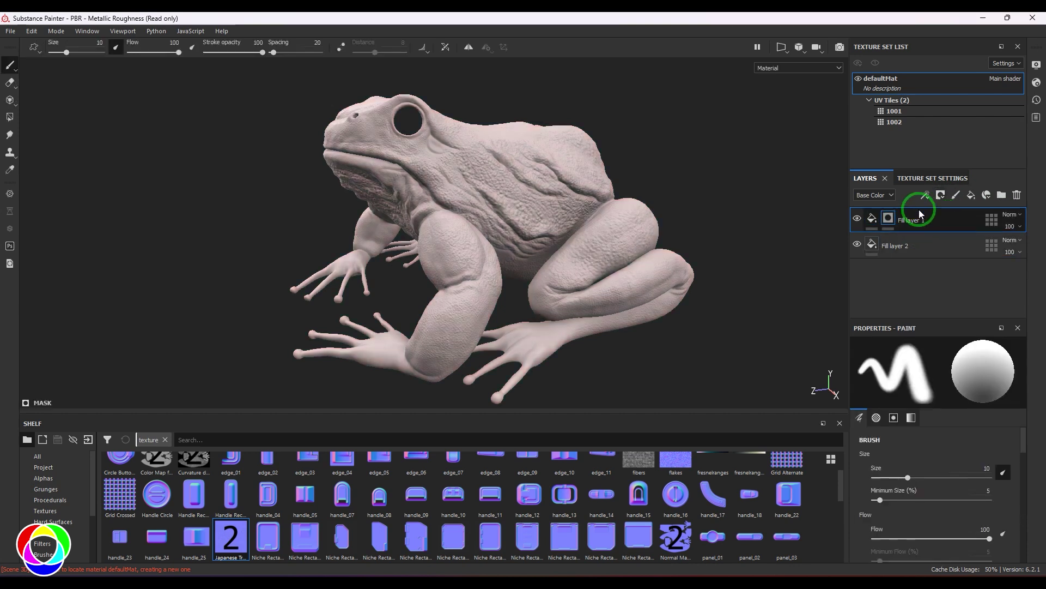
left_click(925, 195)
left_click(949, 240)
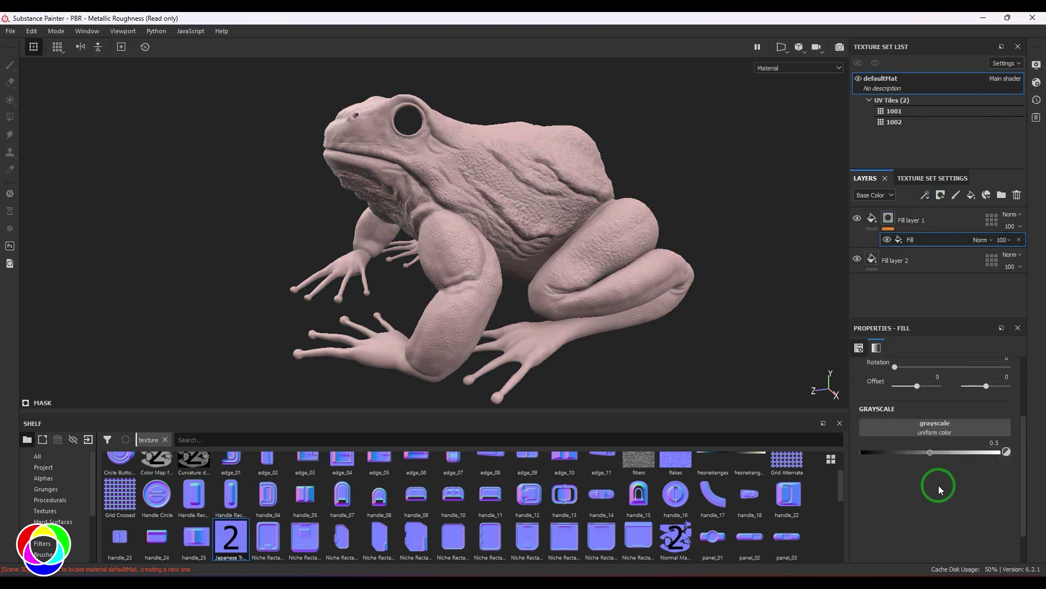
Assign the Marble Fine procedural as the mask fill's grayscale and check the vein pattern on the frog's head, body and legs
left_click(63, 500)
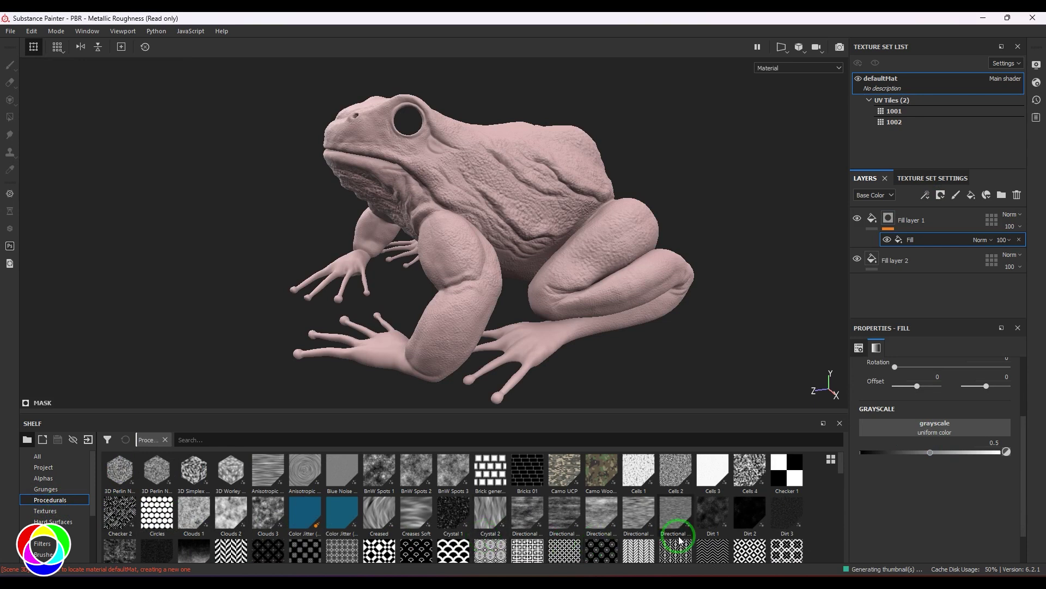
scroll(693, 535, "down", 3)
left_click_drag(695, 540, 682, 530)
scroll(688, 528, "down", 5)
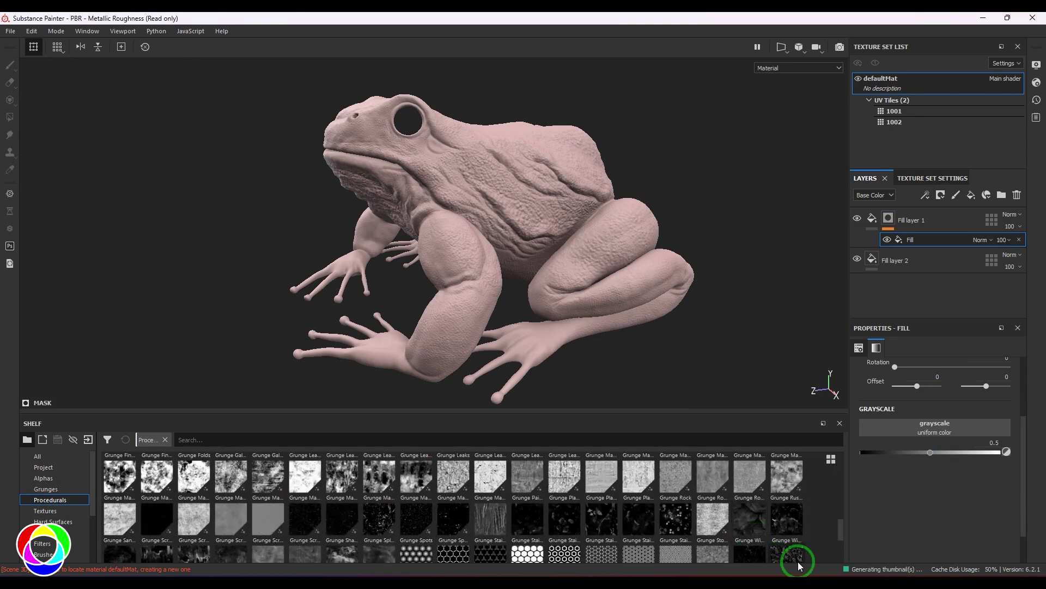
scroll(758, 539, "down", 3)
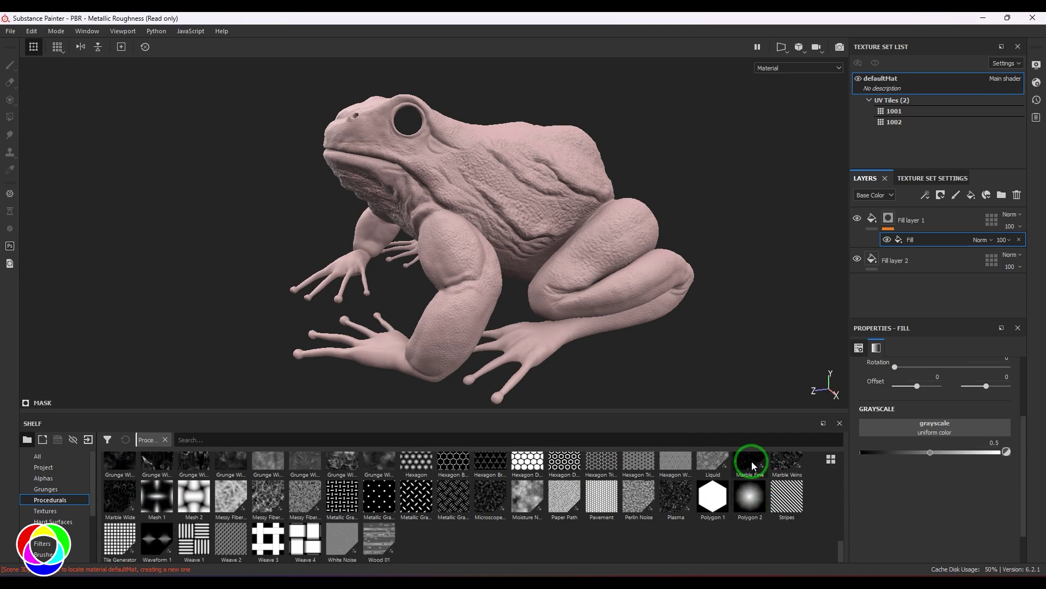
left_click_drag(752, 464, 933, 427)
left_click_drag(504, 273, 558, 294, "alt")
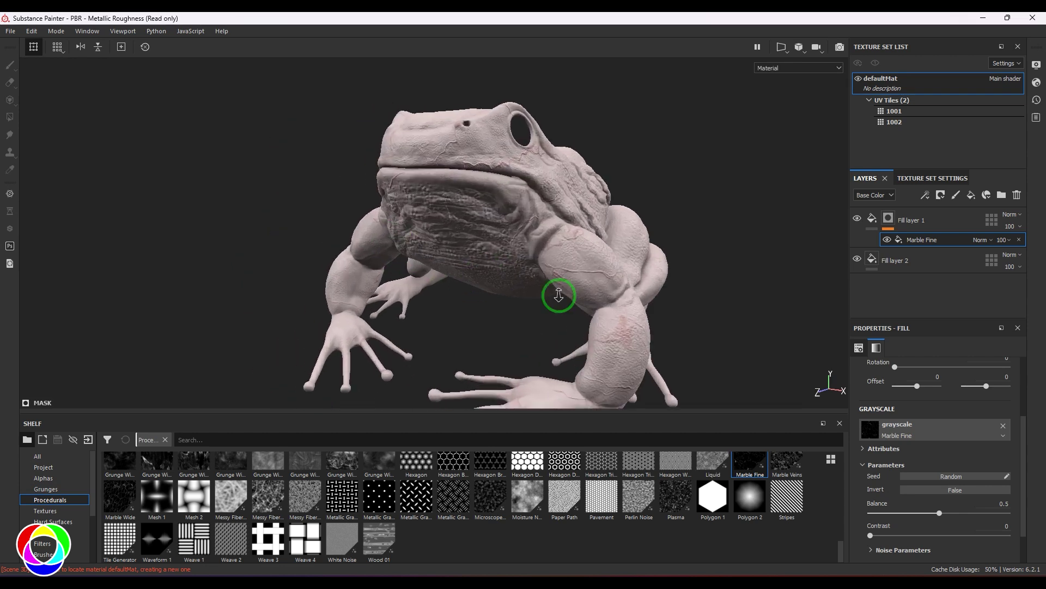
scroll(558, 295, "up", 3)
middle_click_drag(558, 295, 567, 261, "alt")
left_click_drag(567, 261, 567, 311, "alt")
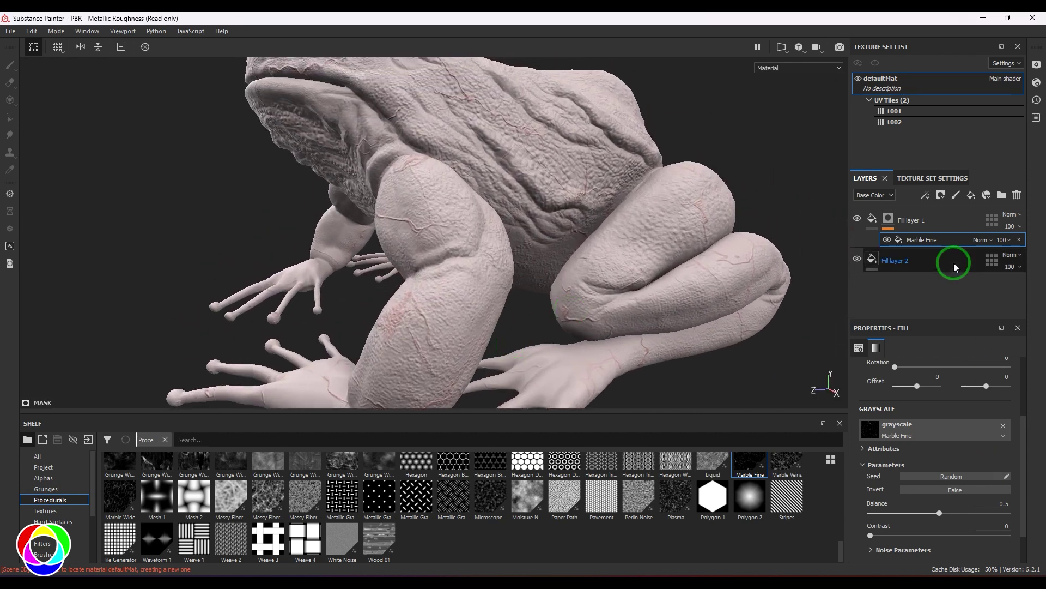
Set Fill layer 1's base color to a strong red of RGB 0.361, 0.045, 0.045 for the veins
left_click(872, 218)
left_click(918, 499)
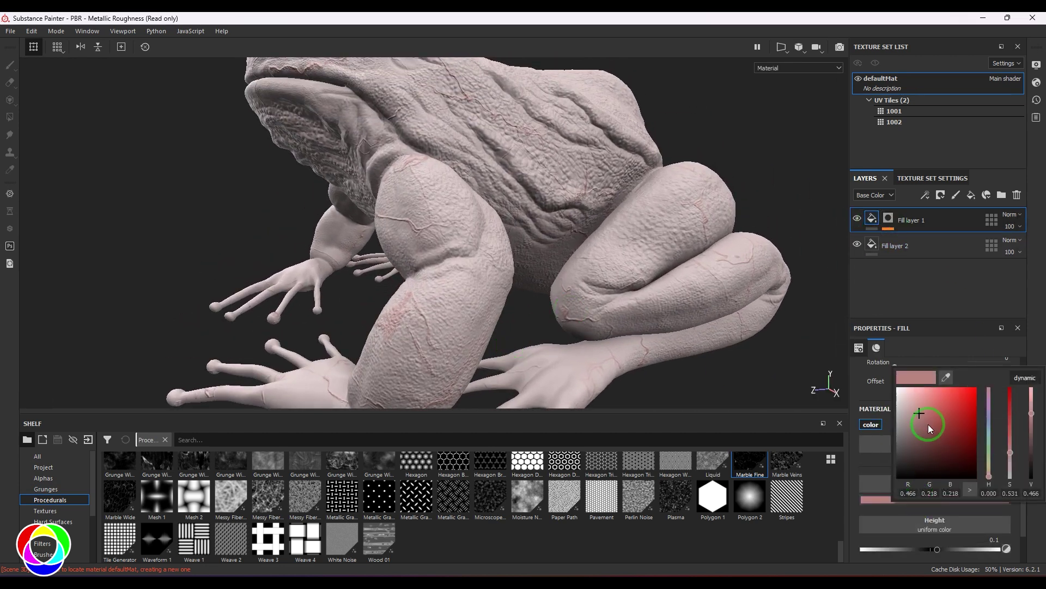
mouse_move(928, 424)
left_mouse_down()
mouse_move(981, 432)
mouse_move(975, 401)
mouse_move(986, 404)
mouse_move(944, 420)
left_mouse_up()
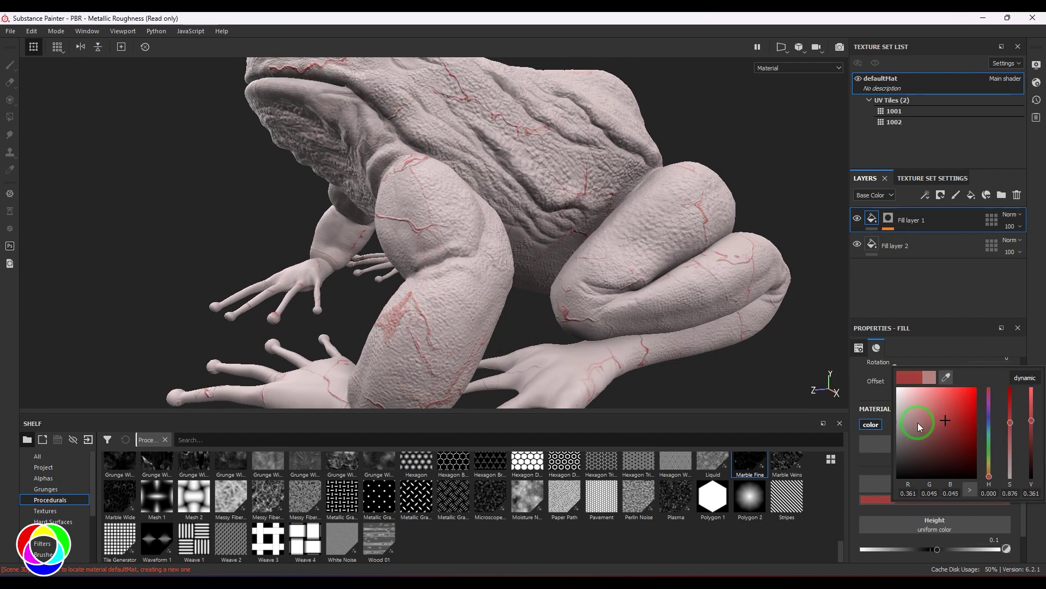
left_click_drag(338, 204, 437, 266, "alt")
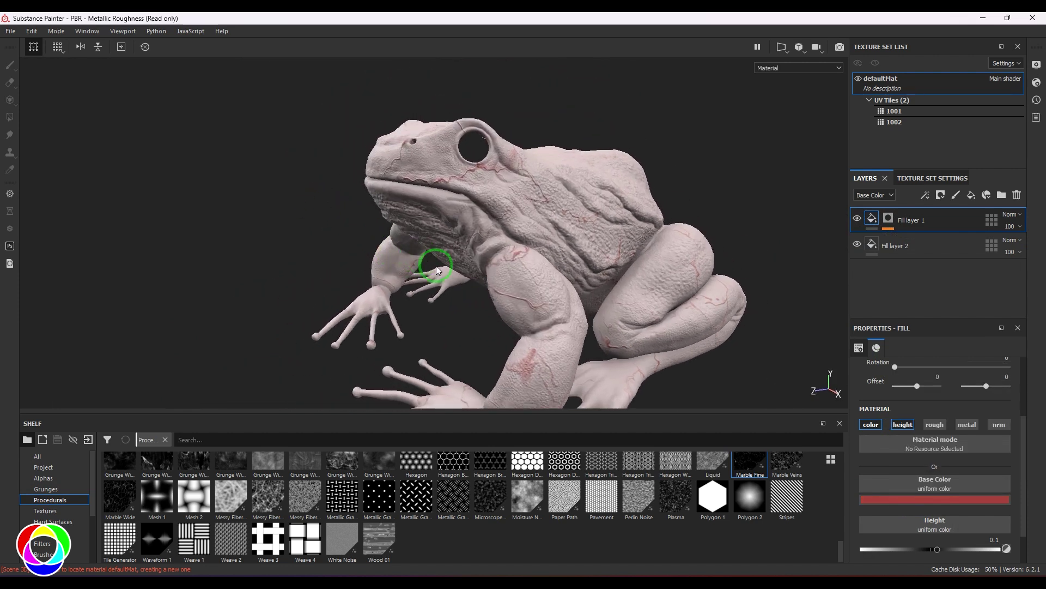
Set Fill layer 1's height to about 0.05 and select the layer's mask
mouse_move(937, 549)
left_mouse_down()
mouse_move(929, 552)
mouse_move(1008, 552)
mouse_move(933, 560)
left_mouse_up()
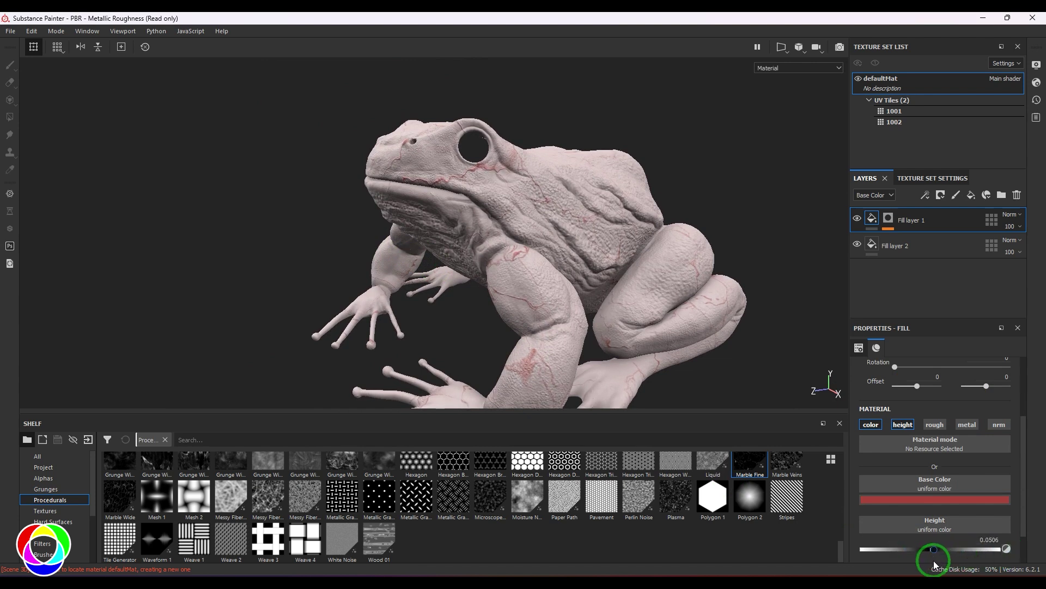
left_click(885, 218)
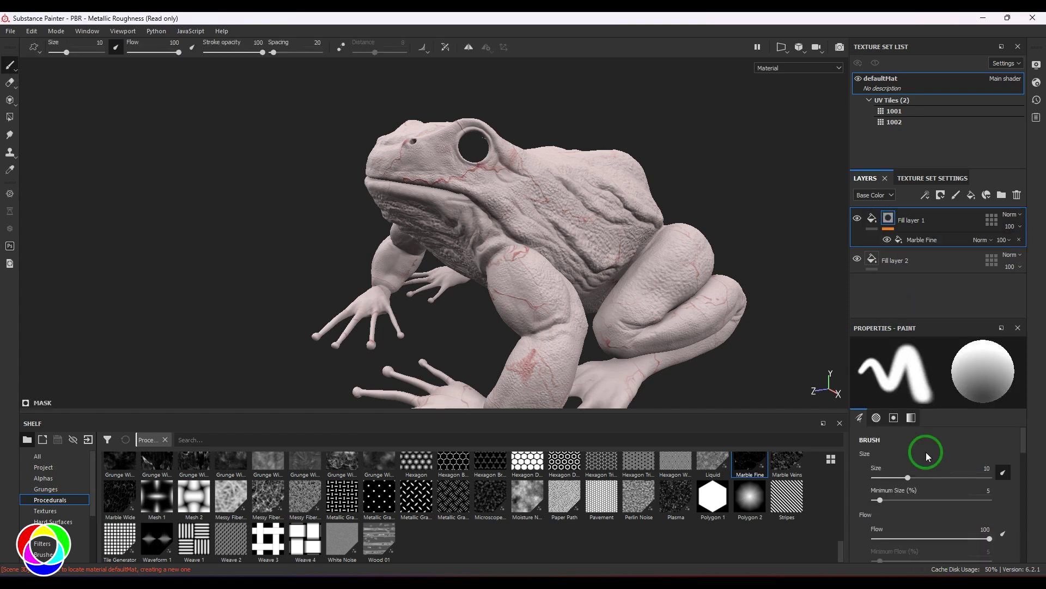
Switch the Marble Fine fill in Fill layer 1's mask to Tri-planar projection and set its UV scale to 5
left_click(932, 239)
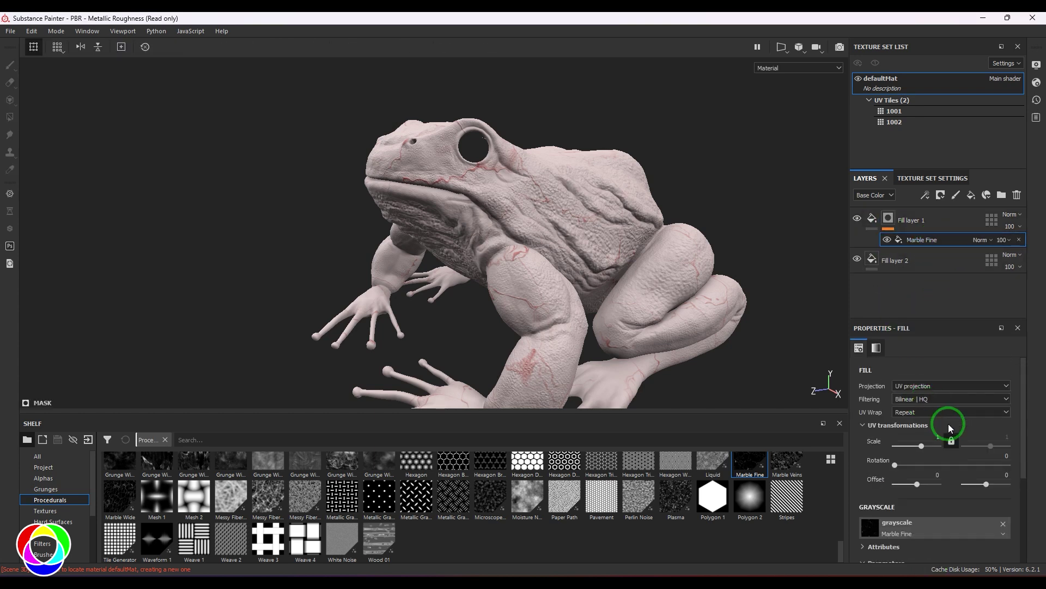
left_click_drag(722, 373, 600, 319, "alt")
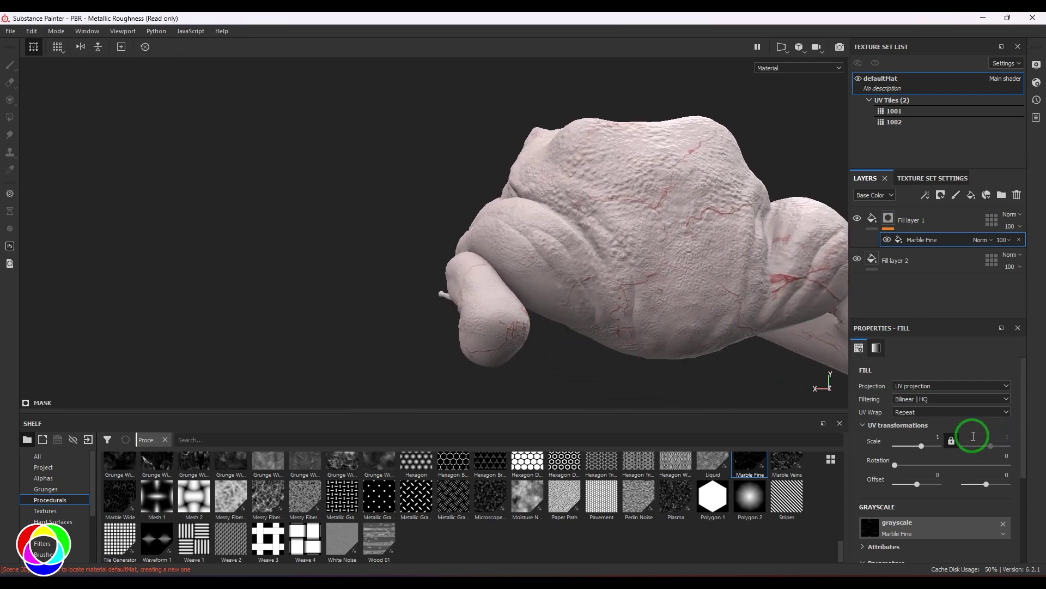
left_click(920, 390)
left_click(913, 403)
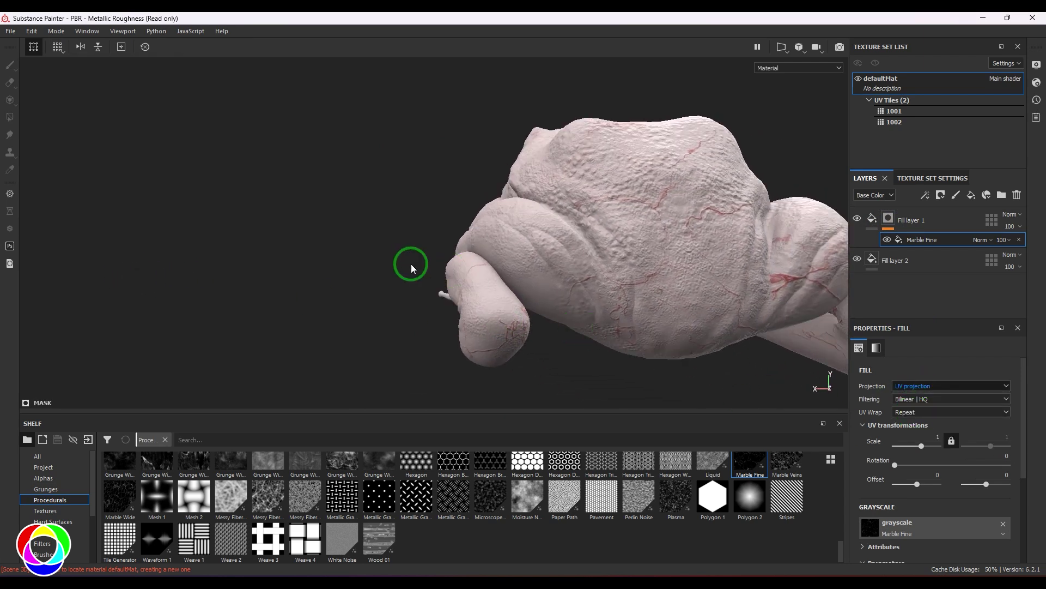
left_click_drag(410, 276, 516, 273, "alt")
left_click(939, 456)
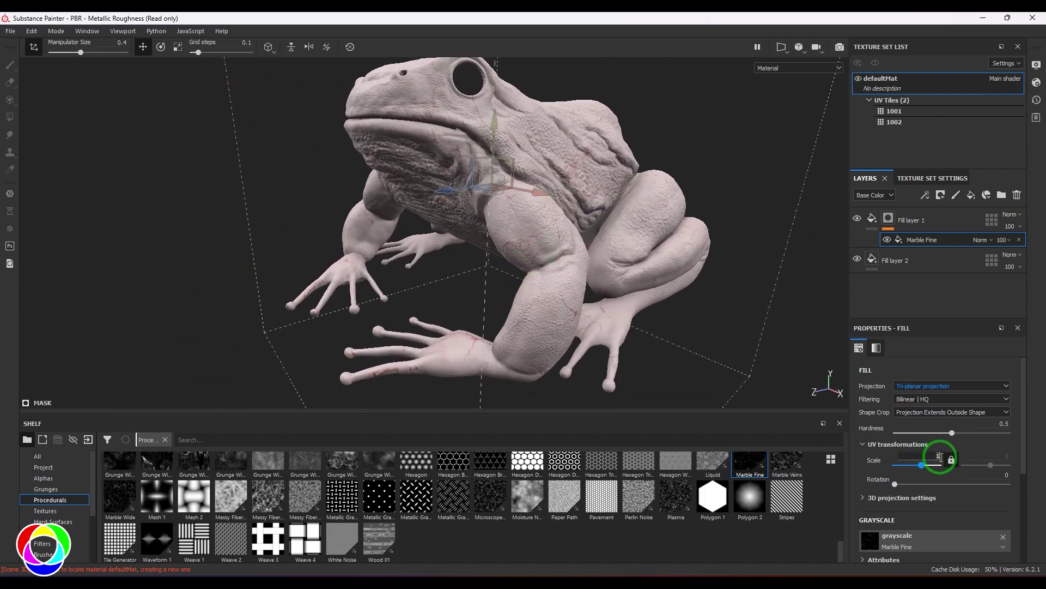
type("5")
key("Return")
Light the viewport with the Studio 03 environment map and close the display settings
left_click_drag(677, 306, 735, 233, "alt")
scroll(516, 292, "up", 1)
scroll(628, 285, "down", 6)
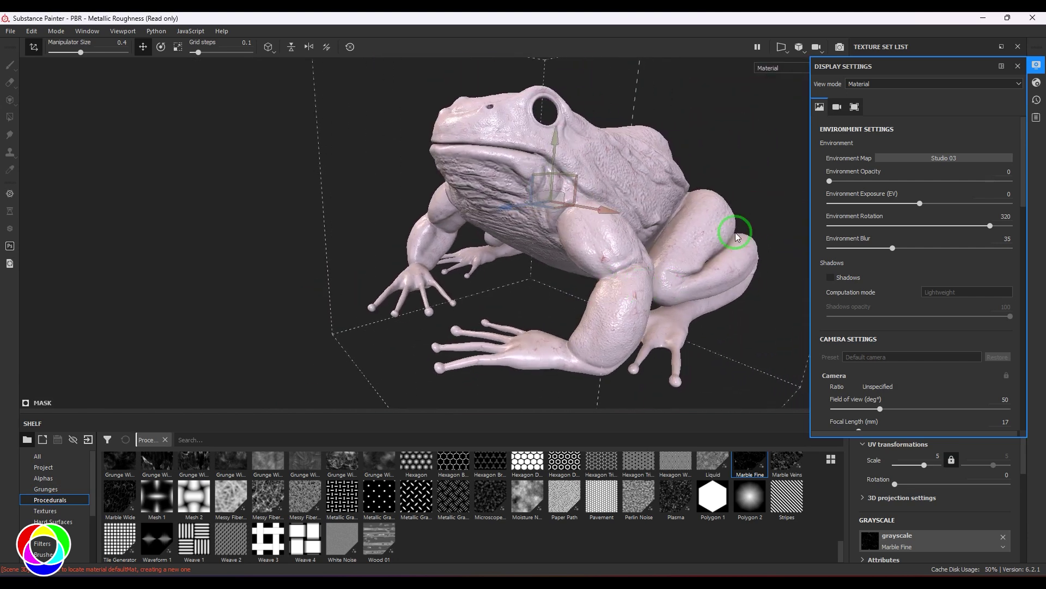
left_click(1017, 66)
left_click_drag(544, 292, 623, 345, "alt")
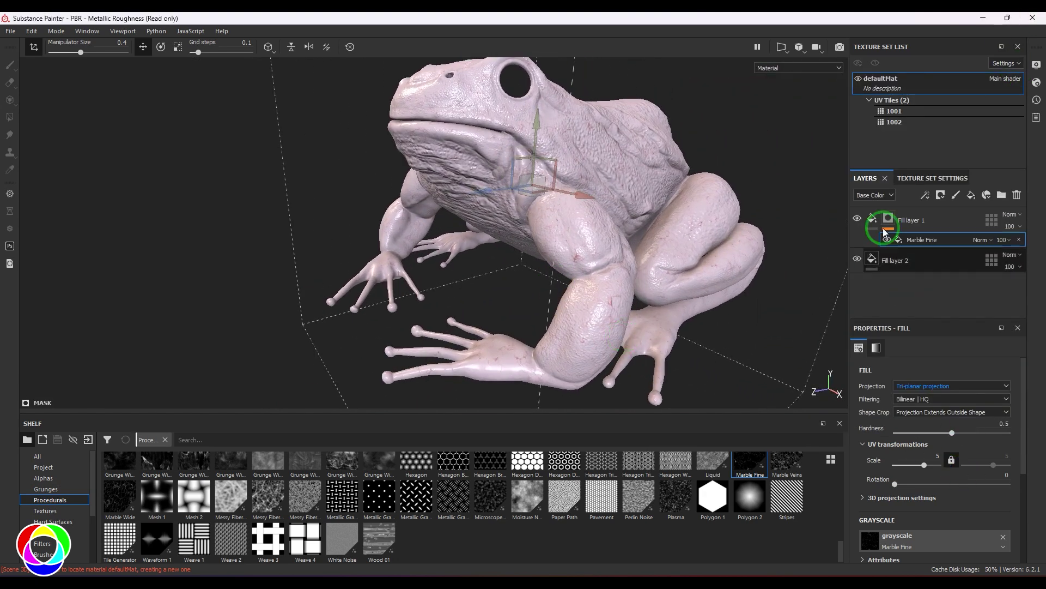
Raise the Marble Fine mask fill's balance to 0.92 and check the vein coverage on the frog
scroll(930, 507, "down", 3)
scroll(936, 551, "down", 2)
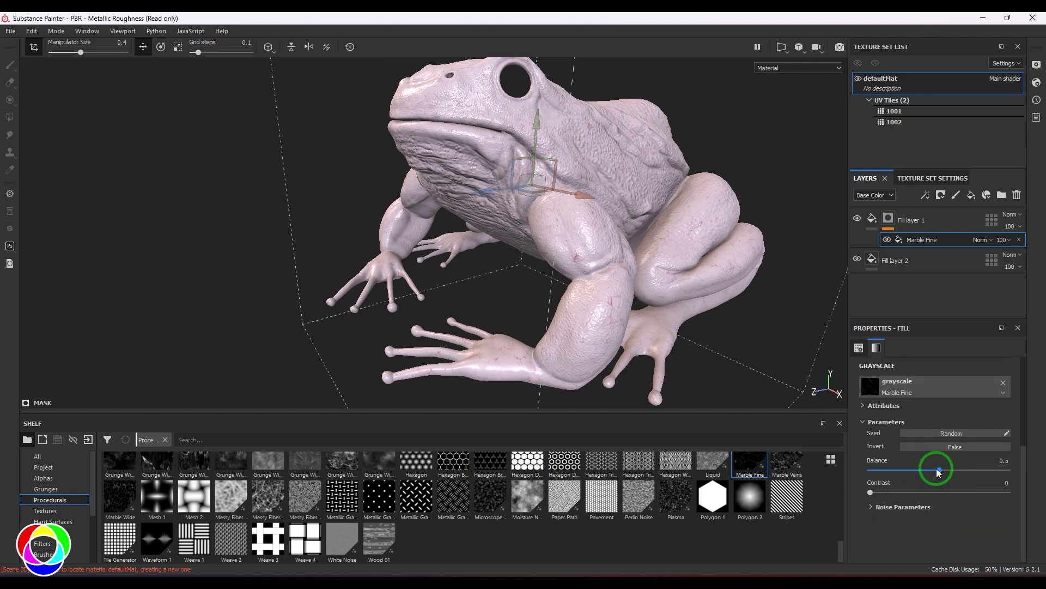
left_click_drag(934, 470, 996, 472)
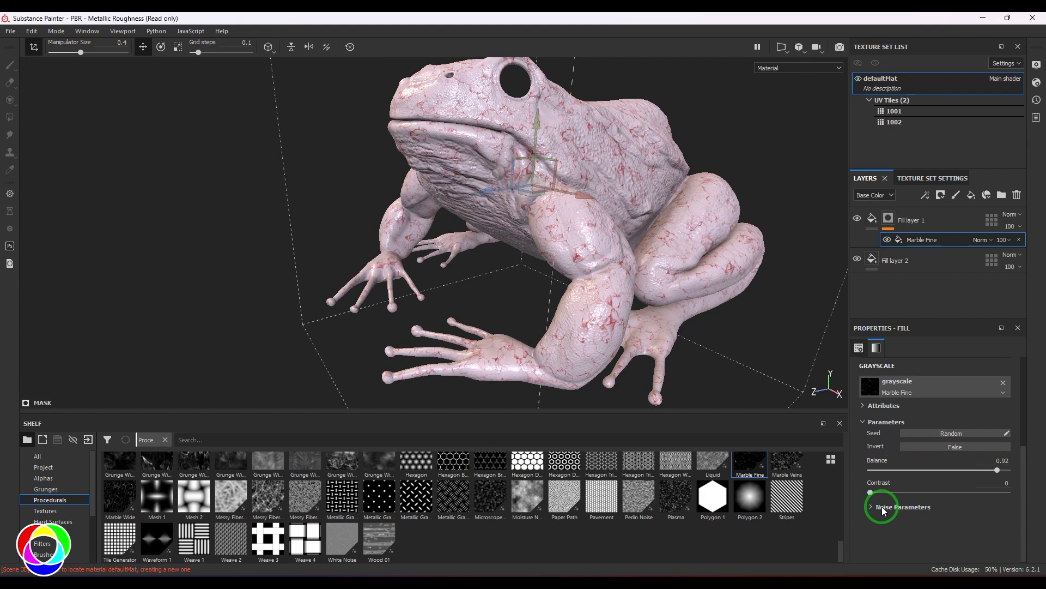
left_click_drag(584, 211, 678, 245, "alt")
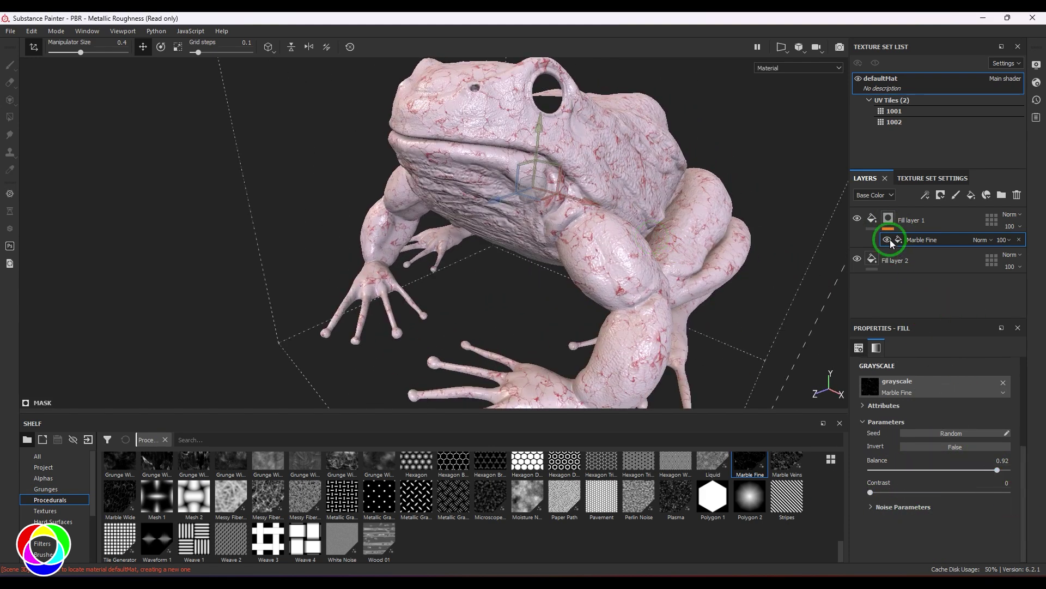
Lighten Fill layer 1's base color to a soft desaturated pinkish red and check the veins around the head and legs
left_click(871, 219)
left_click(930, 455)
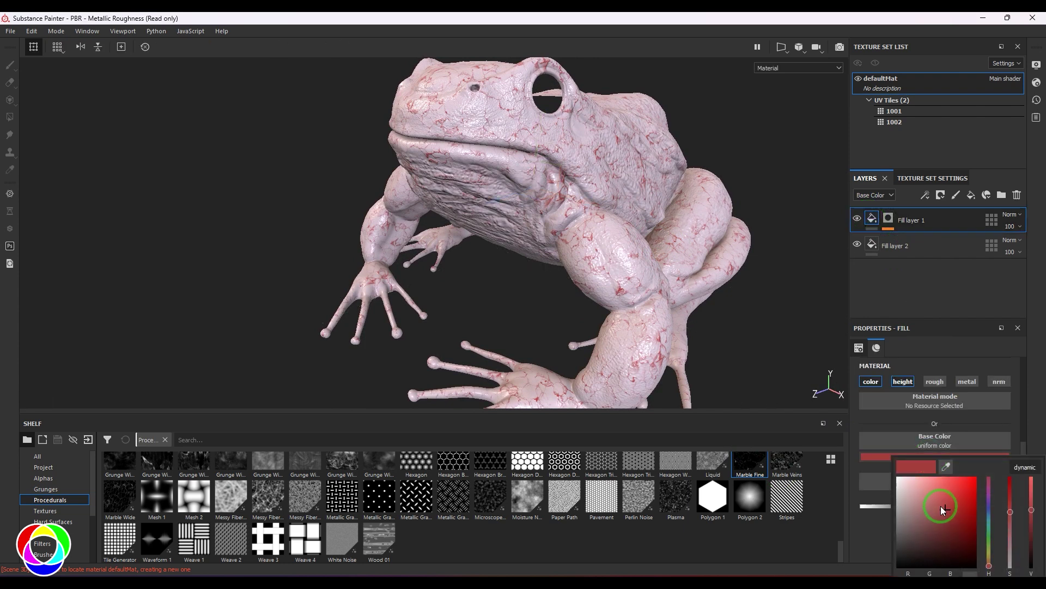
left_click(934, 505)
left_click_drag(934, 505, 923, 498)
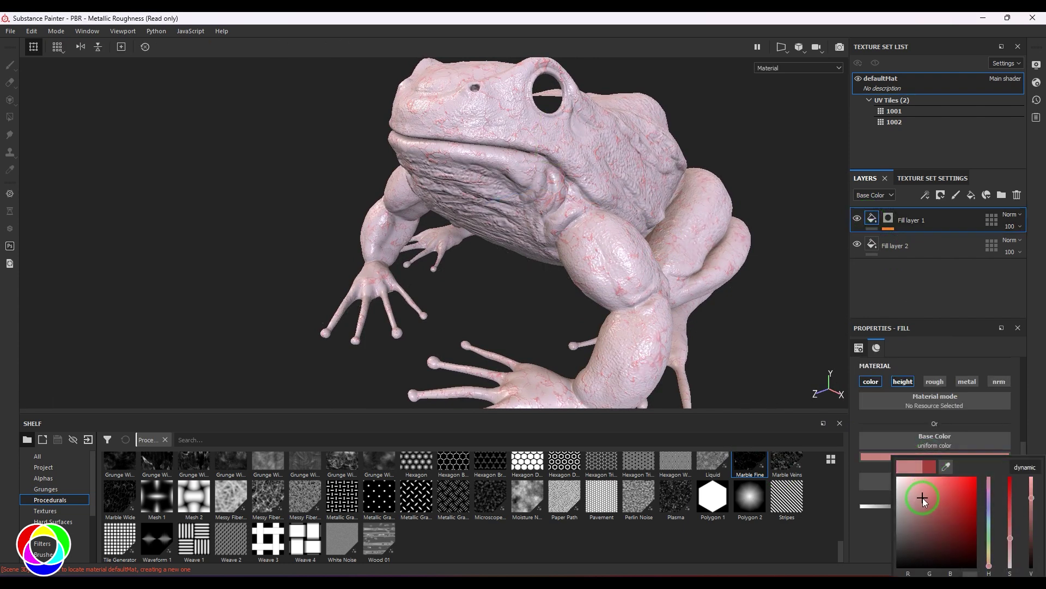
left_click_drag(572, 343, 604, 312, "alt")
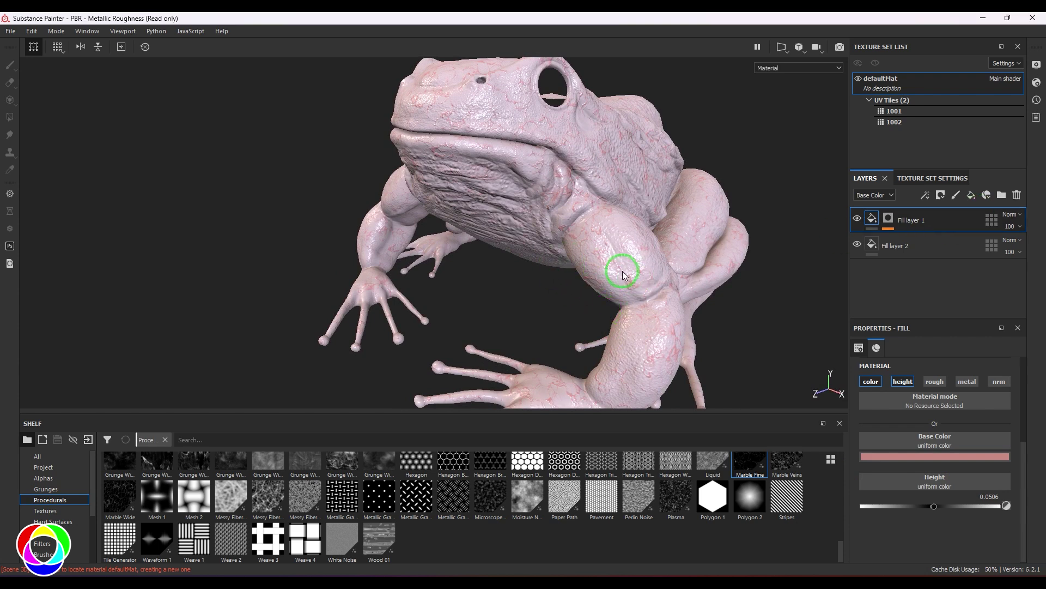
left_click_drag(621, 264, 710, 301, "alt")
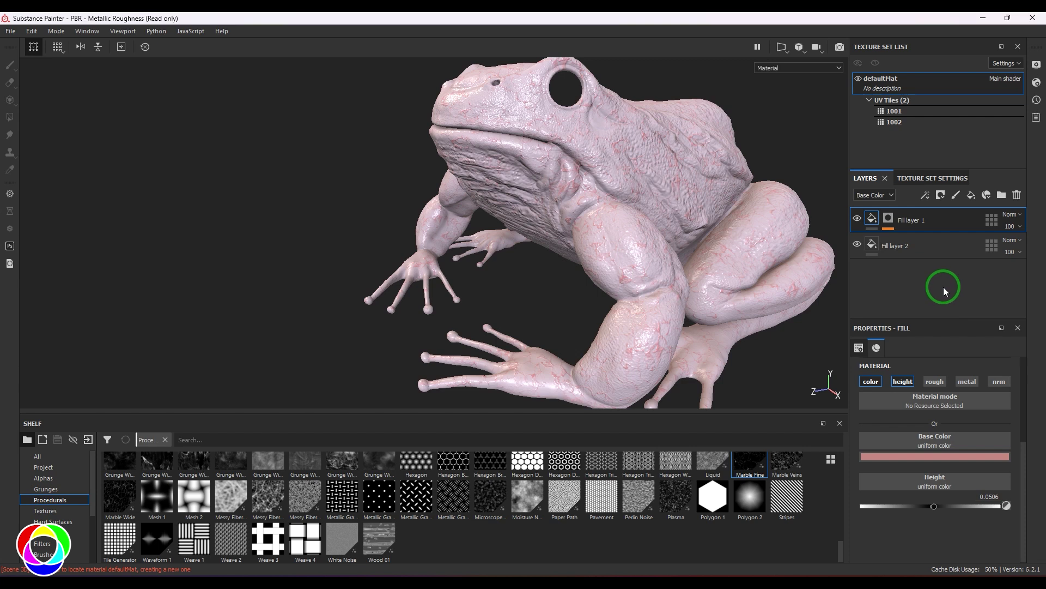
Add a fill effect to Fill layer 2's content and leave only its color channel enabled
left_click(941, 247)
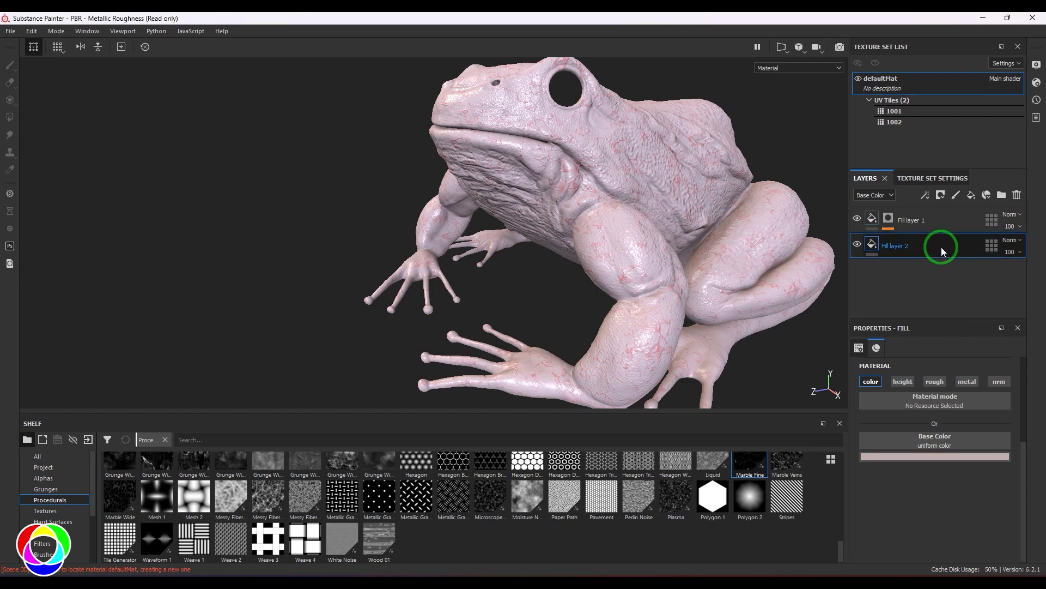
left_click_drag(571, 266, 638, 248, "alt")
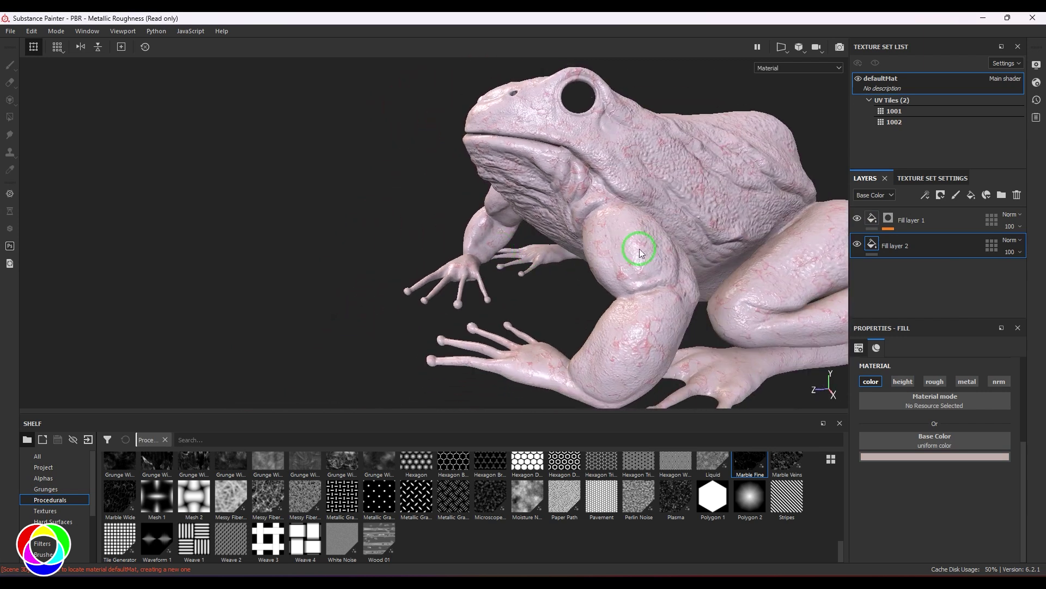
right_click_drag(638, 248, 734, 299, "alt")
left_click_drag(734, 303, 921, 335, "alt")
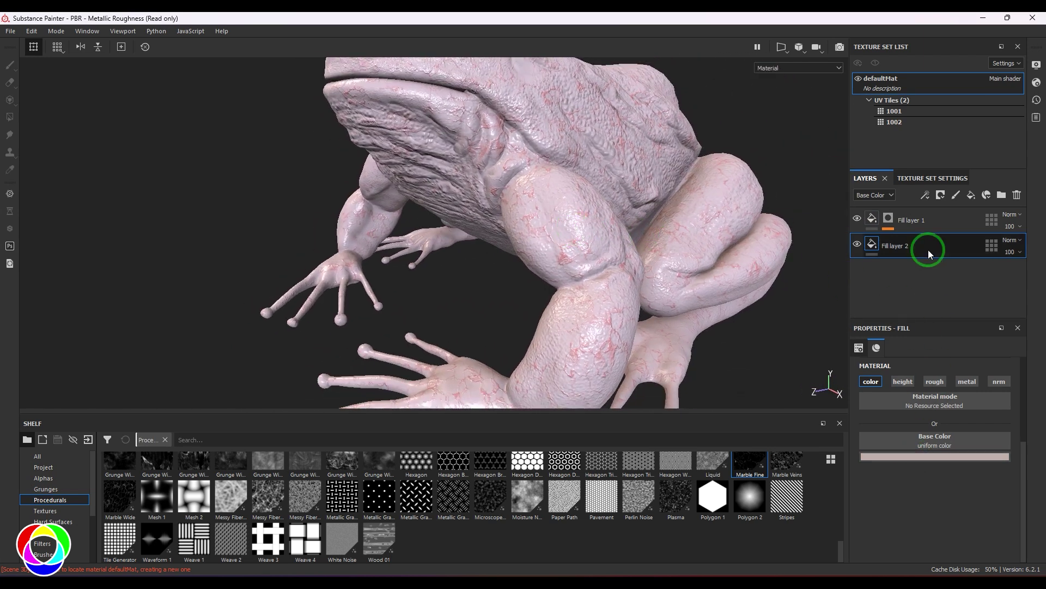
left_click(926, 195)
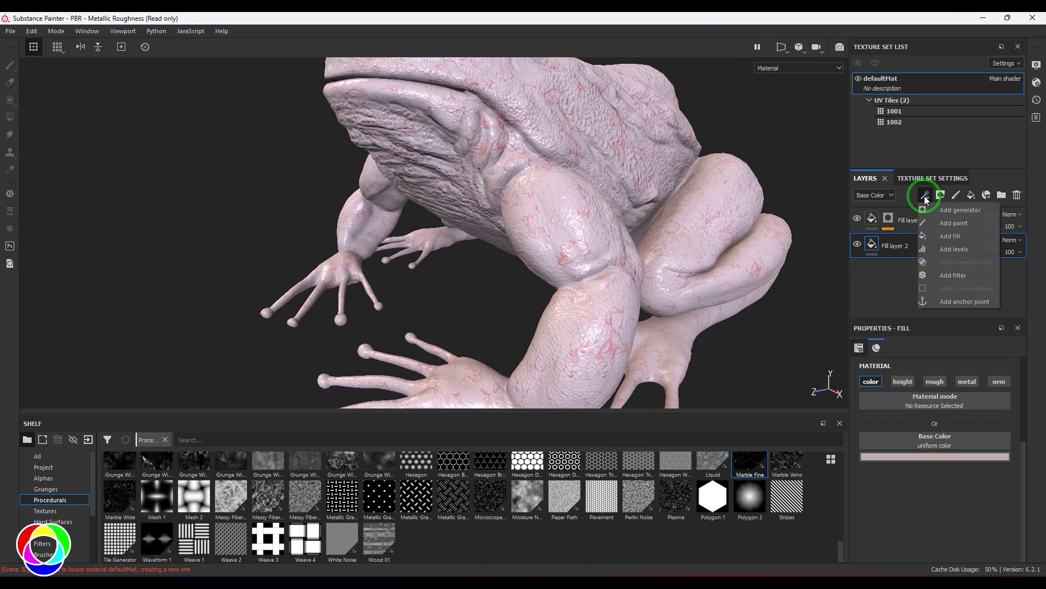
left_click(944, 236)
left_click(926, 383)
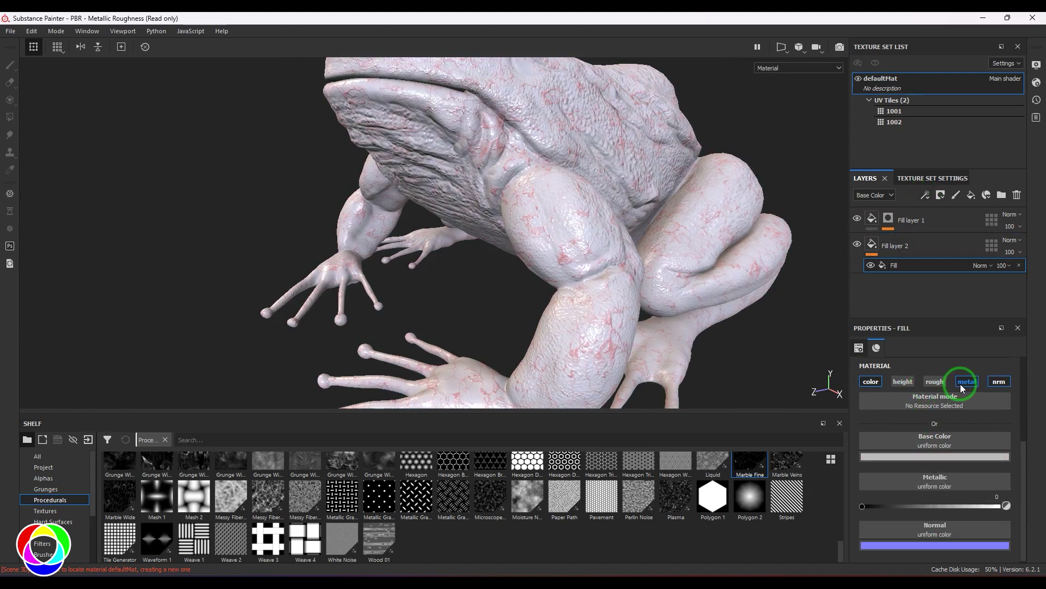
left_click(960, 382)
left_click(999, 382)
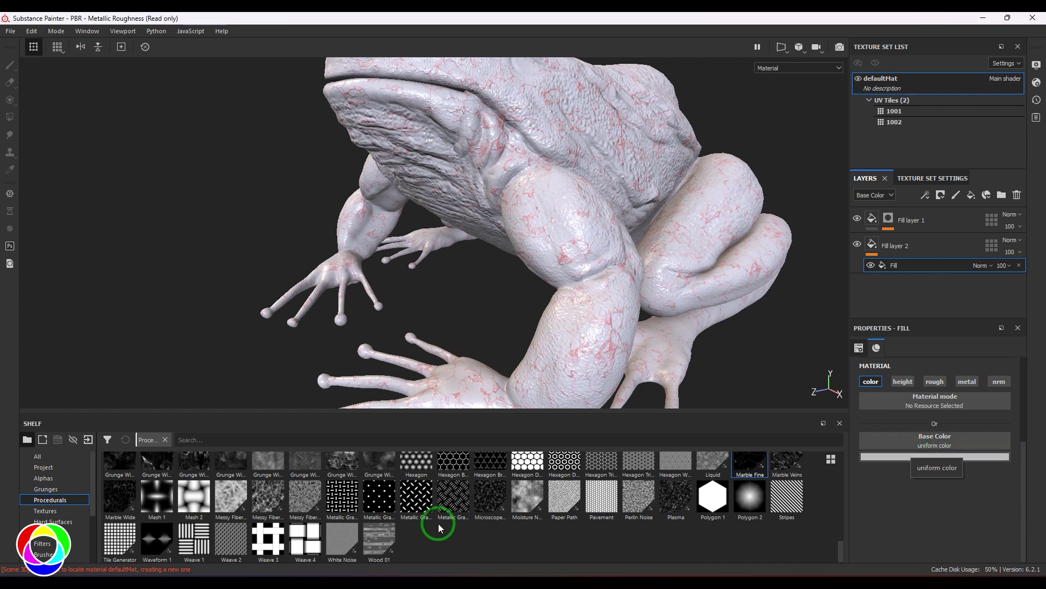
Assign the Clouds 2 procedural to the base color of Fill layer 2's fill effect
scroll(433, 515, "up", 10)
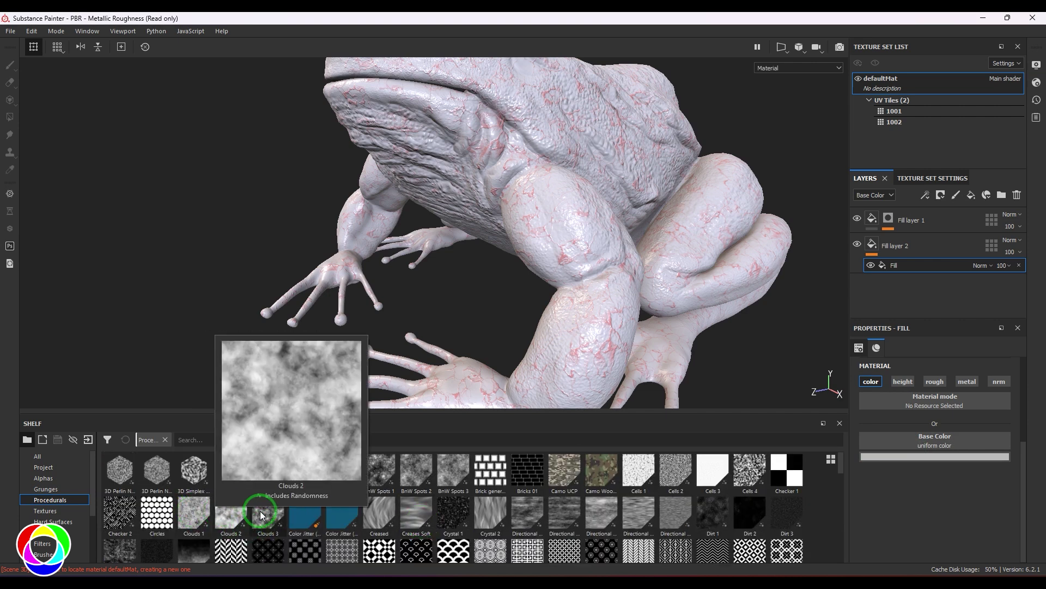
mouse_move(263, 515)
left_click_drag(227, 509, 930, 437)
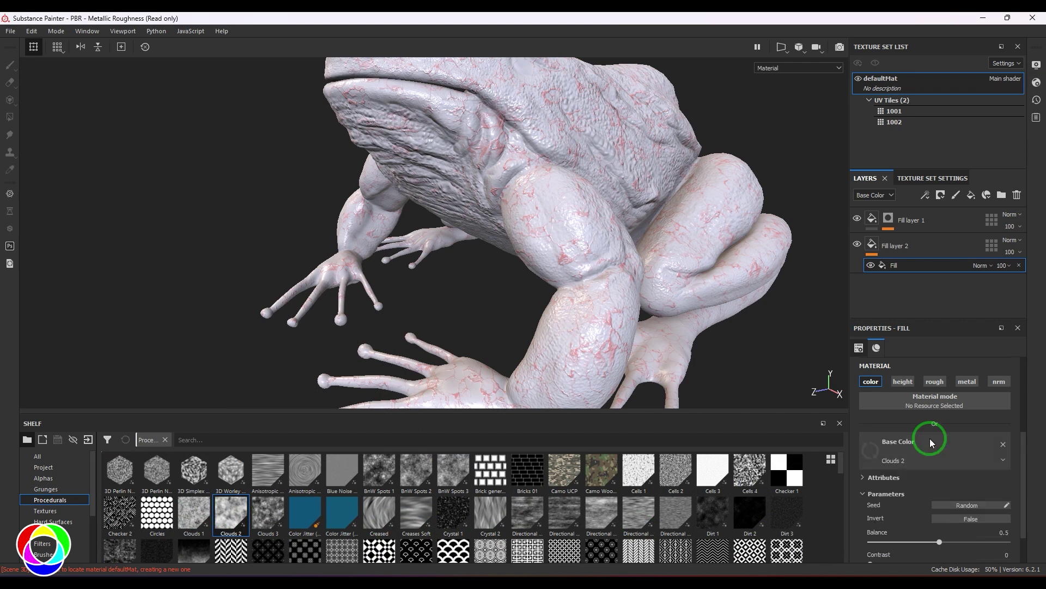
Switch Fill layer 2's fill effect to Tri-planar projection and set its UV scale to 6
scroll(914, 443, "up", 3)
left_click(940, 377)
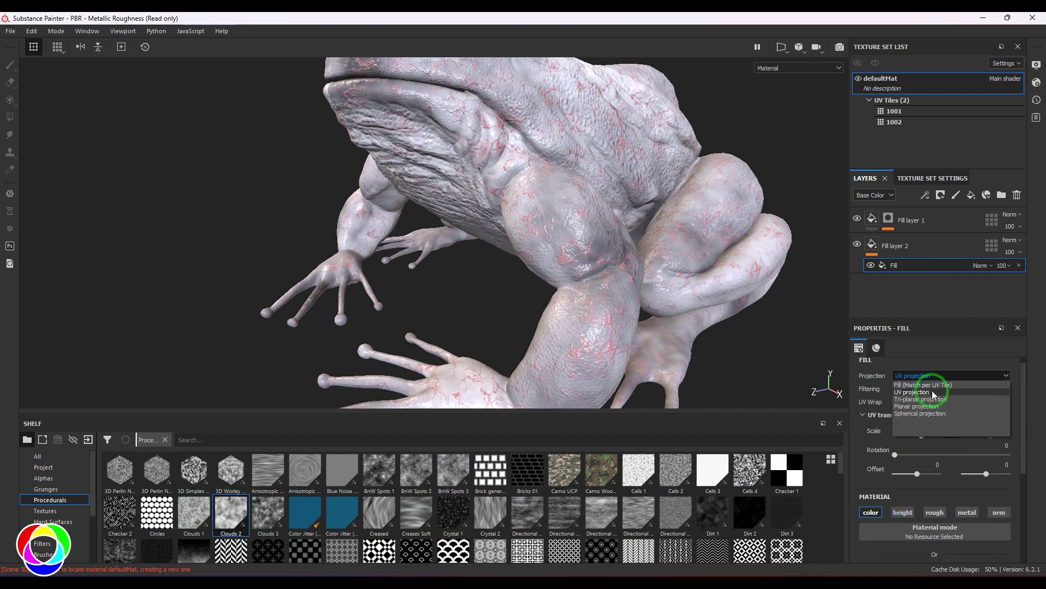
left_click(929, 402)
left_click(965, 448)
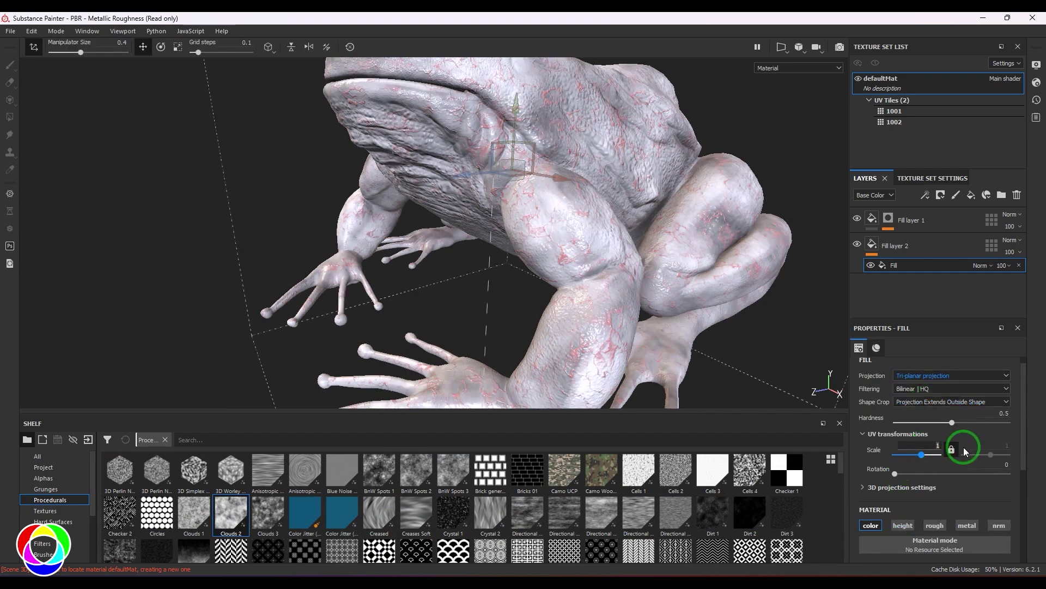
left_click(778, 388)
left_click(928, 446)
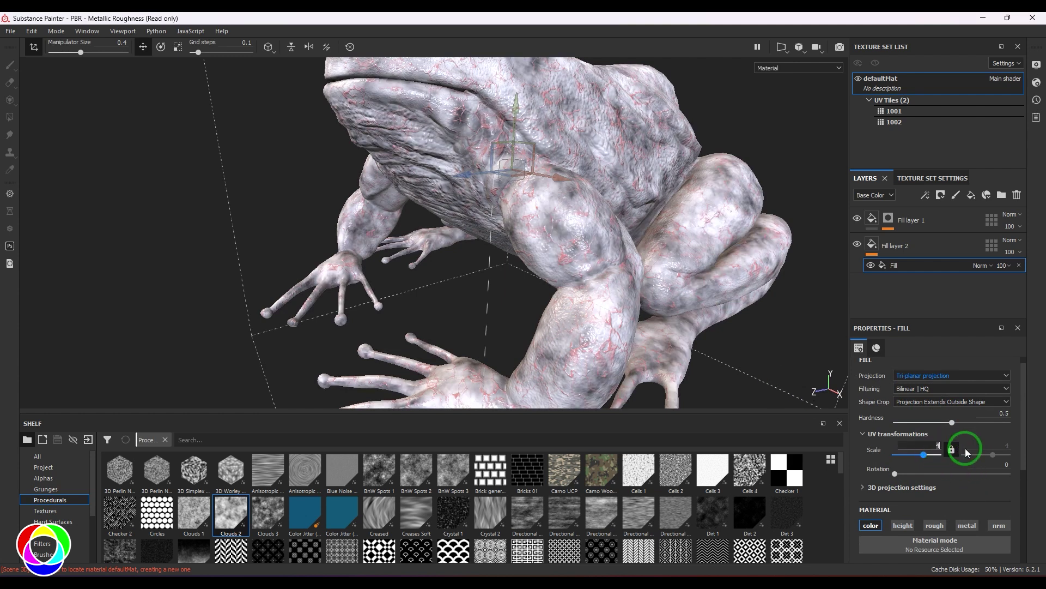
type("6")
key("Return")
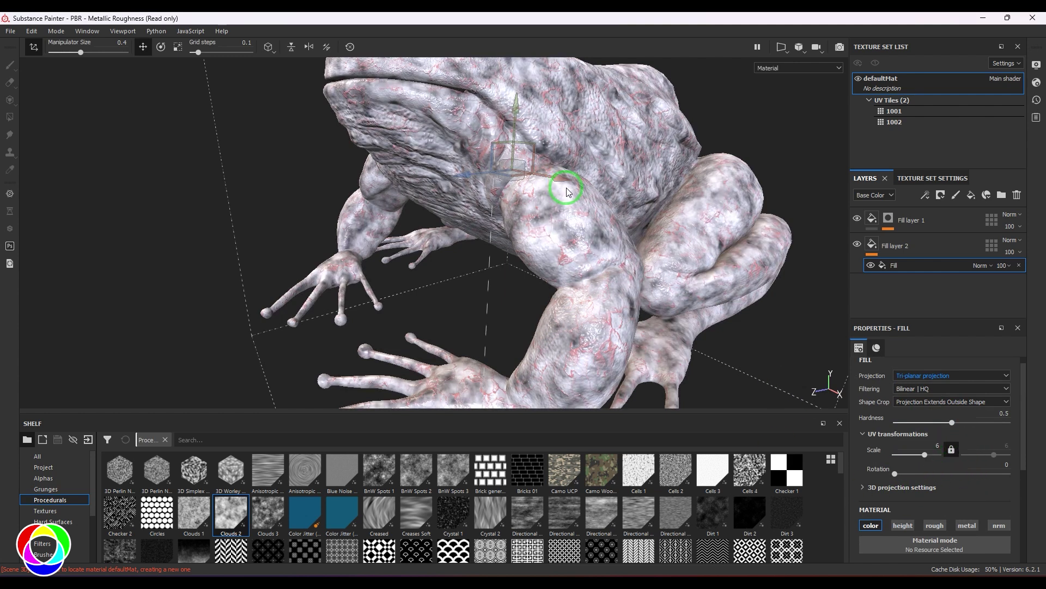
Replace the procedural in the fill effect's base color with Clouds 3
left_click(268, 514)
scroll(980, 417, "down", 3)
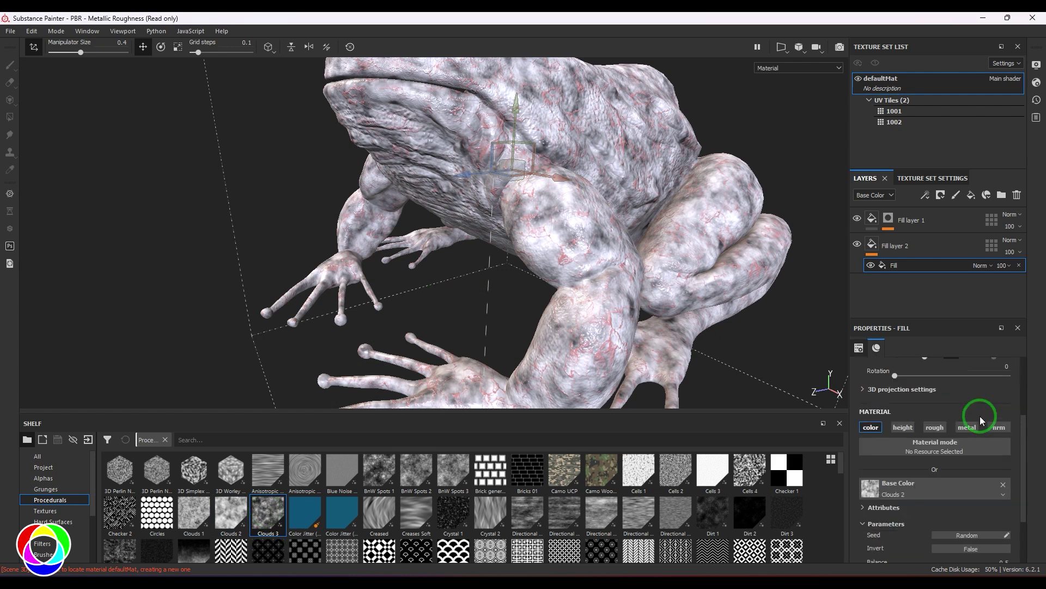
left_click_drag(284, 557, 878, 481)
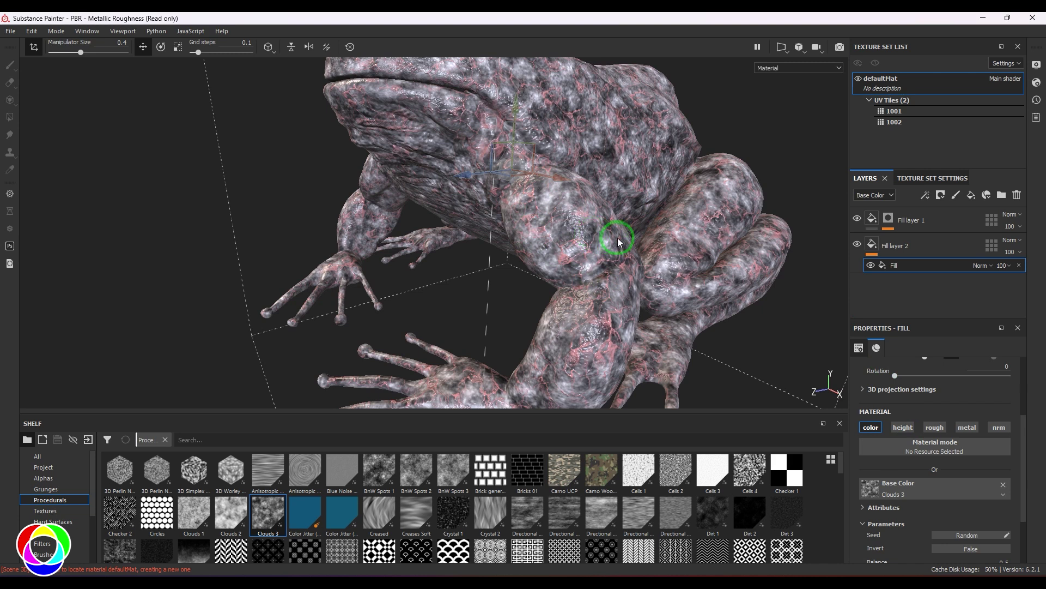
Add a Gradient filter above the fill effect in Fill layer 2 and set its color quantity to 2
left_click(925, 197)
left_click(953, 275)
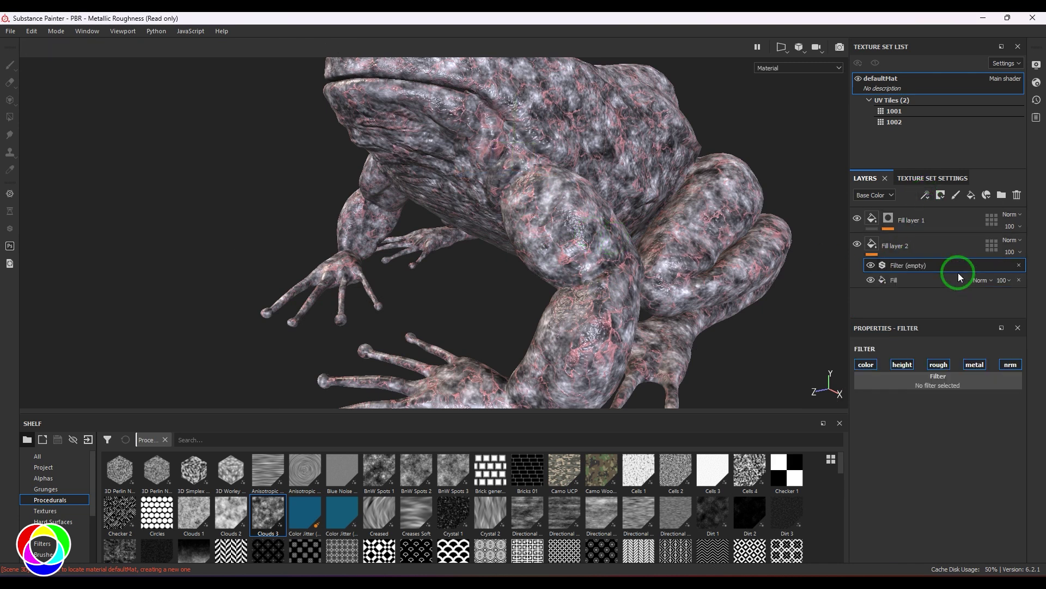
left_click(938, 380)
left_click(992, 482)
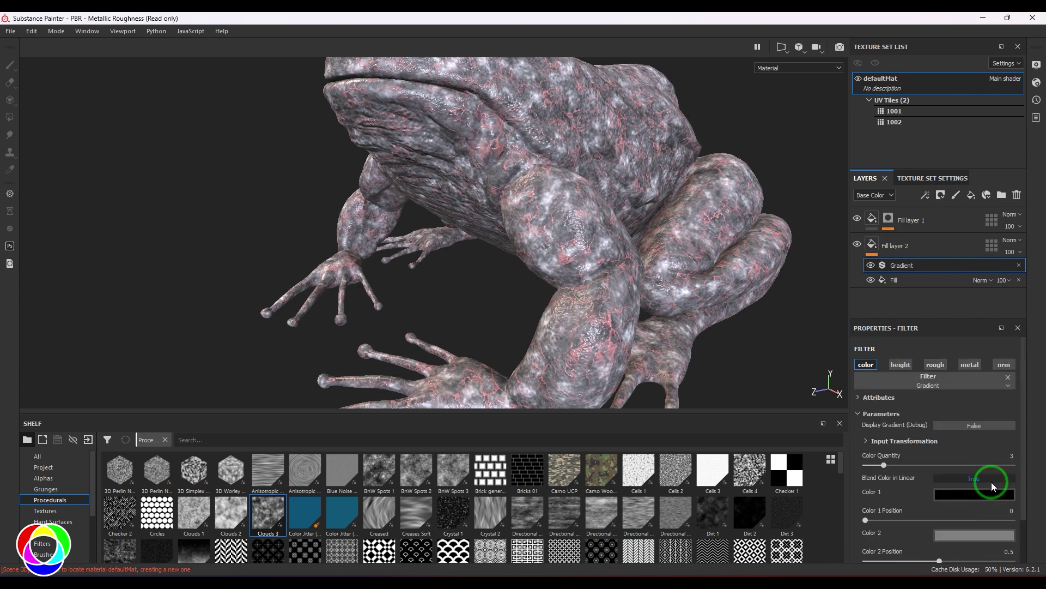
scroll(987, 490, "down", 2)
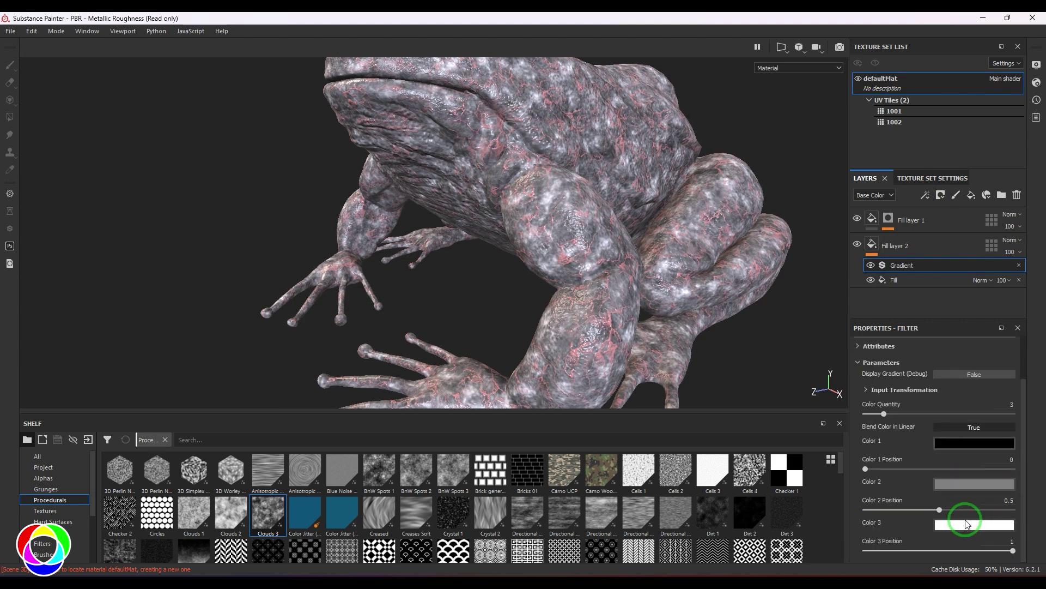
left_click(1006, 404)
type("2")
key("Return")
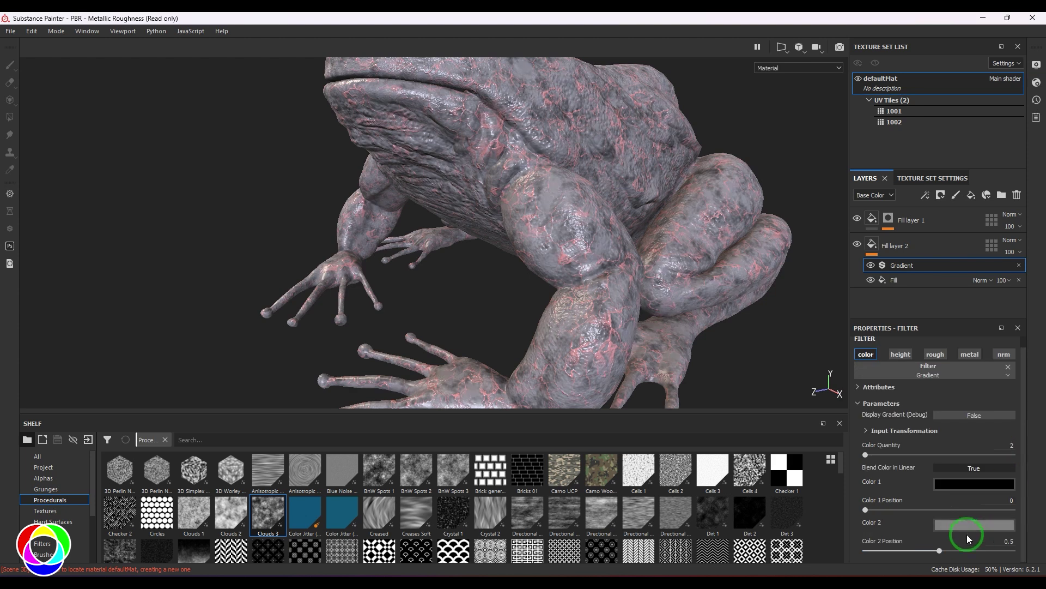
Set the Gradient filter's Color 2 to a pale greyish pink and Color 1 to a muted red
left_click(968, 528)
left_click(904, 442)
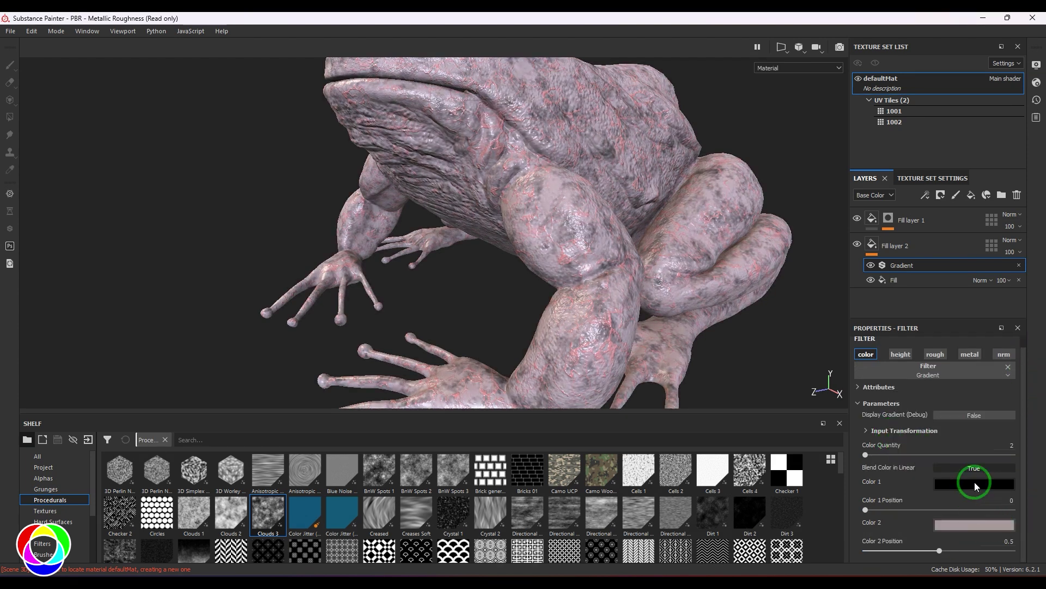
left_click(969, 482)
mouse_move(940, 401)
left_mouse_down()
mouse_move(922, 409)
mouse_move(950, 400)
mouse_move(930, 406)
left_mouse_up()
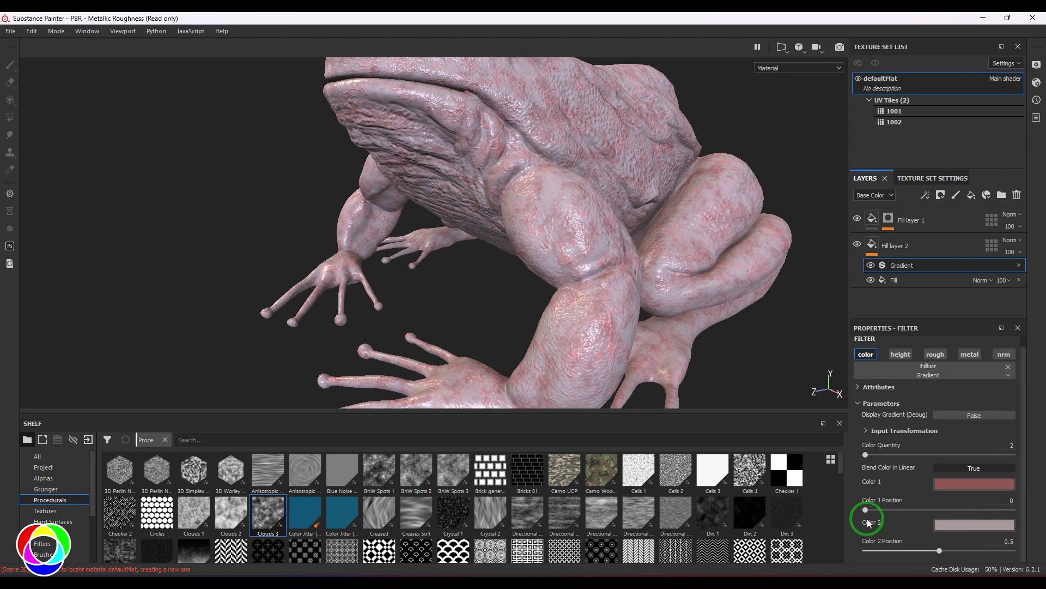
Set the gradient's Color 1 position to 0.12 and Color 2 position to 0.61, then view the whole frog
left_click_drag(918, 509, 884, 509)
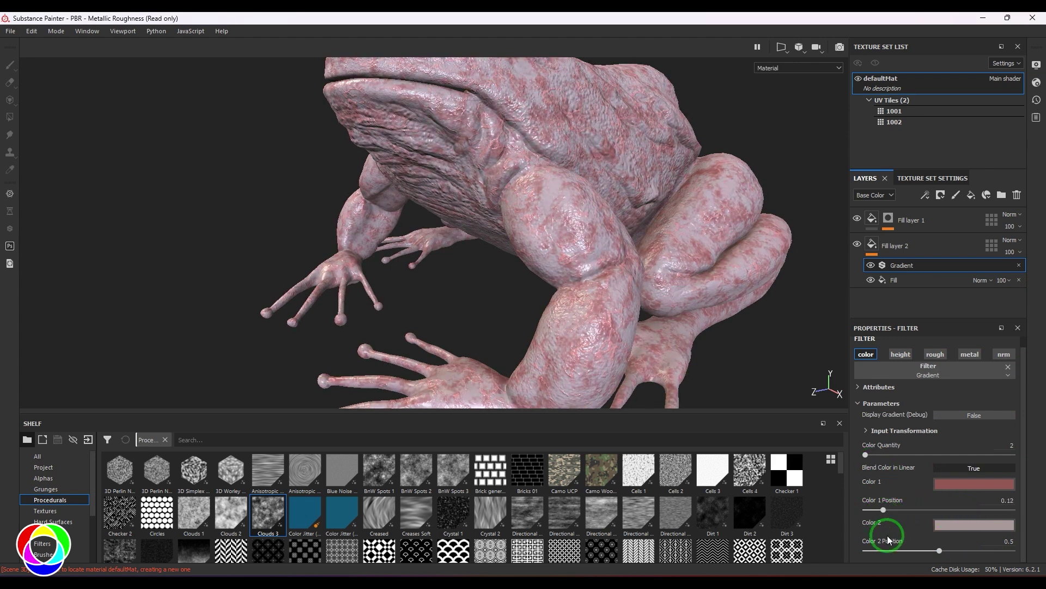
mouse_move(939, 551)
left_mouse_down()
mouse_move(911, 549)
mouse_move(970, 549)
mouse_move(950, 553)
left_mouse_up()
right_click_drag(496, 226, 400, 191, "alt")
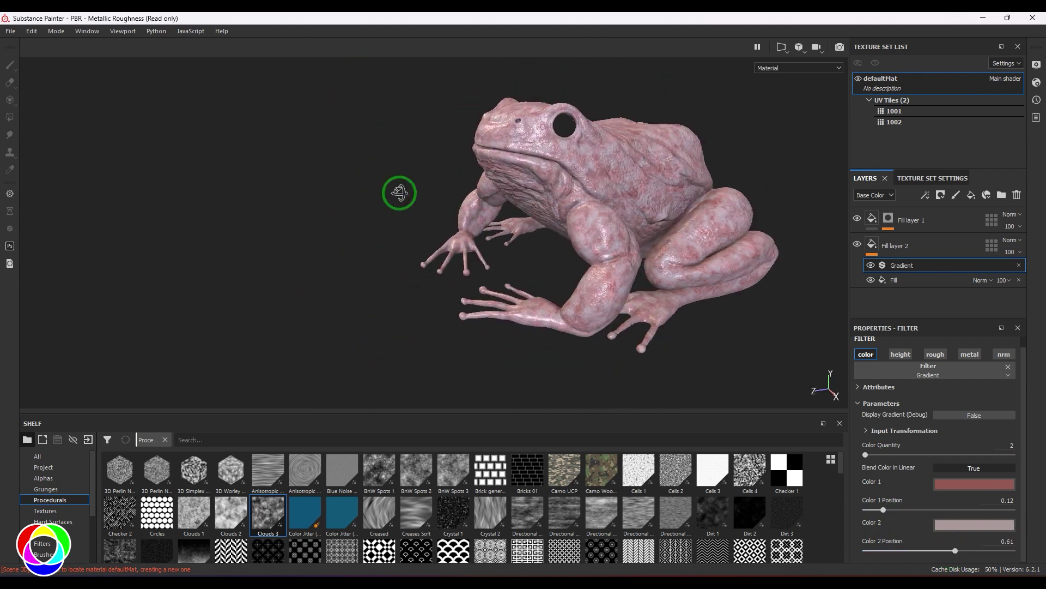
Review the mottled base on the frog's legs and body, opening the Clouds 3 fill effect in Fill layer 2
left_click_drag(399, 192, 615, 283, "alt")
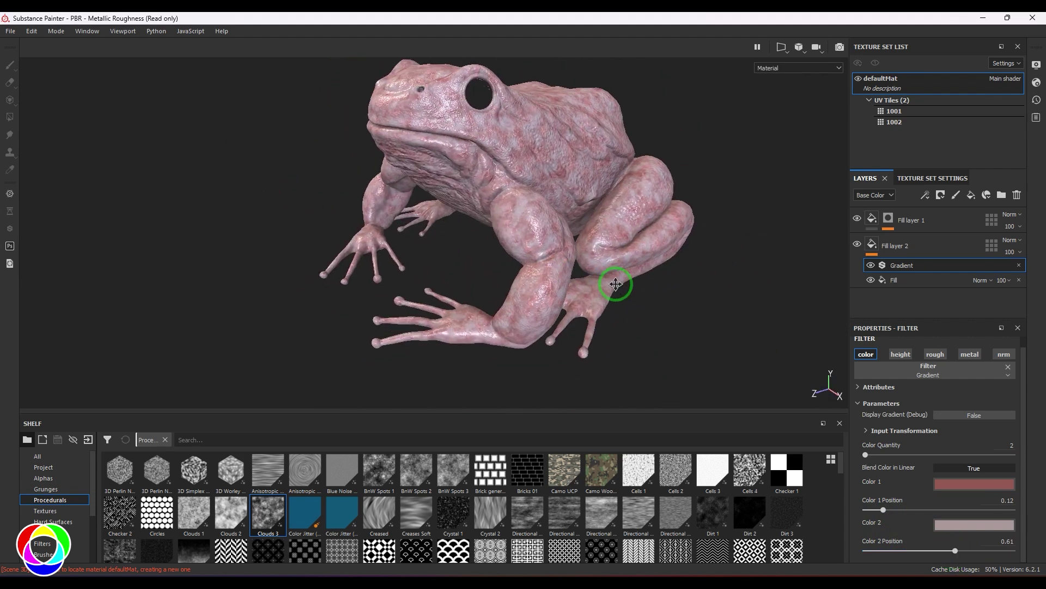
right_click_drag(603, 340, 700, 360, "alt")
left_click(913, 280)
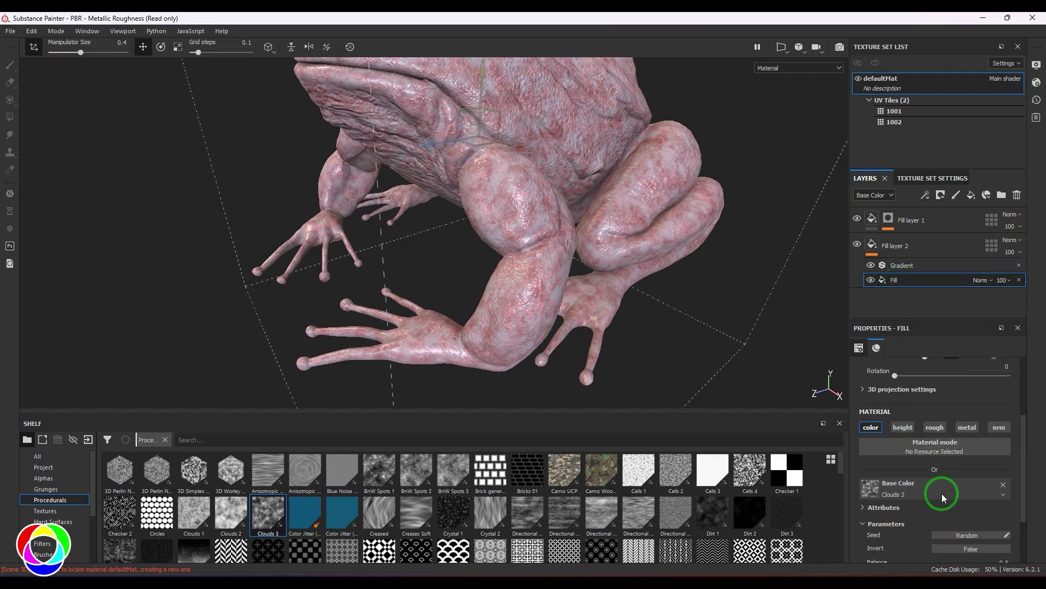
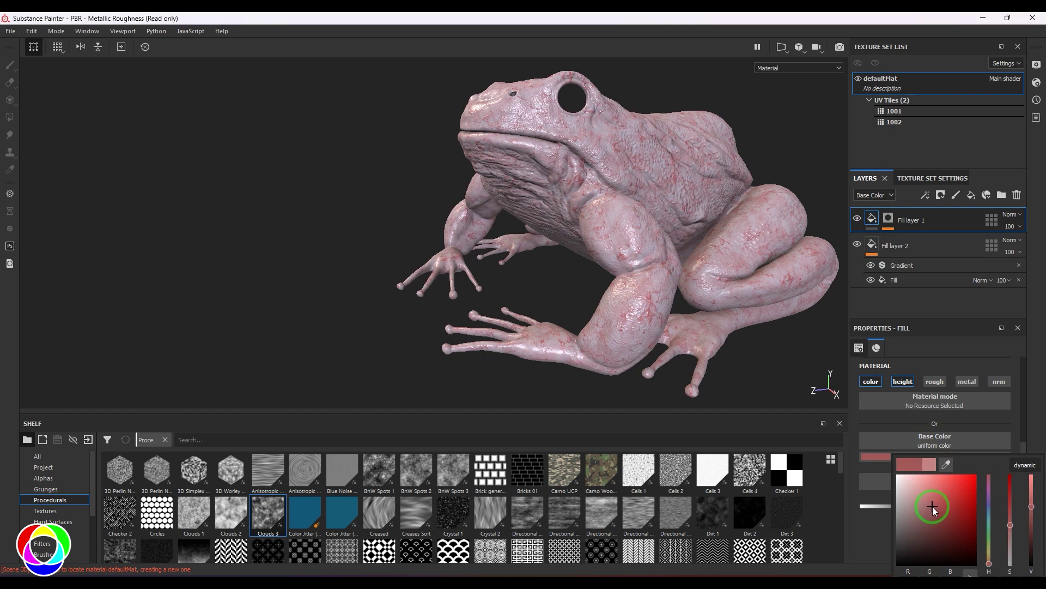
left_click_drag(583, 246, 592, 289, "alt")
left_click_drag(541, 262, 576, 231, "alt")
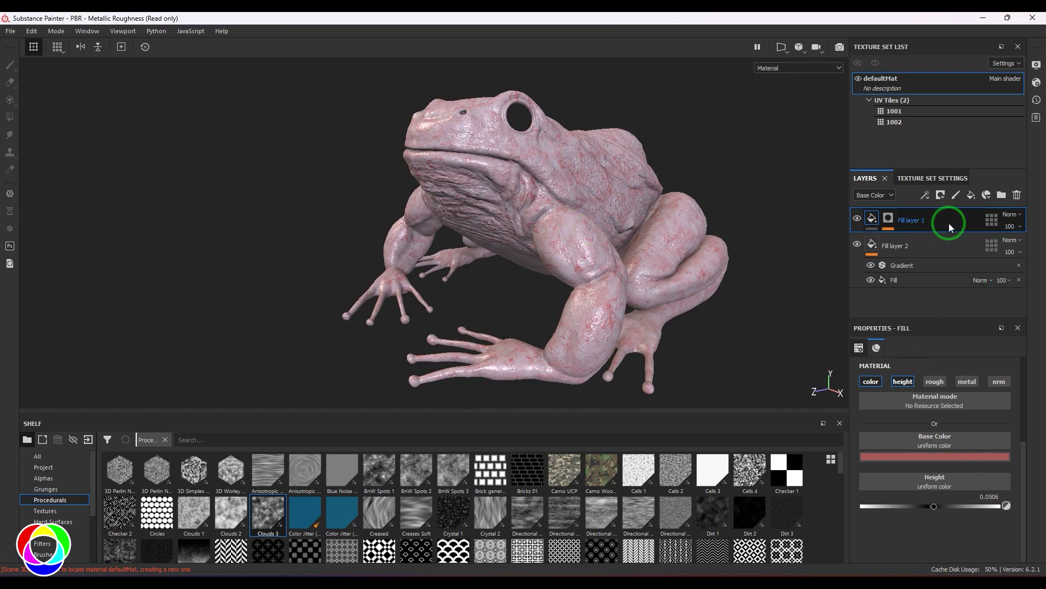
Add a new fill layer above Fill layer 1 with only its color and roughness channels active
left_click(970, 196)
left_click(903, 381)
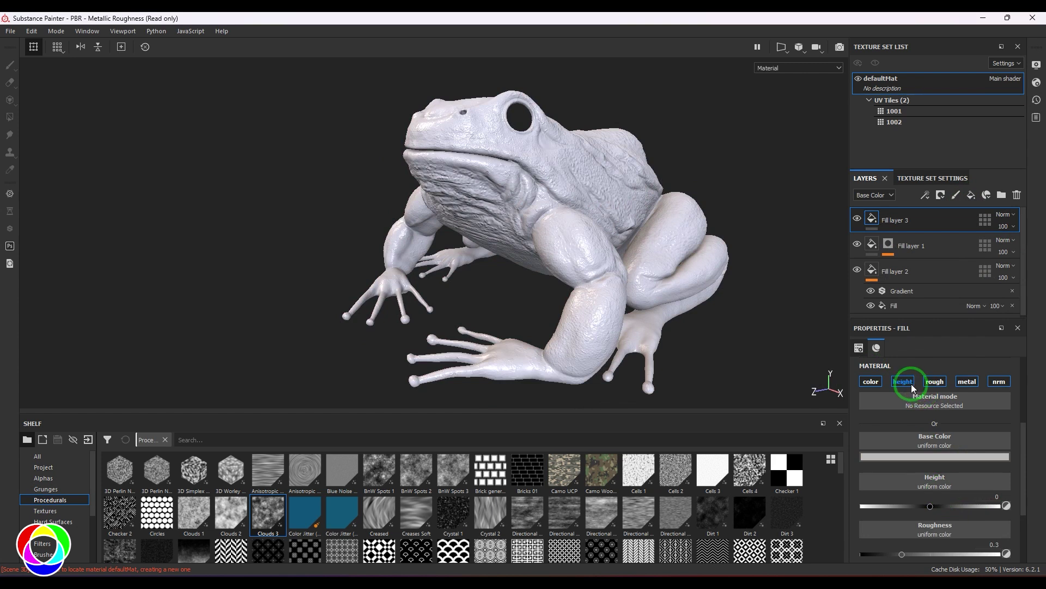
left_click(934, 381)
left_click(967, 381)
left_click(993, 381)
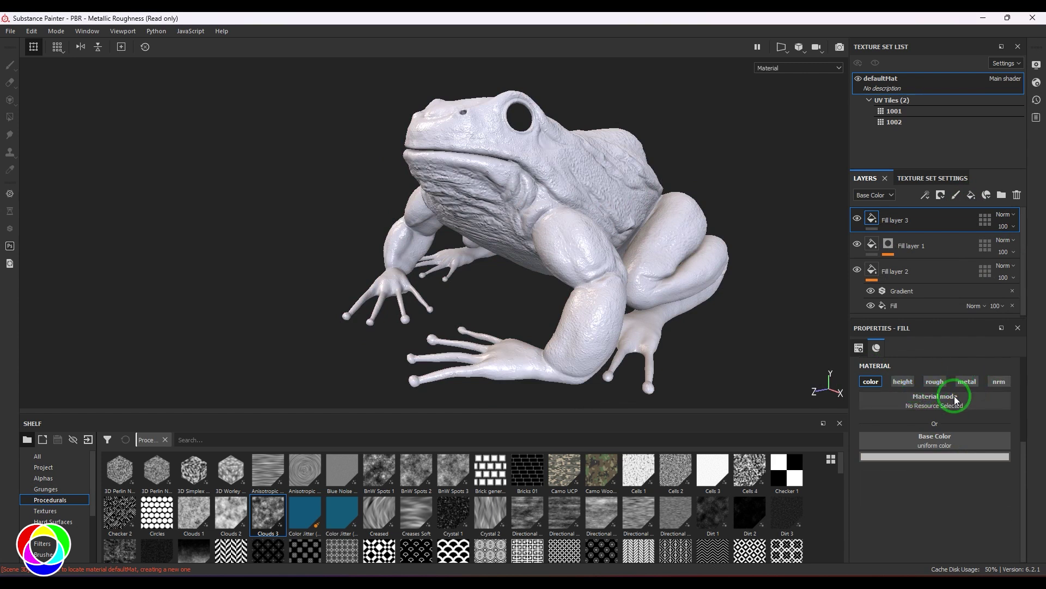
left_click(936, 382)
Set the new fill layer's base color to a muted red and its roughness to about 0.17
left_click_drag(903, 507, 938, 514)
left_click(912, 457)
left_click(899, 457)
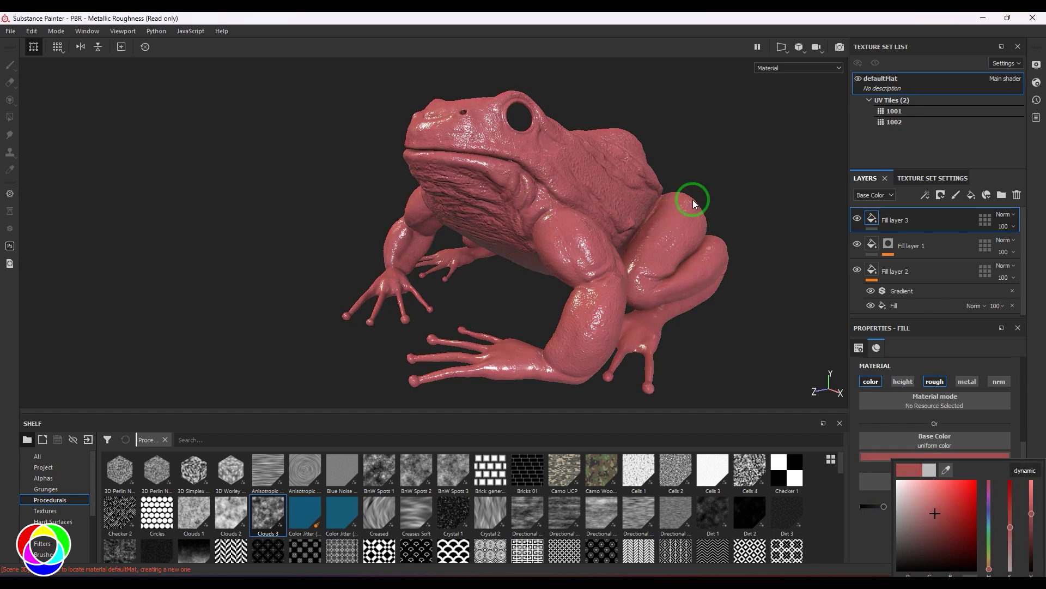
Add a black mask to Fill layer 3 and put a Curvature generator in it
left_click(894, 229)
left_click(940, 194)
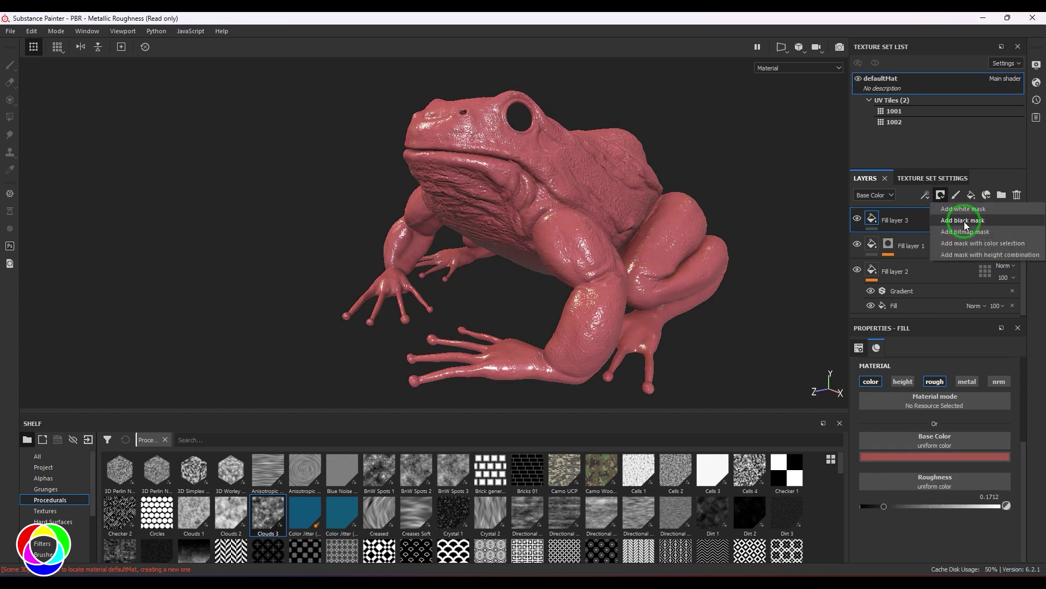
left_click(965, 225)
left_click(924, 194)
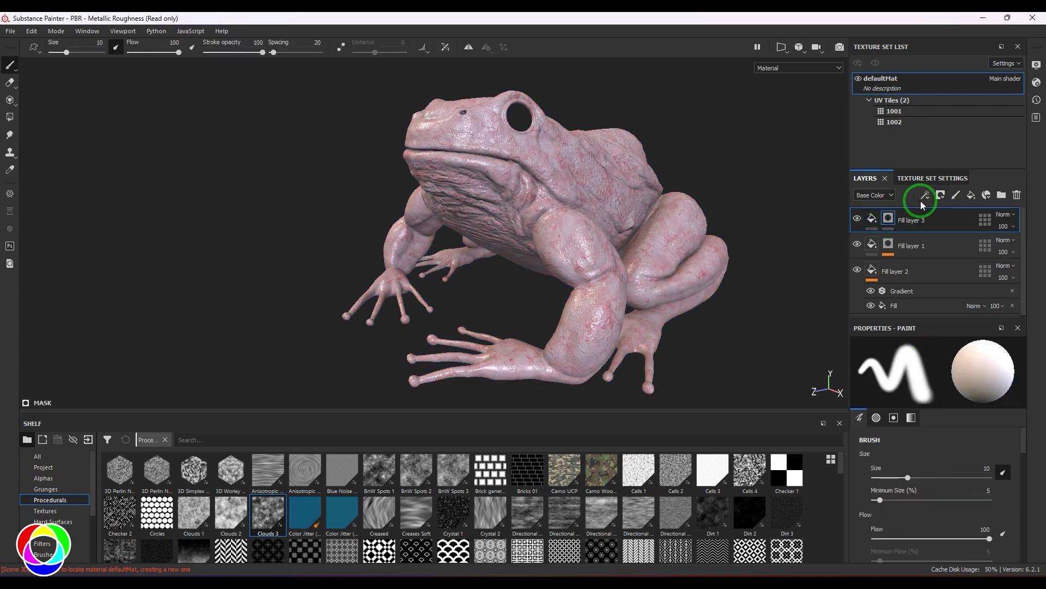
left_click(937, 210)
left_click(894, 370)
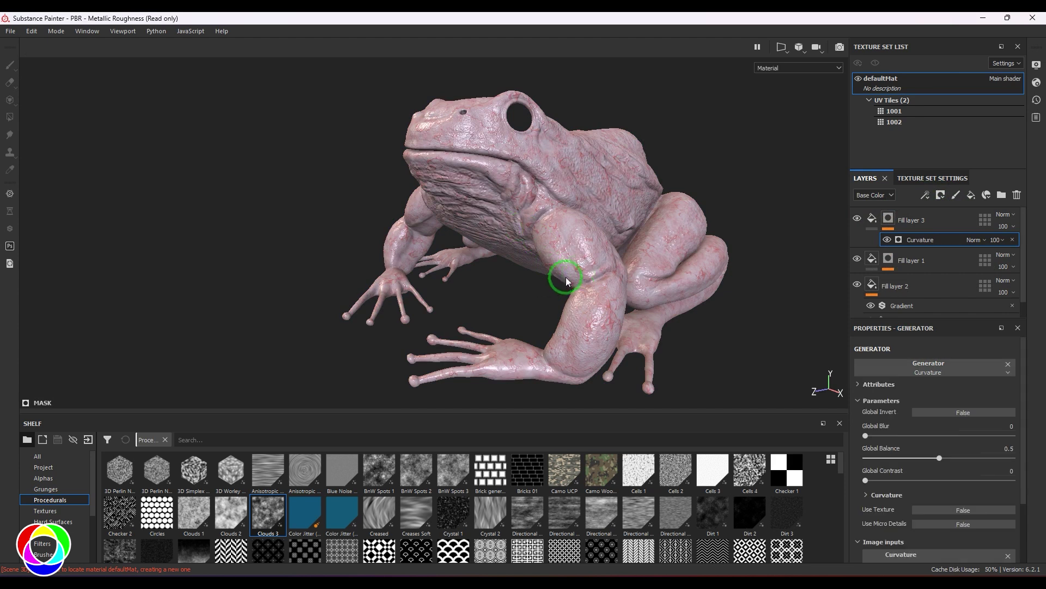
Set the curvature mode of Fill layer 3's Curvature generator to Cavities and check the frog's side and throat
left_click_drag(566, 277, 345, 294, "alt")
left_click_drag(785, 222, 691, 220, "alt")
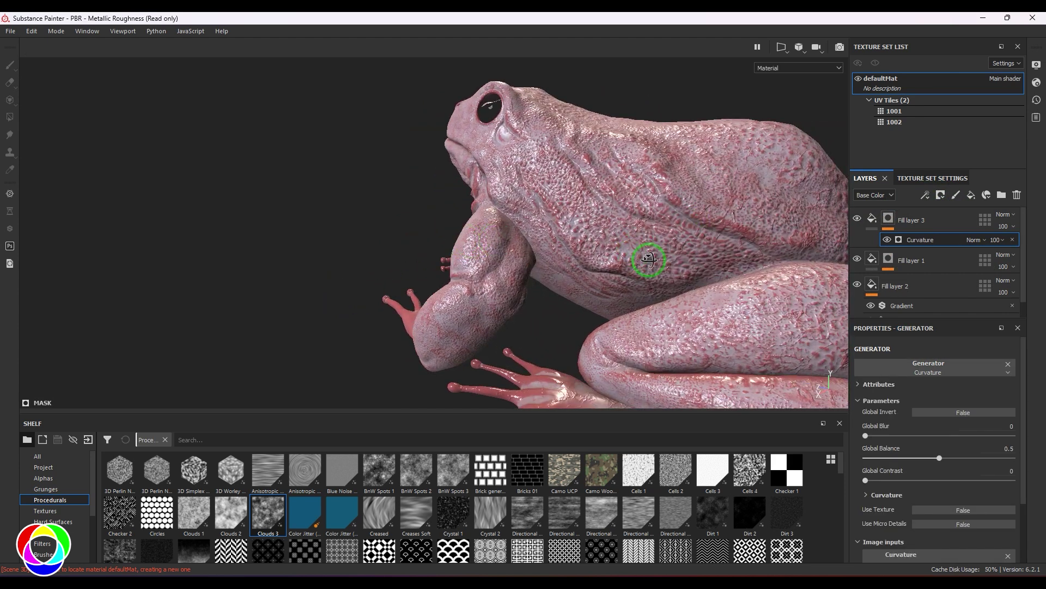
mouse_move(649, 259)
left_mouse_down("alt")
mouse_move(701, 175)
mouse_move(596, 205)
mouse_move(632, 271)
left_mouse_up("alt")
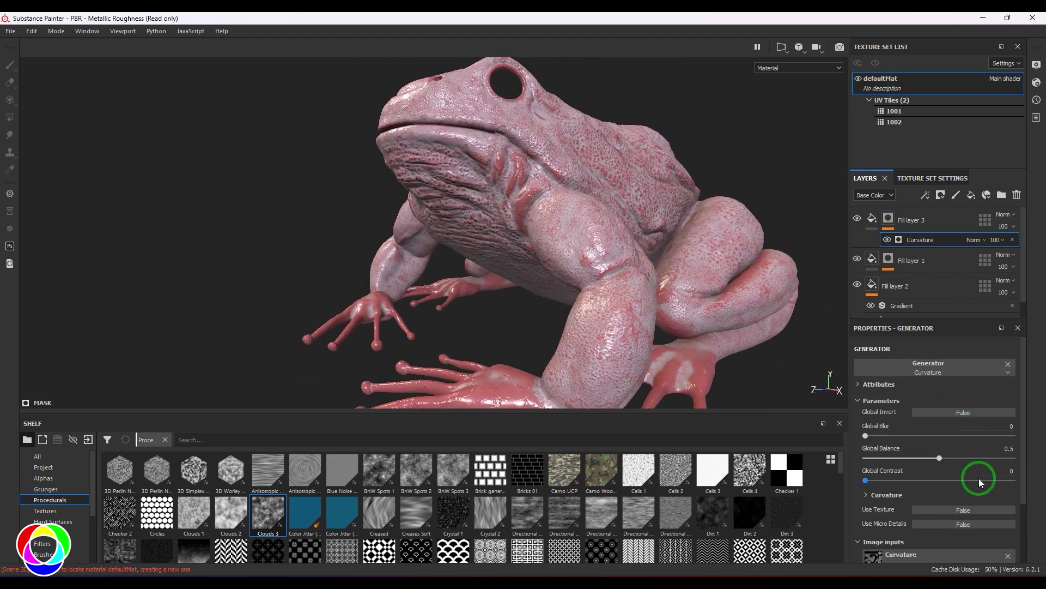
scroll(960, 493, "down", 1)
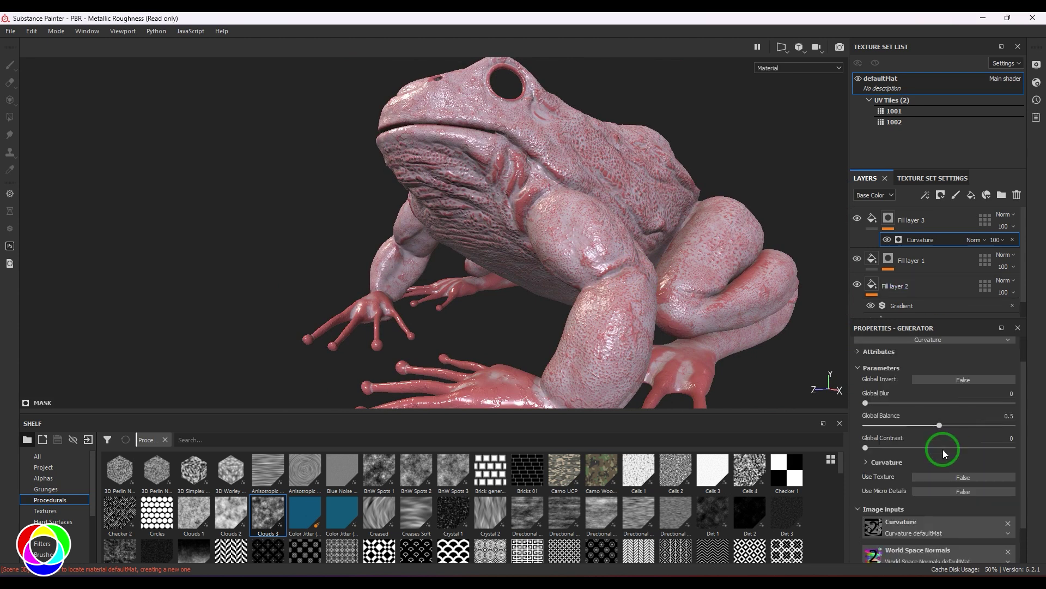
left_click(866, 462)
scroll(907, 436, "down", 3)
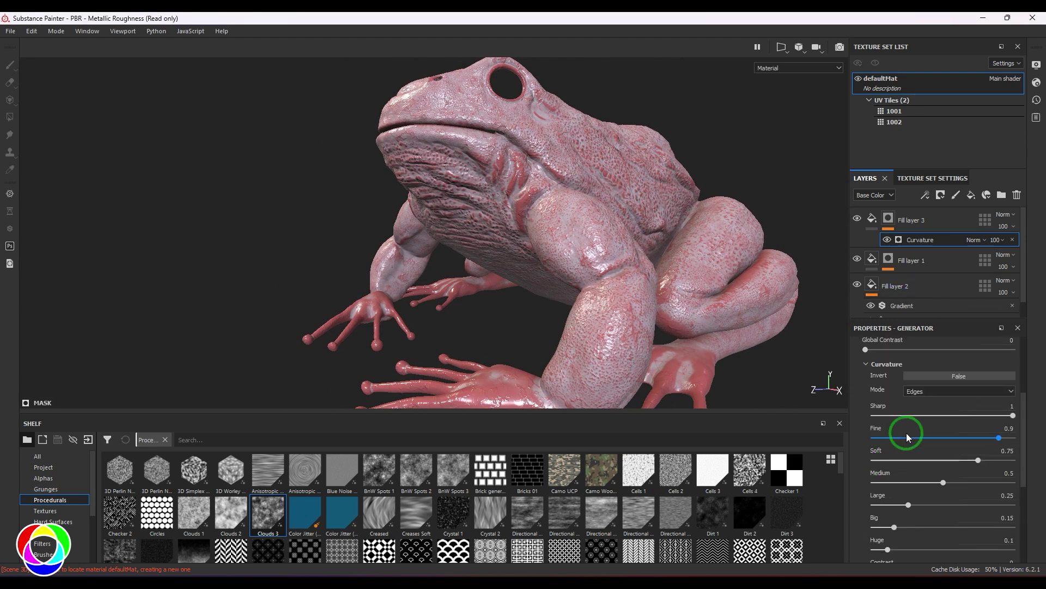
left_click(924, 392)
left_click(923, 407)
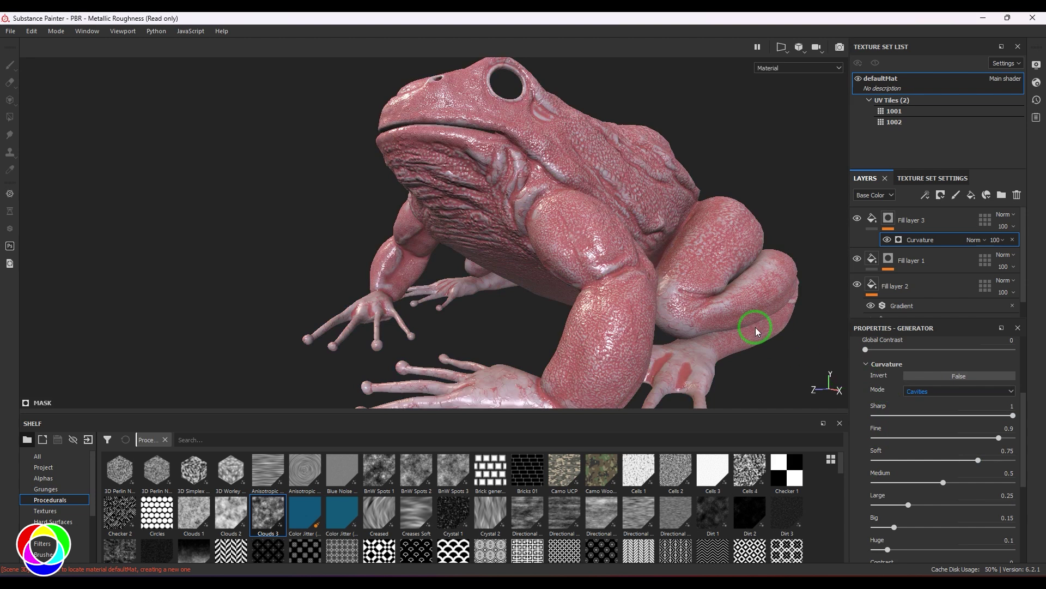
left_click_drag(760, 316, 670, 288, "alt")
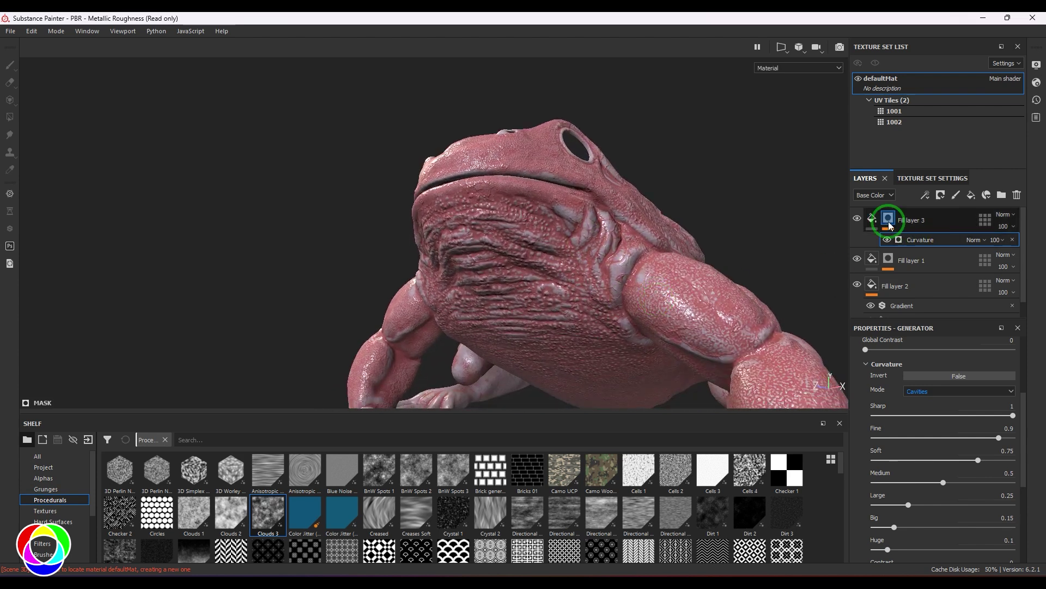
Shift Fill layer 3's base color to a stronger, more saturated red
left_click(885, 221)
left_click(940, 456)
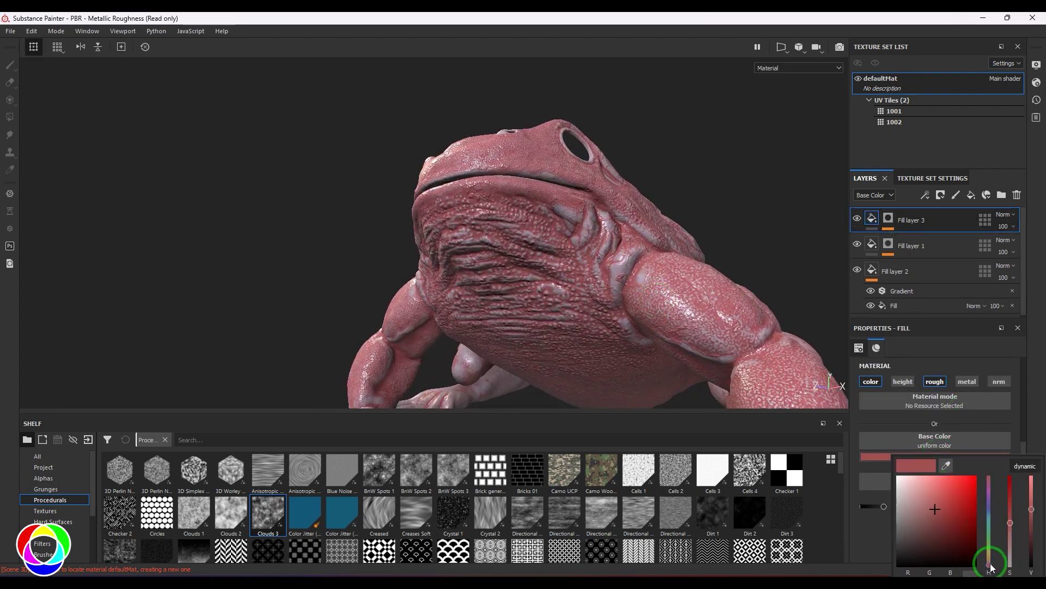
left_click_drag(990, 563, 991, 567)
left_click_drag(943, 504, 939, 511)
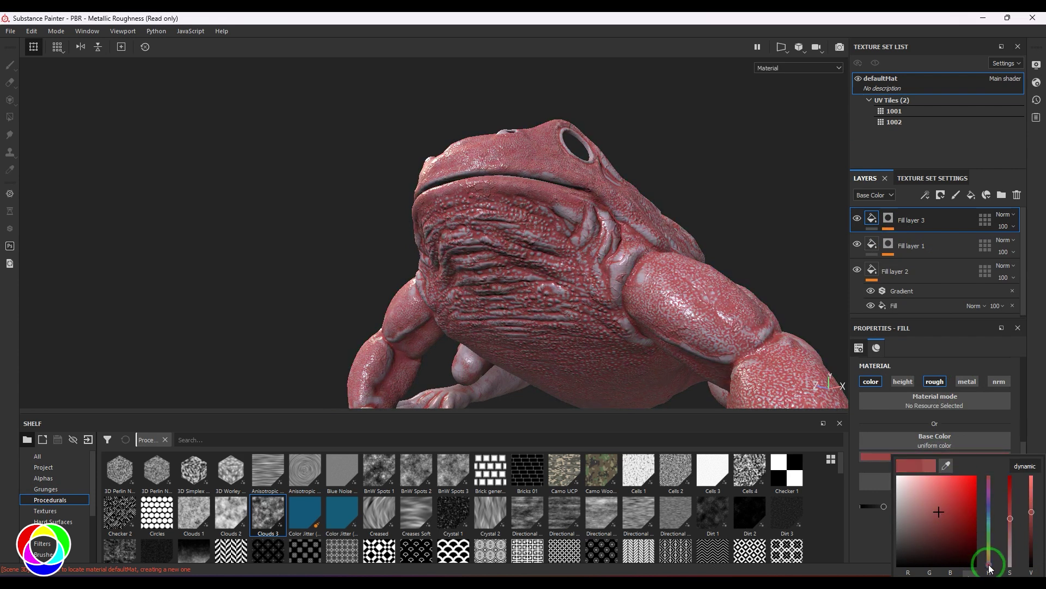
left_click_drag(990, 565, 988, 561)
left_click_drag(951, 515, 951, 508)
mouse_move(752, 327)
left_mouse_down("alt")
mouse_move(523, 331)
mouse_move(686, 342)
mouse_move(497, 297)
mouse_move(577, 305)
mouse_move(610, 294)
left_mouse_up("alt")
Set the Global Blur of the Curvature generator in Fill layer 3's mask to 0.5
left_click(888, 218)
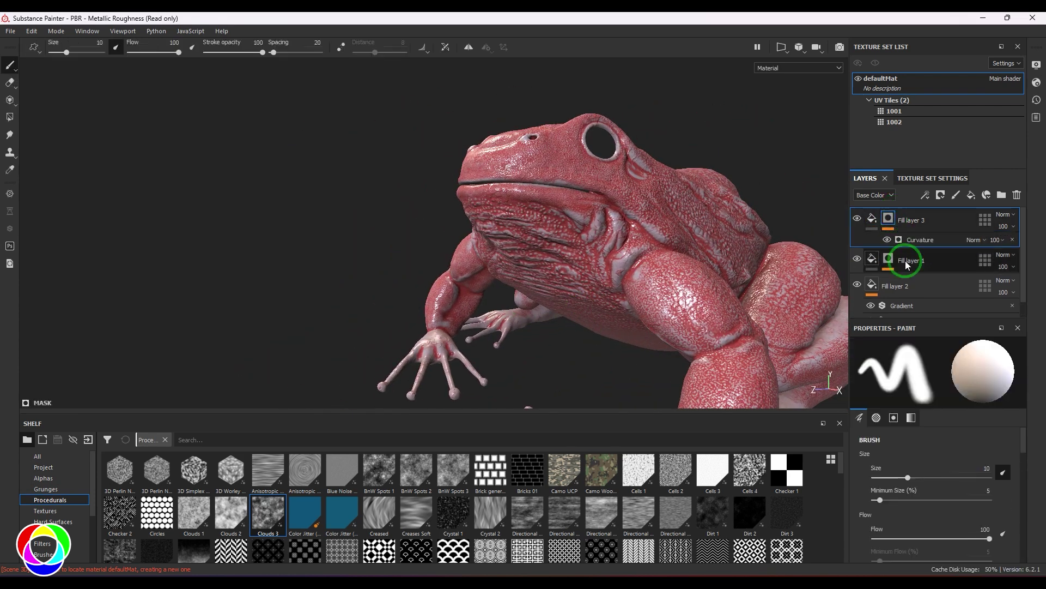
left_click(923, 240)
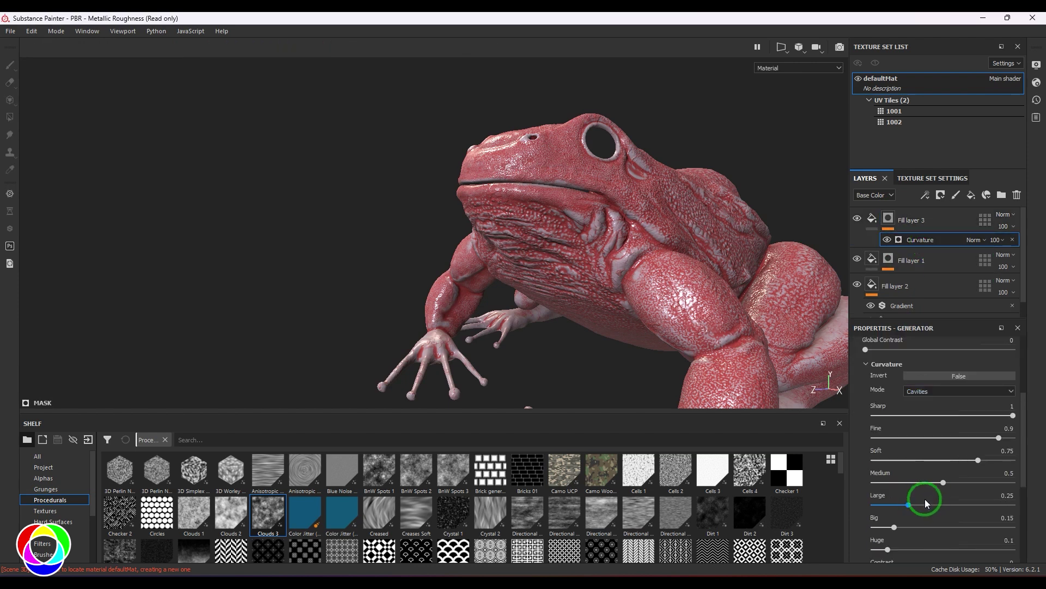
scroll(935, 427, "up", 3)
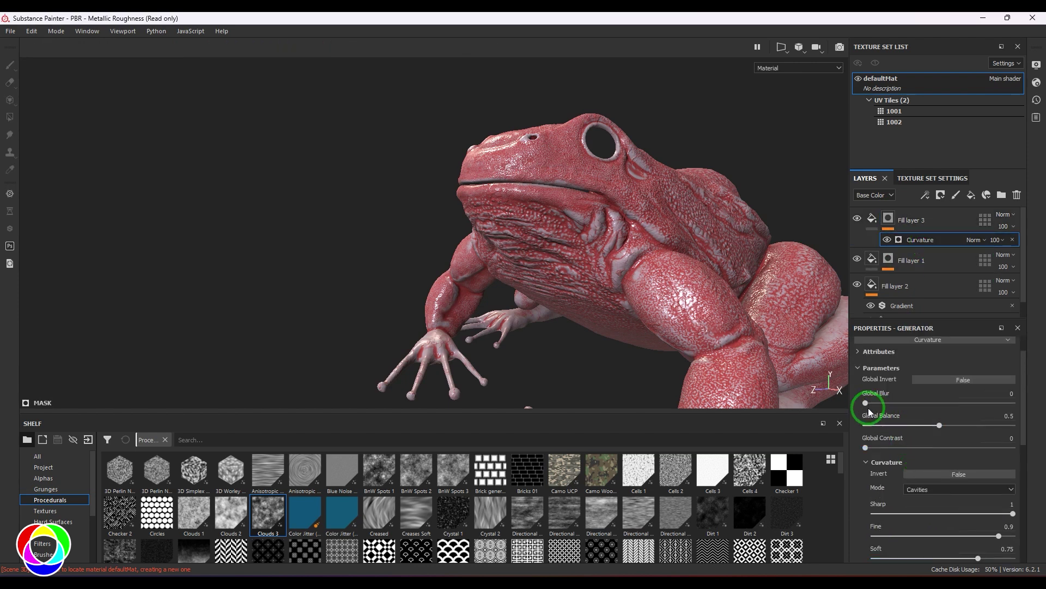
left_click_drag(867, 403, 876, 404)
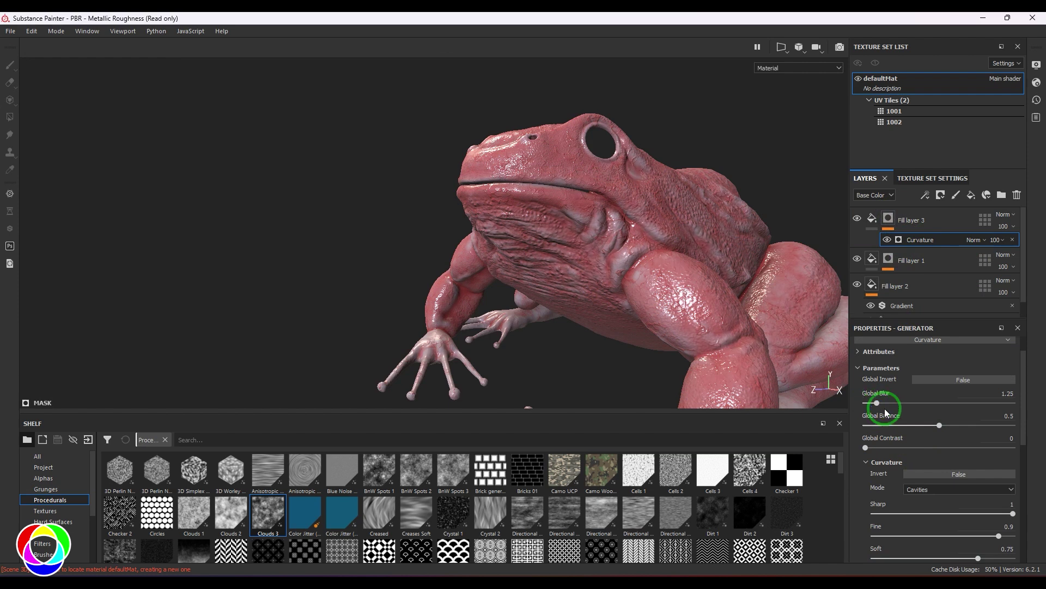
left_click(1005, 393)
type("0.5")
key("Return")
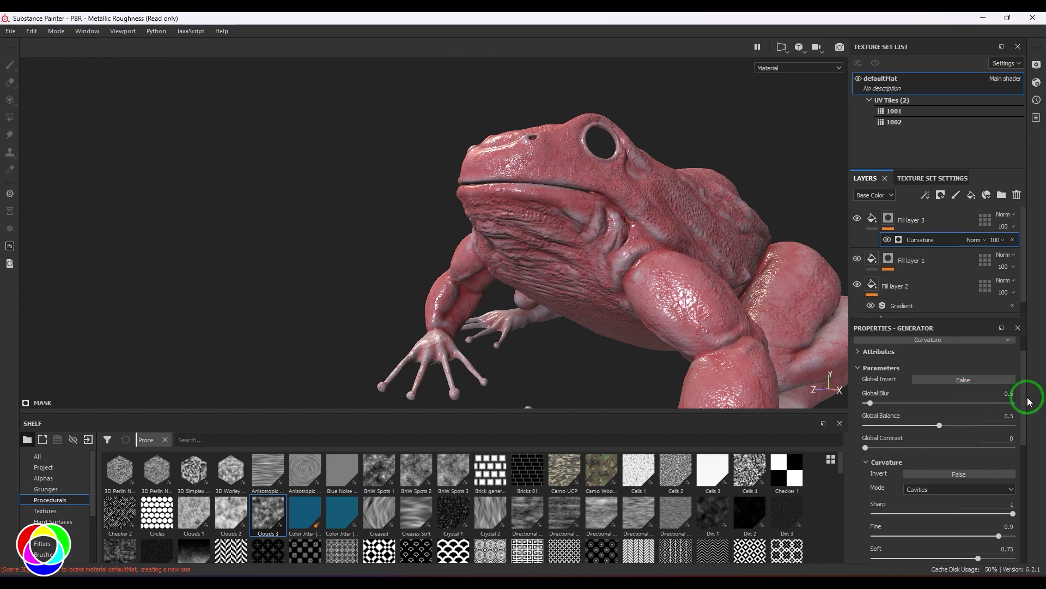
Change Fill layer 3's base color to a deeper red, lower the layer's opacity to 69 and check the frog all round
left_click(873, 221)
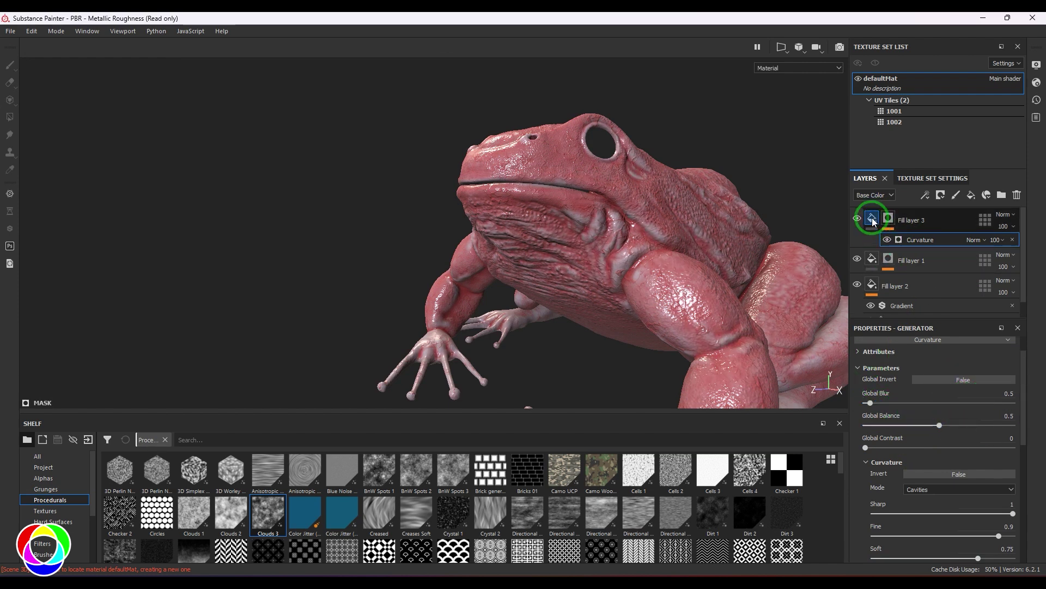
scroll(945, 504, "down", 4)
left_click(935, 455)
left_click_drag(936, 514, 944, 518)
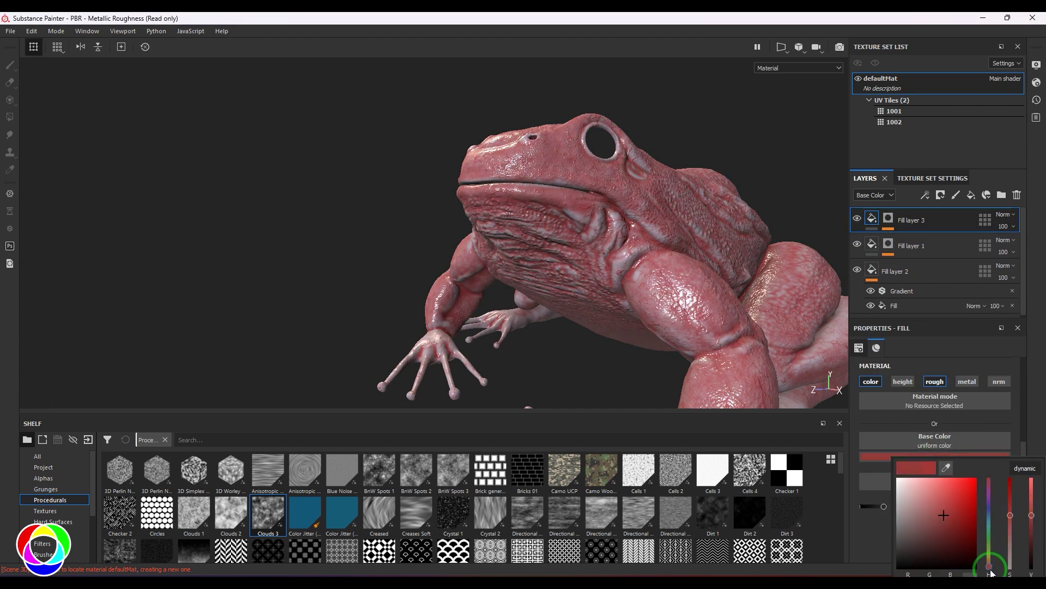
left_click(1002, 228)
left_click_drag(1001, 245, 1029, 255)
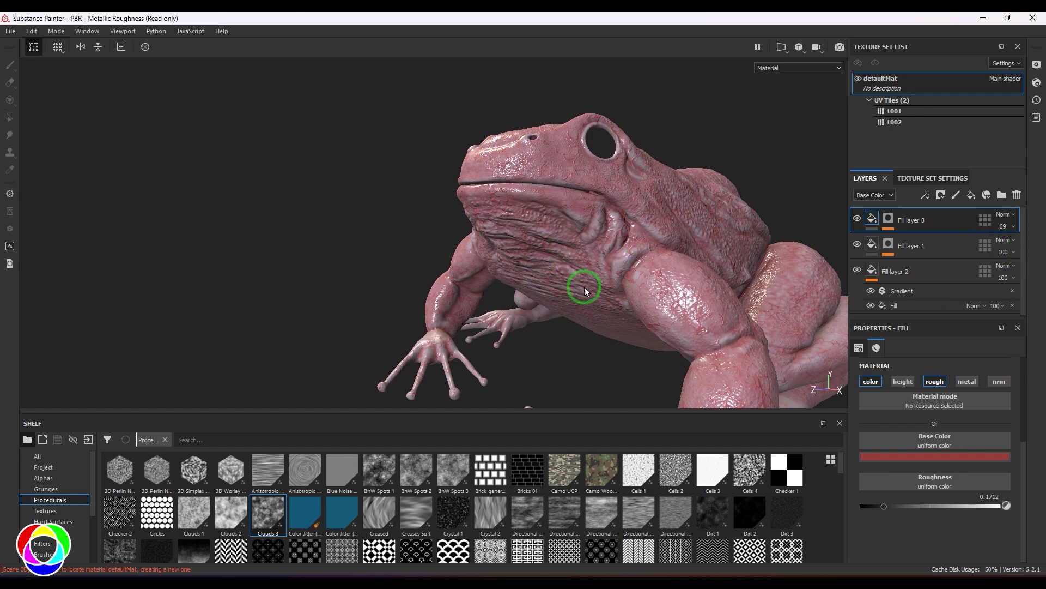
left_click_drag(584, 286, 663, 262, "alt")
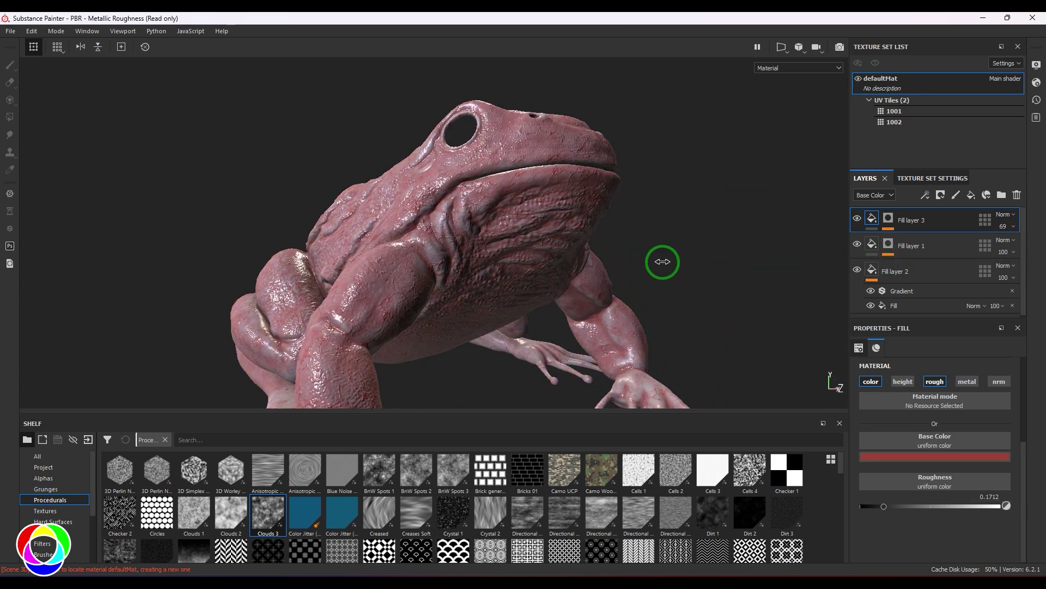
right_click_drag(663, 262, 690, 265, "shift")
left_click_drag(454, 210, 415, 204, "alt")
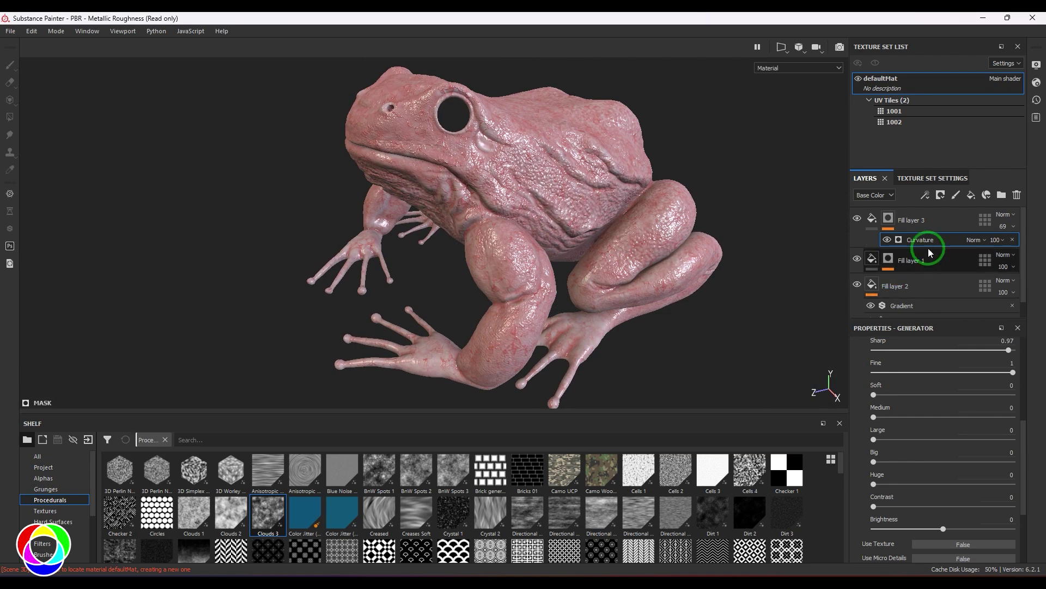
Group Fill layers 1, 2 and 3 into a collapsed folder named "white layer"
left_click(889, 218)
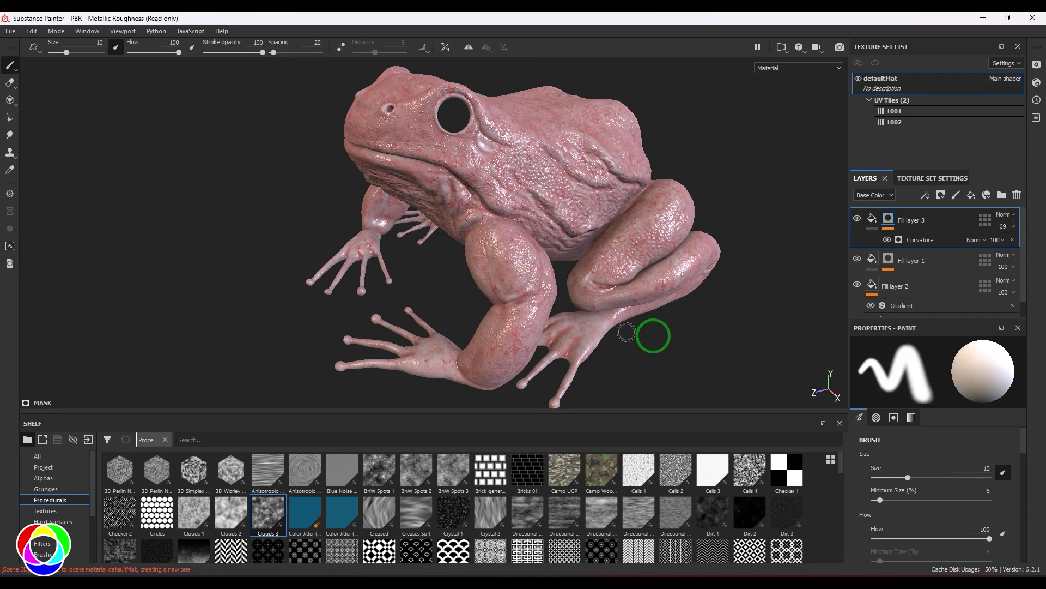
left_click_drag(683, 309, 753, 321, "alt")
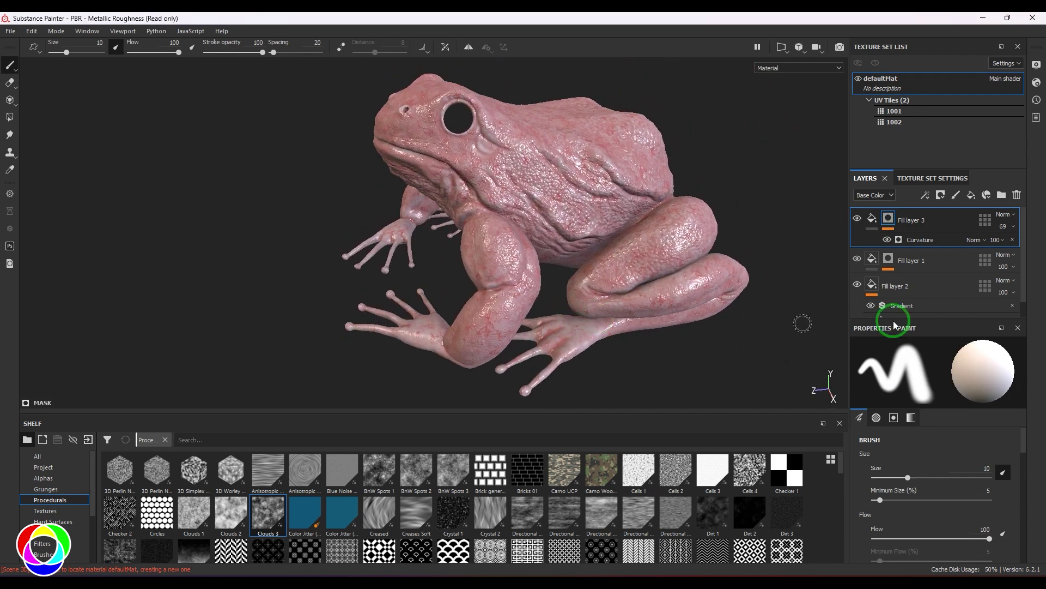
left_click(931, 260, "ctrl")
left_click(940, 287, "ctrl")
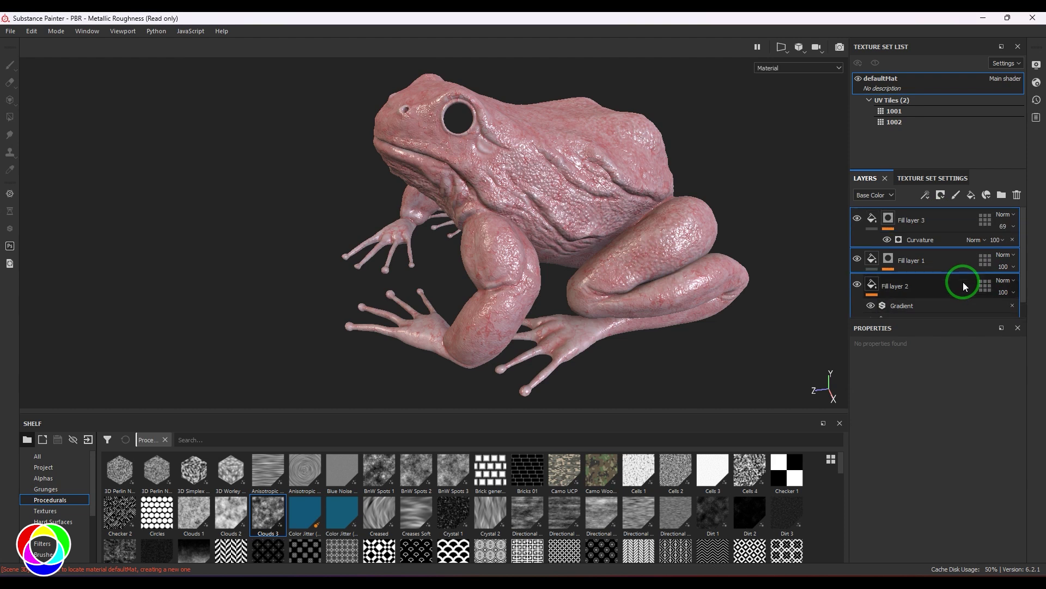
key("ctrl+g")
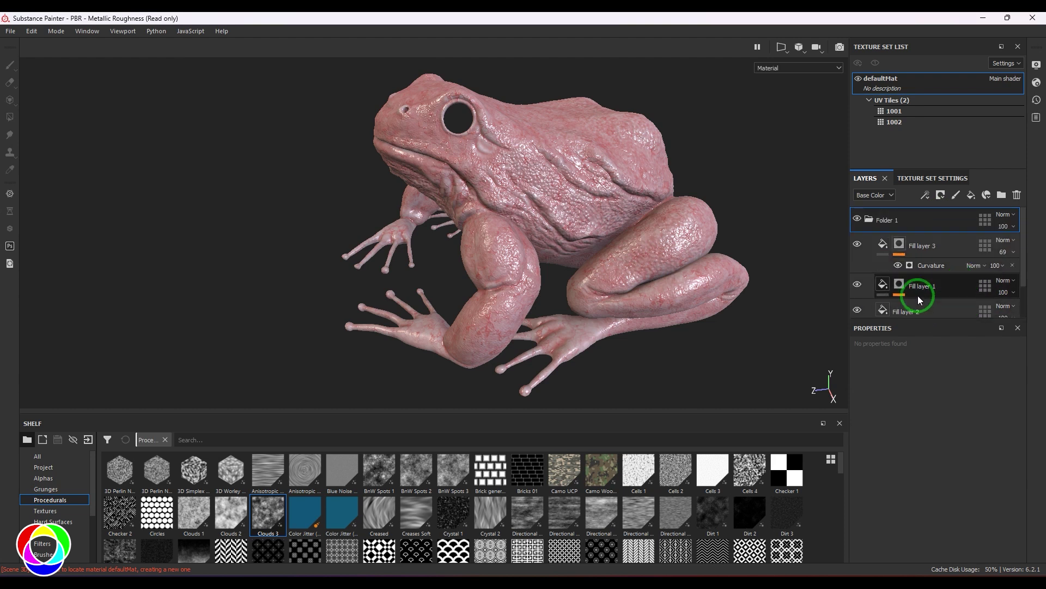
left_click(869, 219)
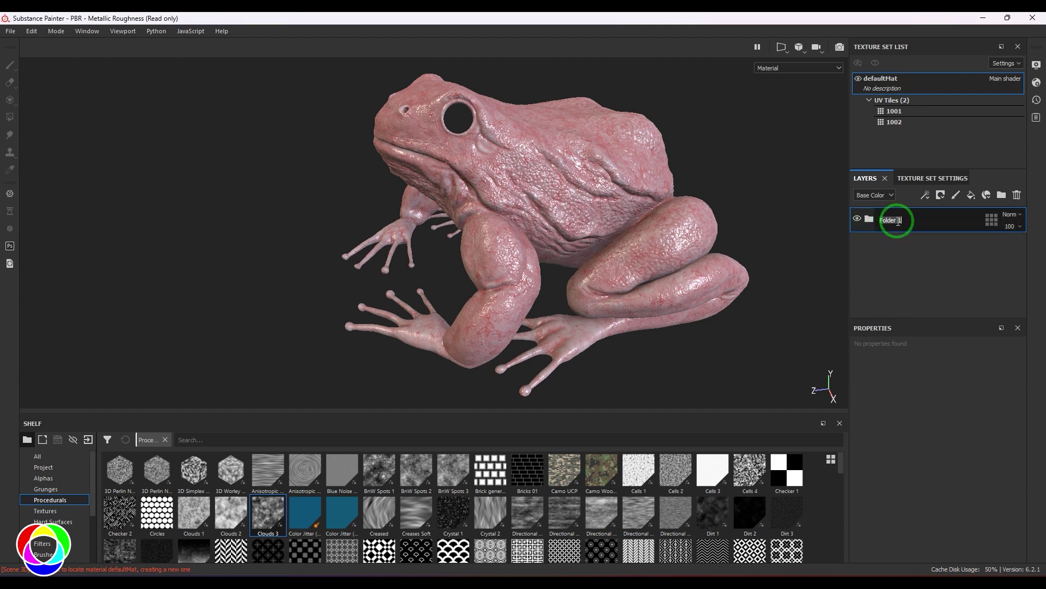
type("white layer")
key("Return")
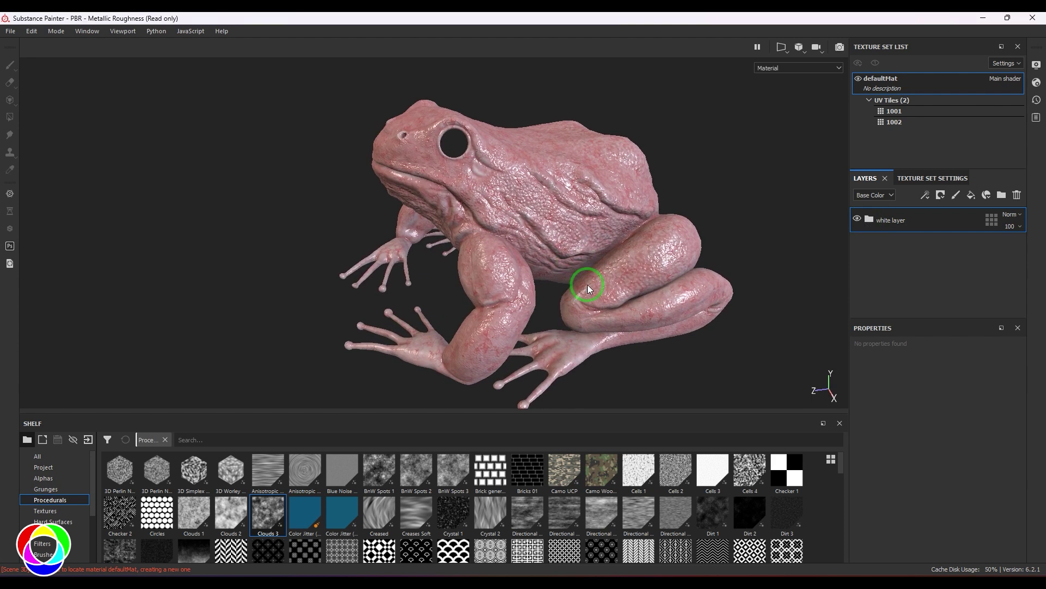
Add a fill layer above the white layer folder and give it a Fill effect with only the color channel active
left_click(971, 195)
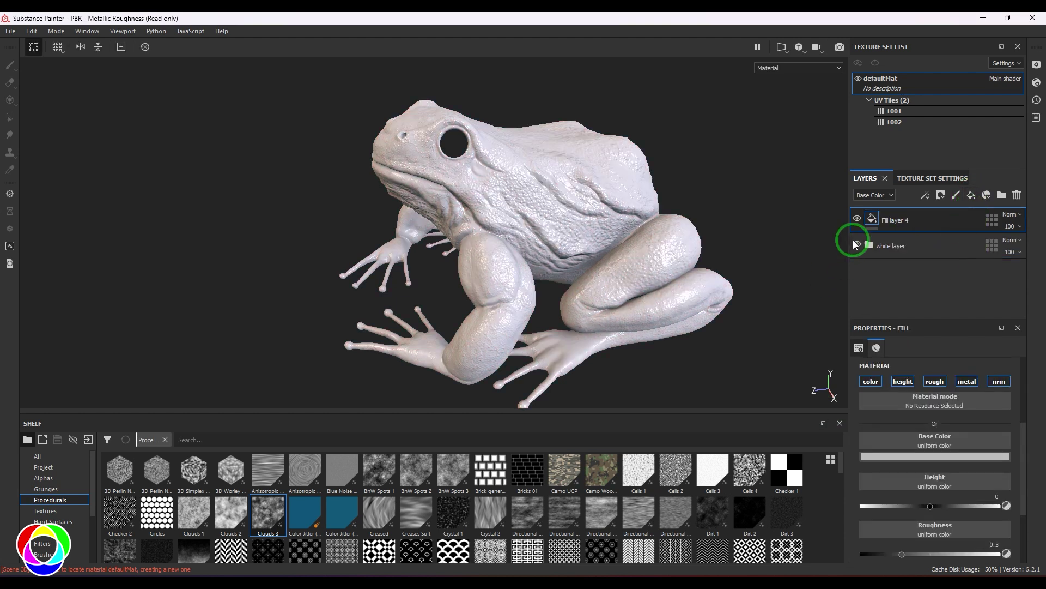
left_click(925, 195)
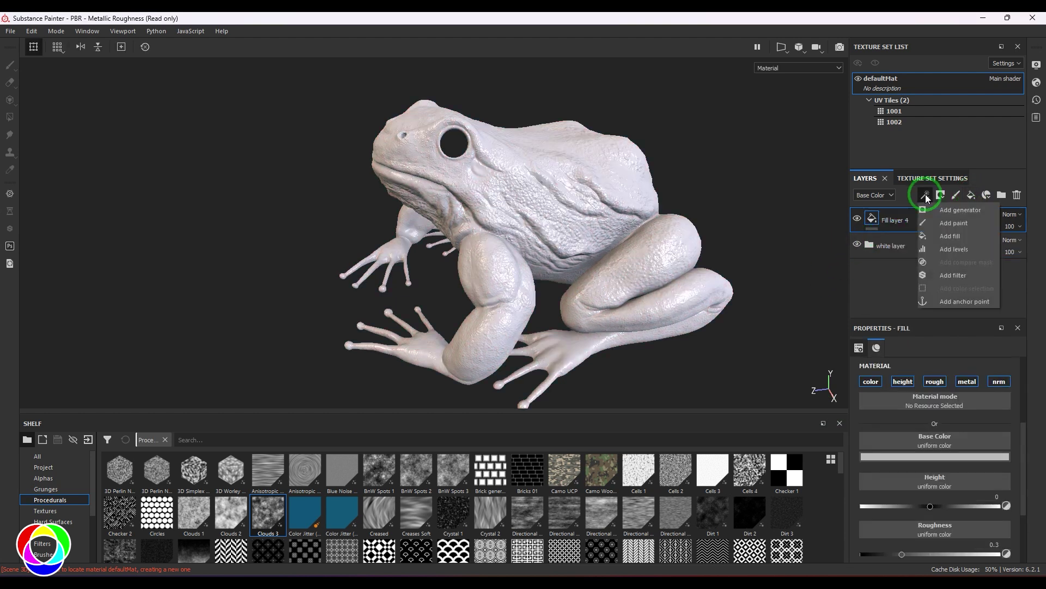
left_click(948, 237)
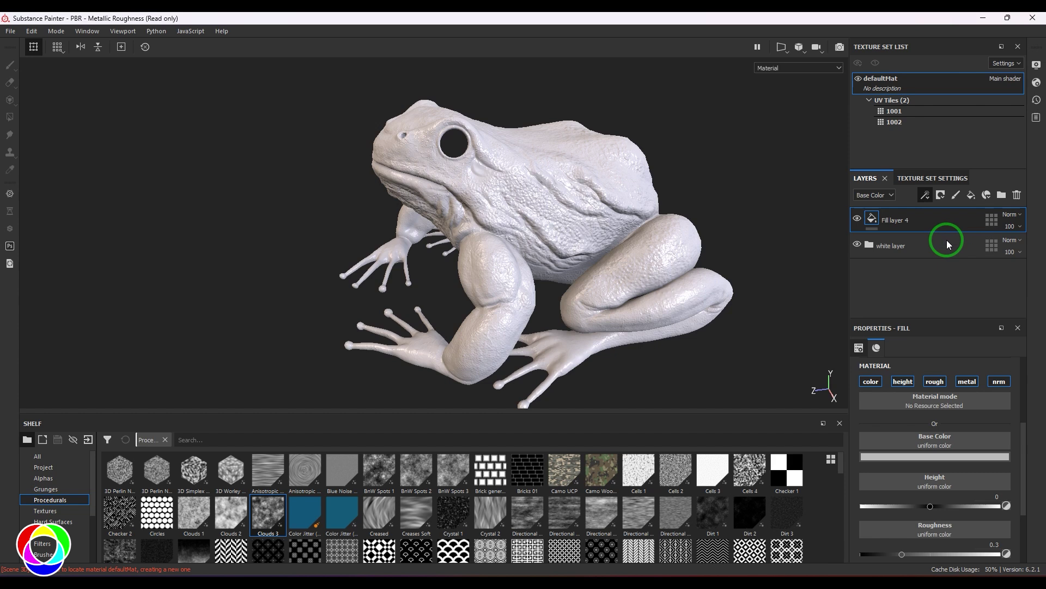
left_click(906, 384)
left_click(935, 382)
left_click(967, 382)
left_click(995, 380)
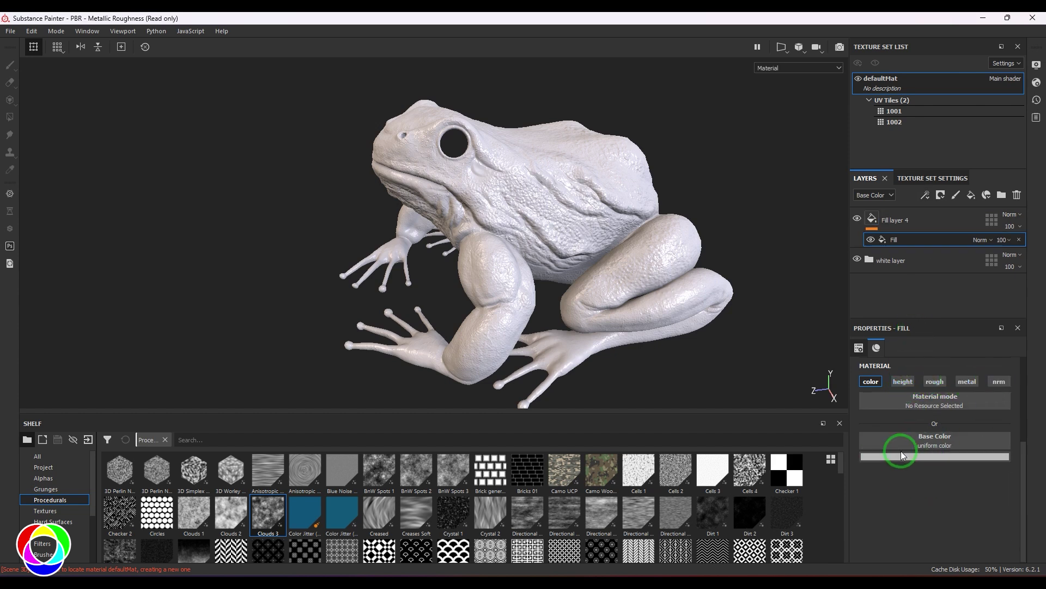
Compare the Clouds 1 and Clouds 3 procedurals as the Fill effect's base color and keep Clouds 1
left_click(272, 519)
mouse_move(261, 520)
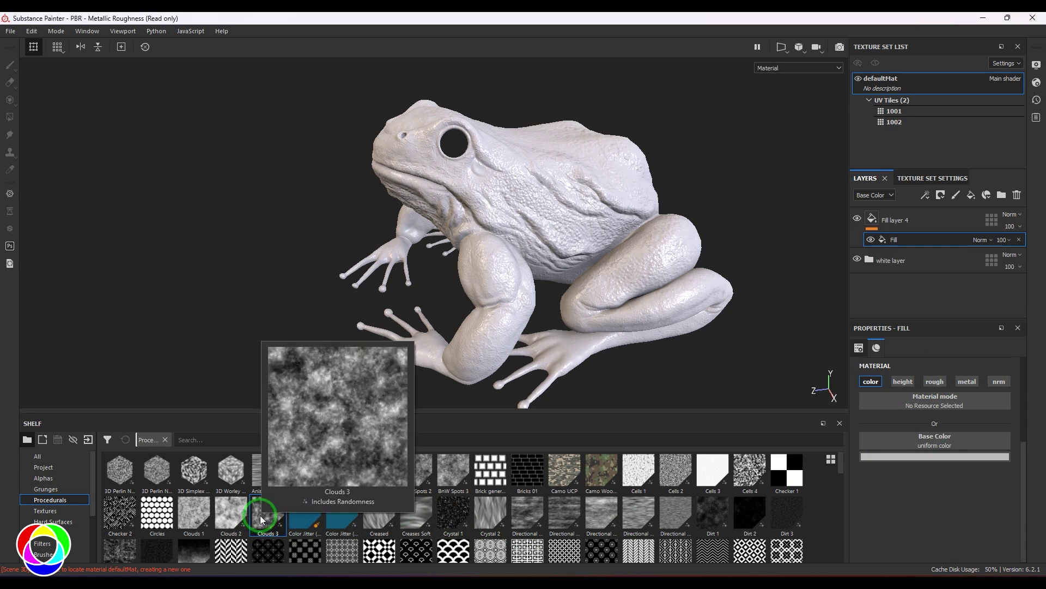
mouse_move(202, 518)
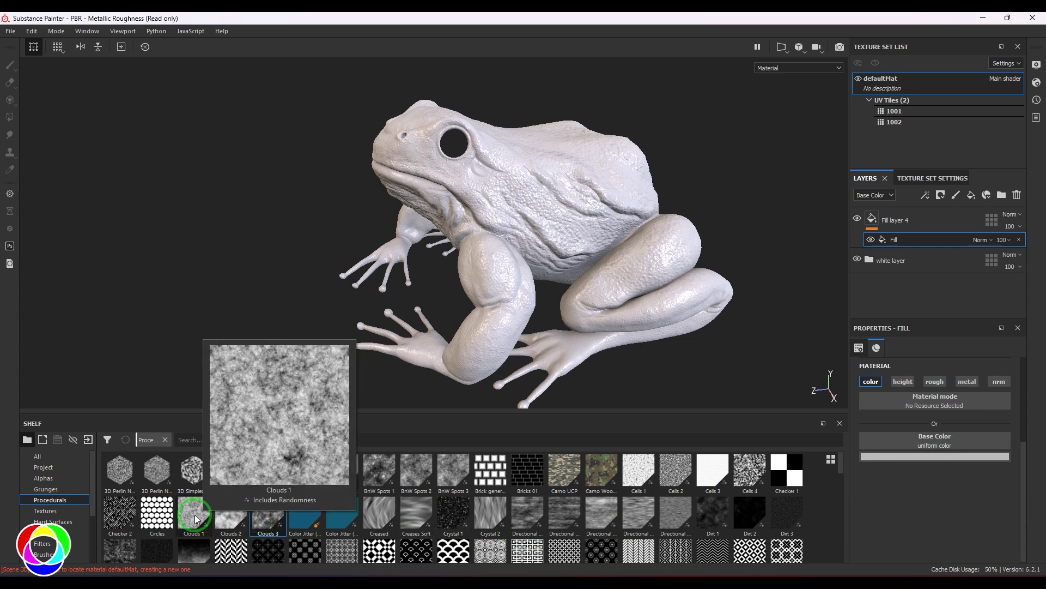
left_click_drag(197, 519, 919, 436)
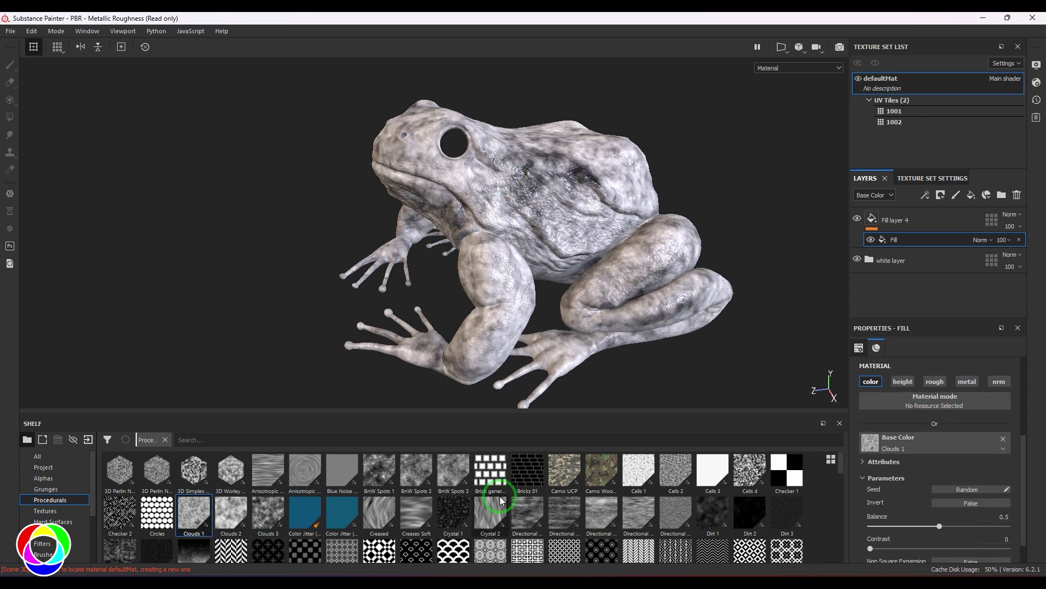
left_click_drag(265, 518, 891, 444)
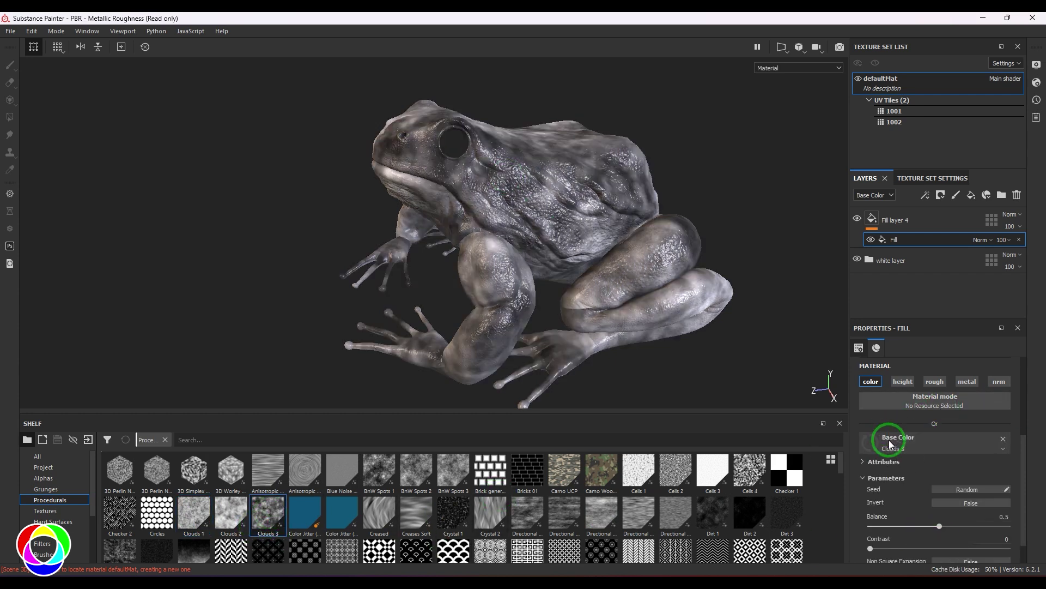
left_click_drag(196, 515, 927, 443)
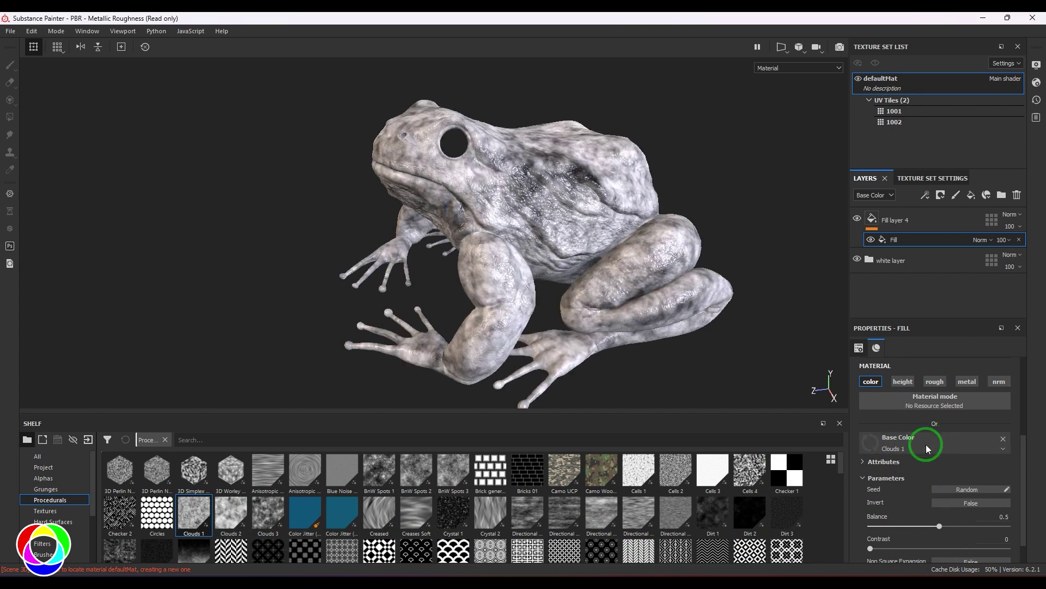
Set the Clouds 1 fill's UV scale to 3 and its projection to Tri-planar projection
scroll(924, 449, "up", 3)
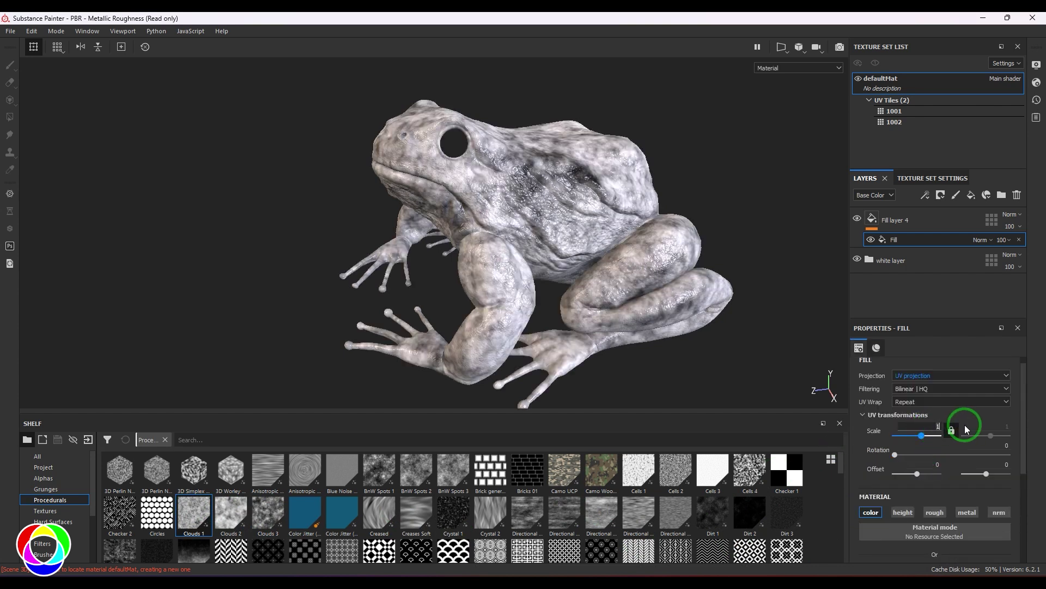
key("BackSpace")
type("3")
key("Return")
left_click(931, 376)
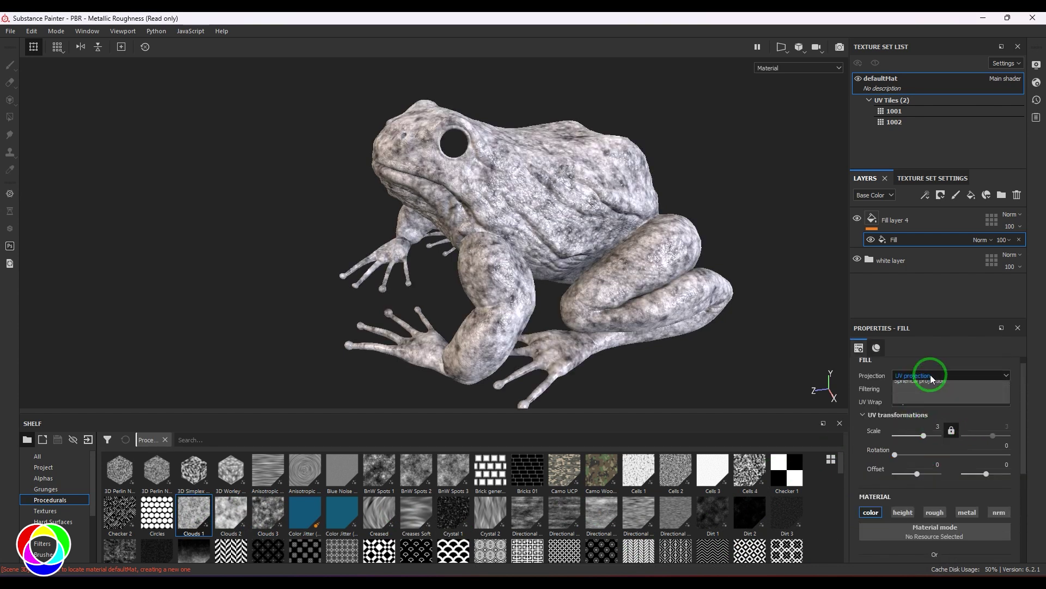
left_click(926, 391)
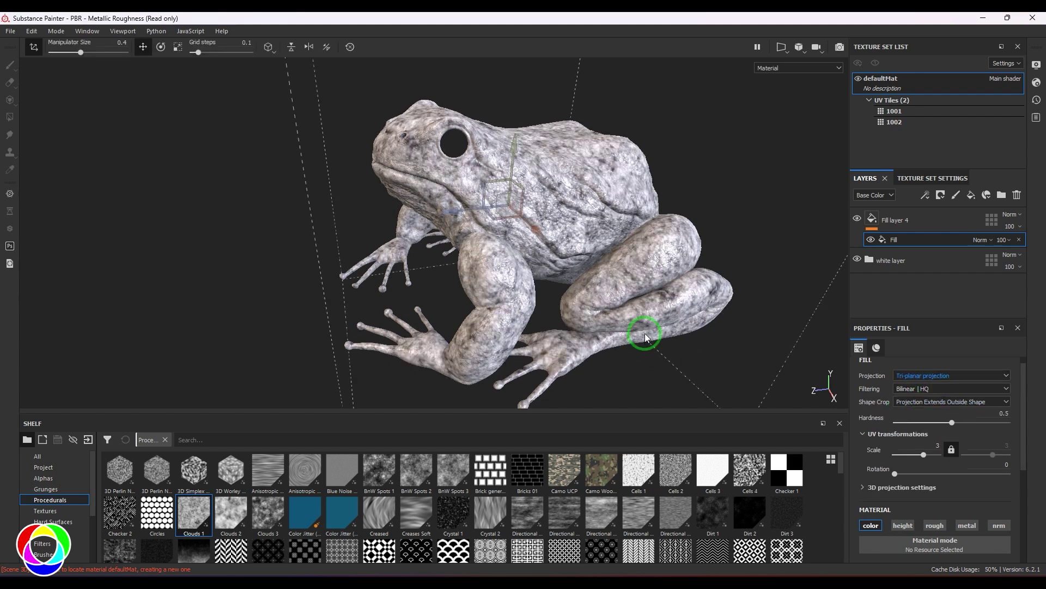
left_click_drag(662, 250, 626, 281, "alt")
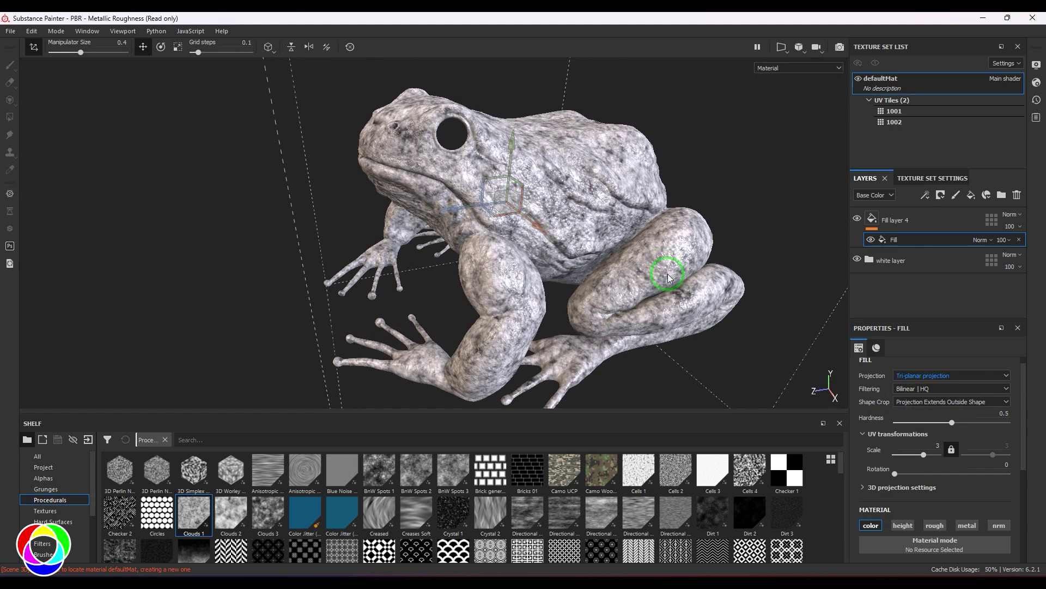
Add a Gradient filter above the Fill effect in Fill layer 4 and set its Color Quantity to 2
left_click(927, 195)
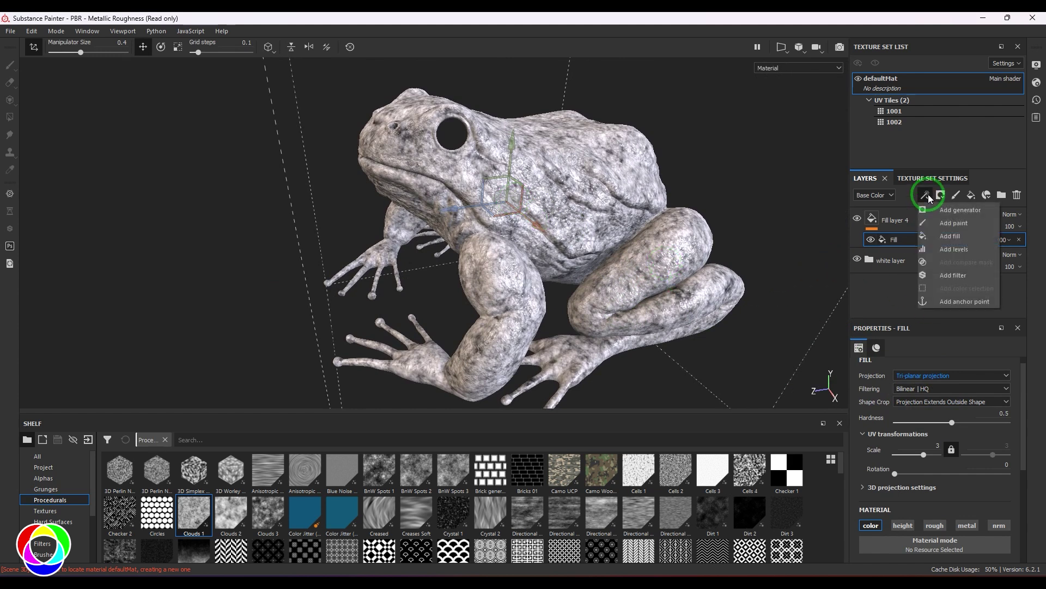
left_click(972, 275)
left_click(965, 375)
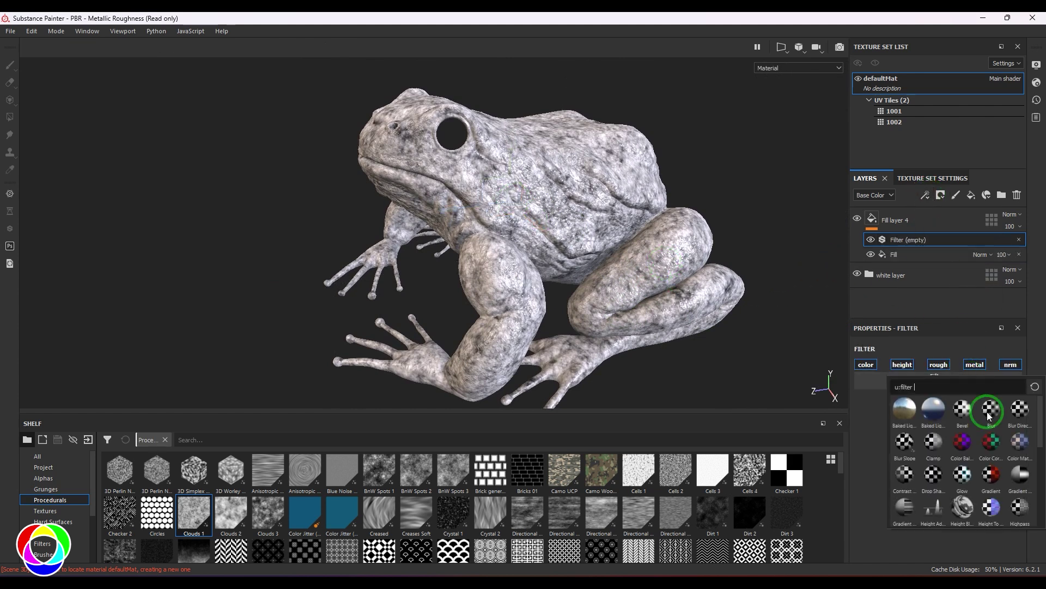
left_click(994, 476)
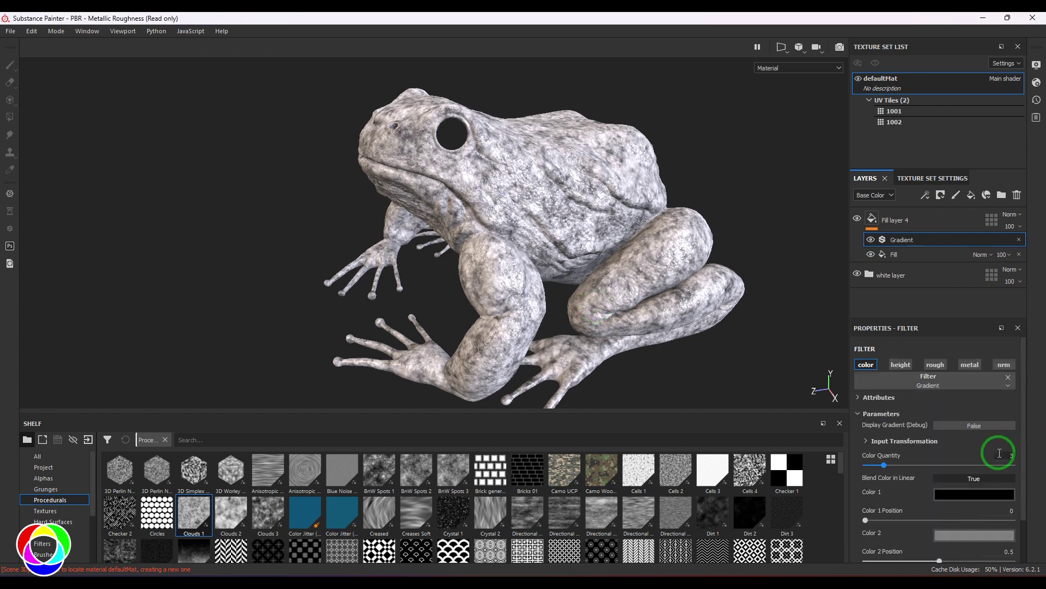
type("2")
key("Return")
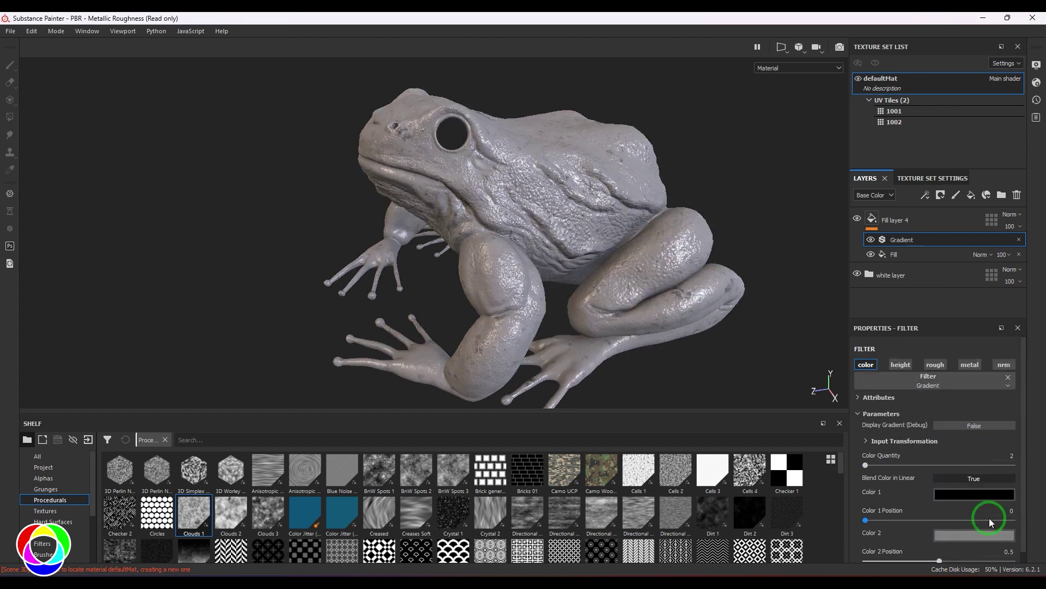
Set Color 2 of the Gradient filter to a medium green
left_click(966, 534)
left_click(934, 463)
left_click_drag(989, 506, 987, 488)
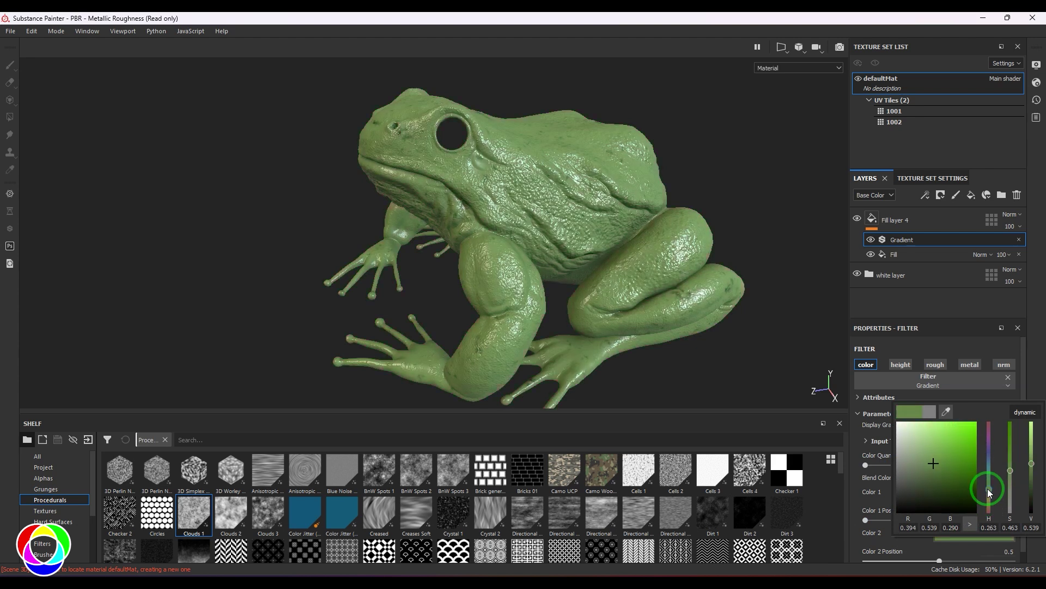
left_click(943, 479)
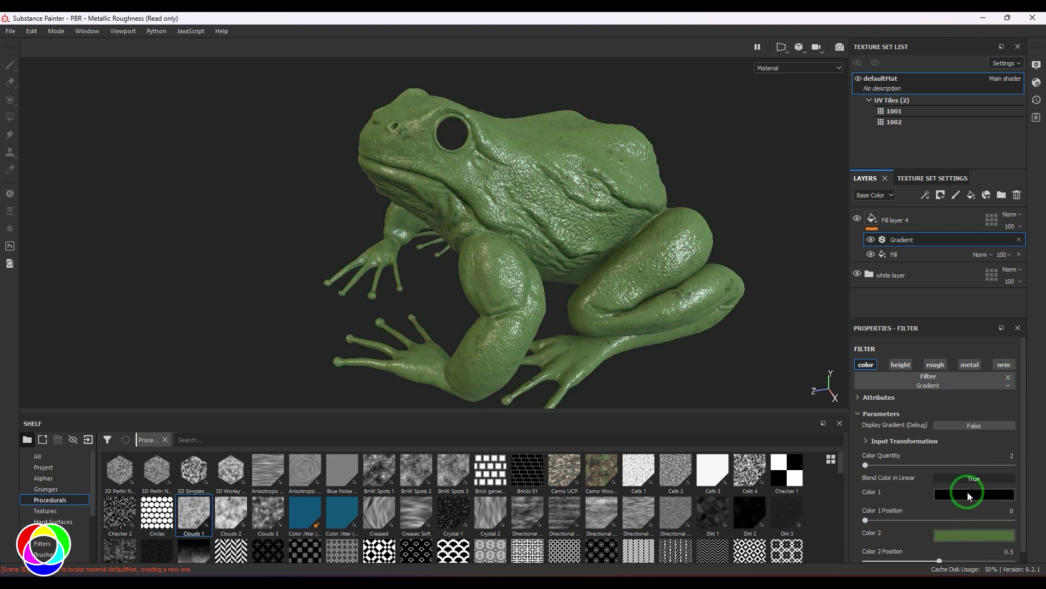
Set Color 1 of the Gradient filter to a dark green
left_click(968, 493)
left_click(928, 430)
mouse_move(989, 455)
left_mouse_down()
mouse_move(989, 445)
mouse_move(943, 432)
mouse_move(950, 447)
left_mouse_up()
left_click(938, 424)
left_click(991, 447)
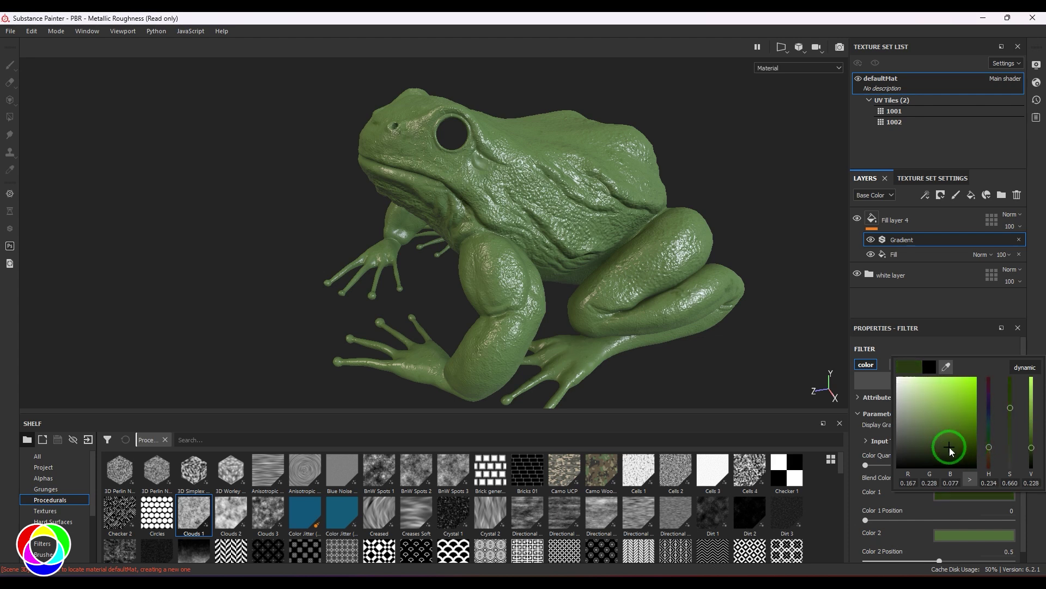
left_click(1039, 326)
Set the gradient's Color 1 Position to 0.55 and Color 2 Position to 1, with olive green as Color 1 and near-black as Color 2
scroll(876, 525, "down", 1)
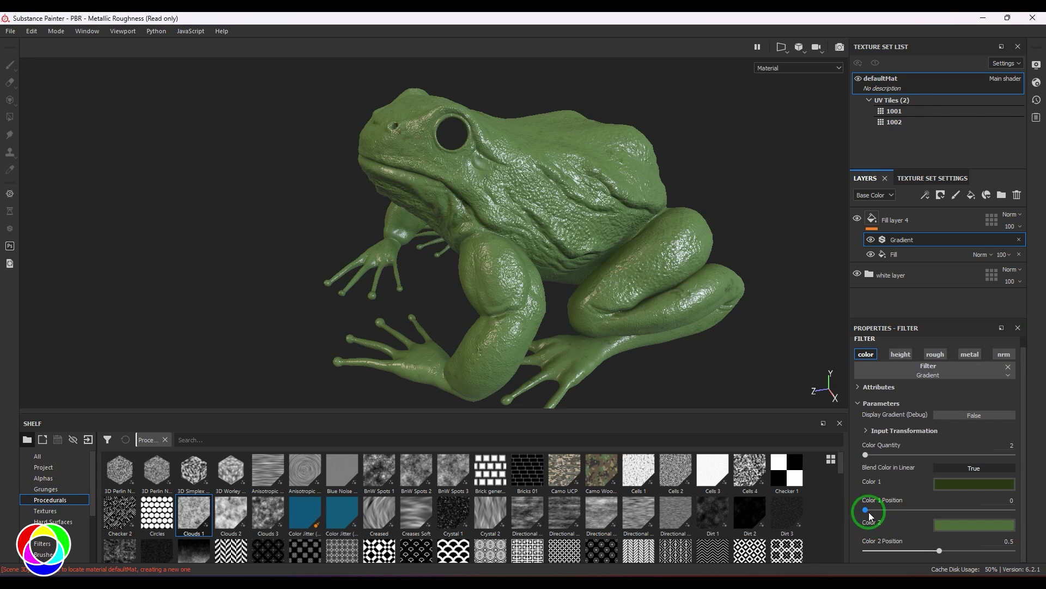
left_click_drag(867, 509, 894, 506)
left_click_drag(944, 549, 996, 553)
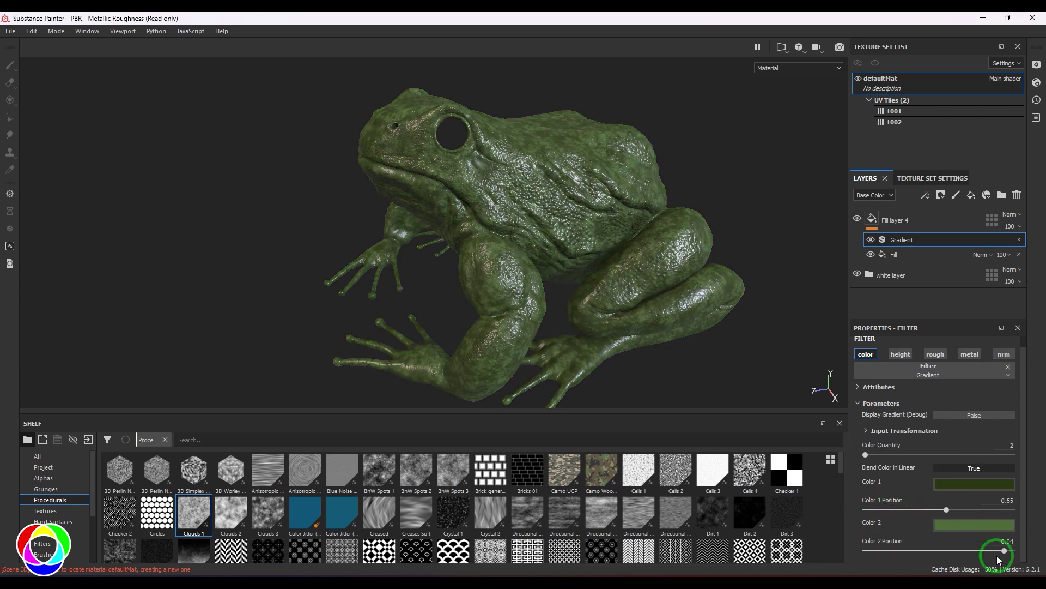
left_click(965, 524)
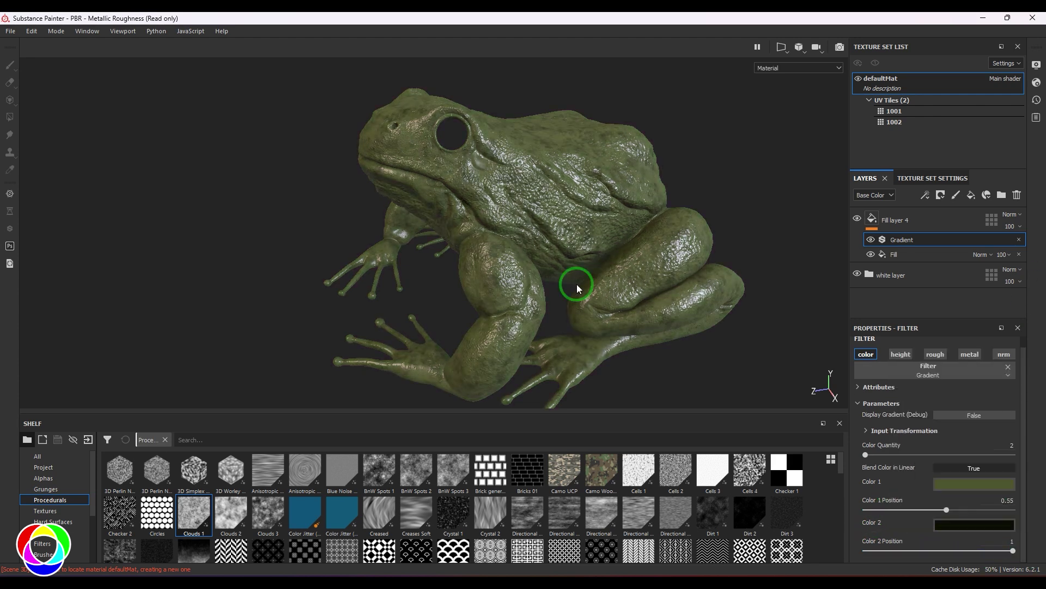
left_click_drag(577, 287, 726, 320, "alt")
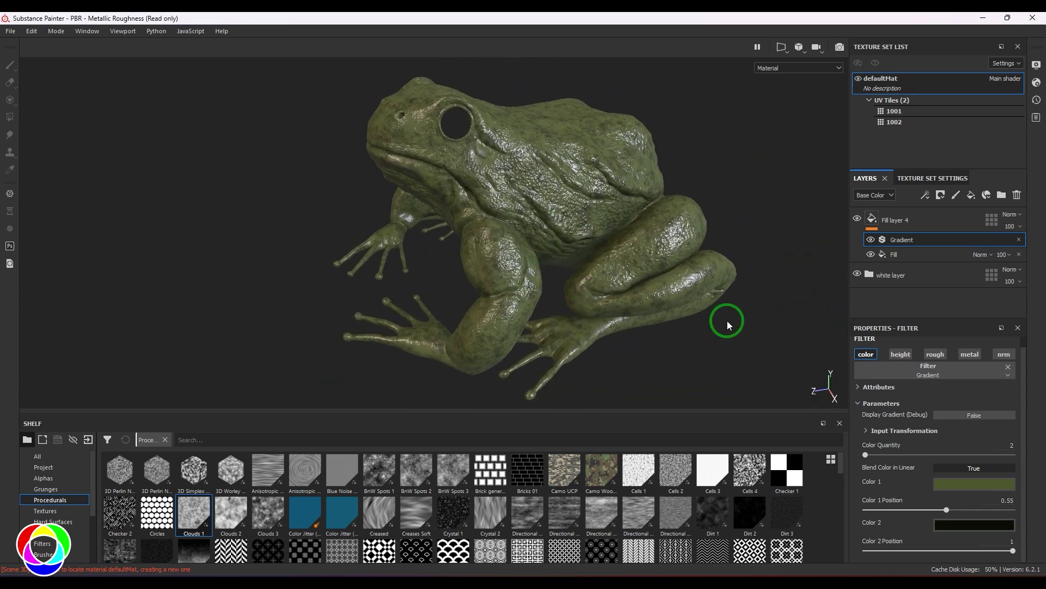
Add a fill layer above Fill layer 4 with only color and roughness active, and set its roughness to about 0.53
left_click(927, 224)
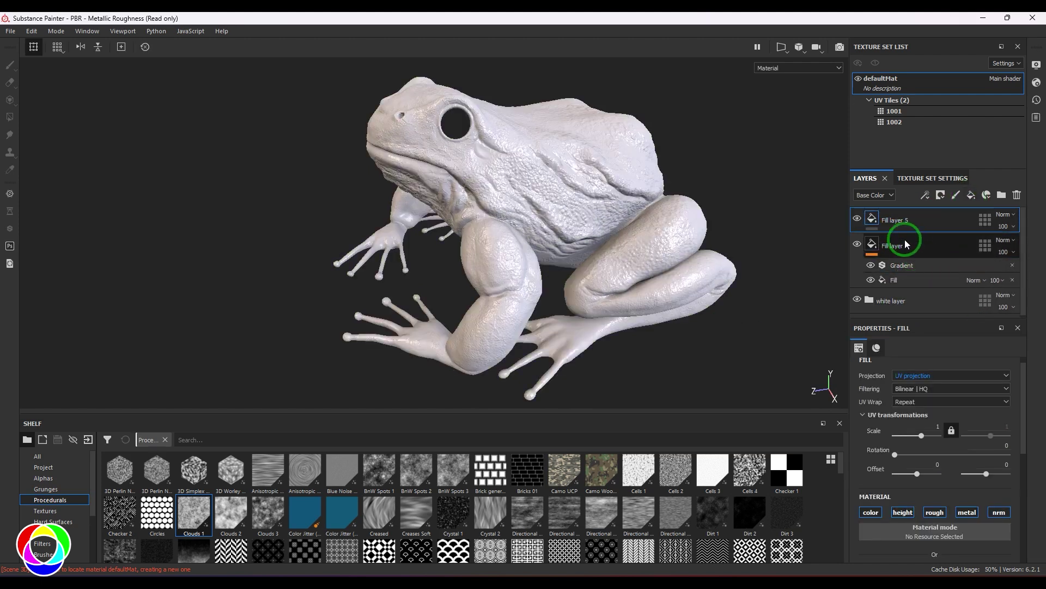
left_click(903, 512)
left_click(935, 512)
left_click(966, 512)
left_click(998, 513)
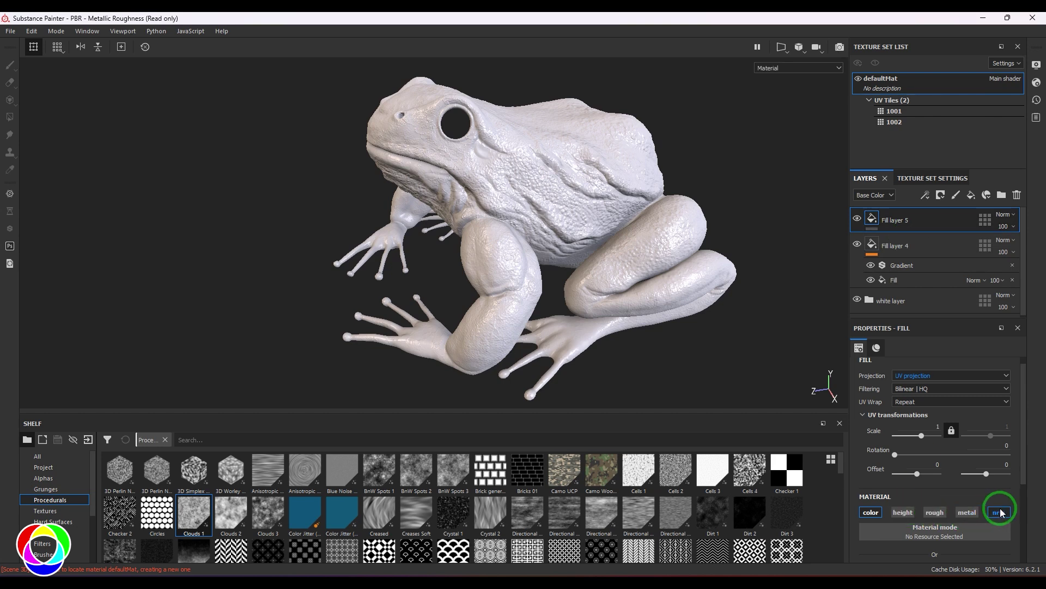
left_click(935, 512)
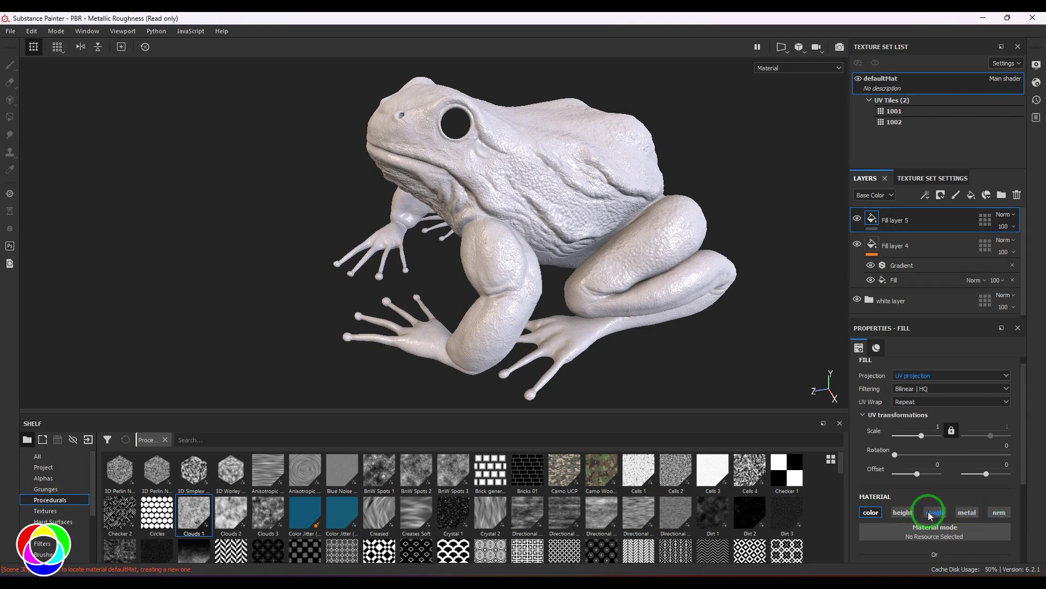
scroll(932, 509, "down", 3)
left_click_drag(943, 541, 934, 542)
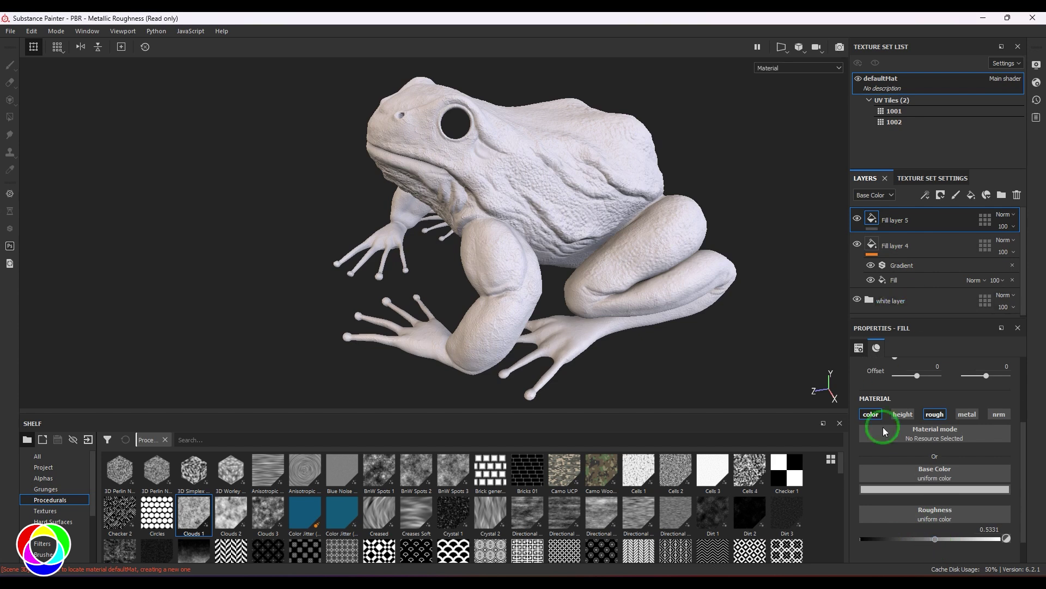
Set Fill layer 5's base color to a muted olive green
left_click(909, 486)
left_click(916, 397)
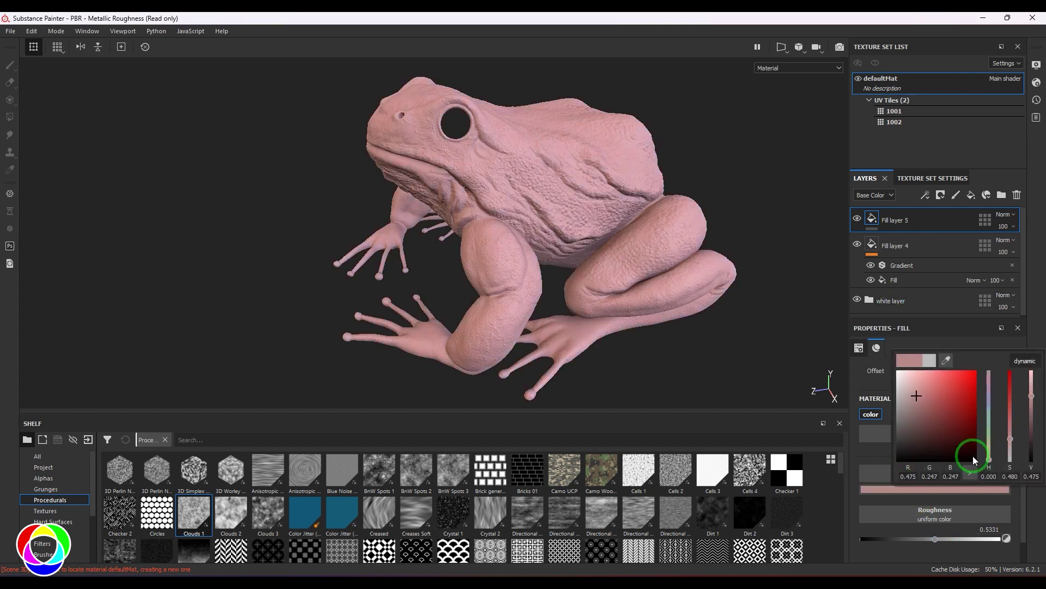
left_click_drag(988, 459, 989, 452)
left_click_drag(928, 406, 921, 388)
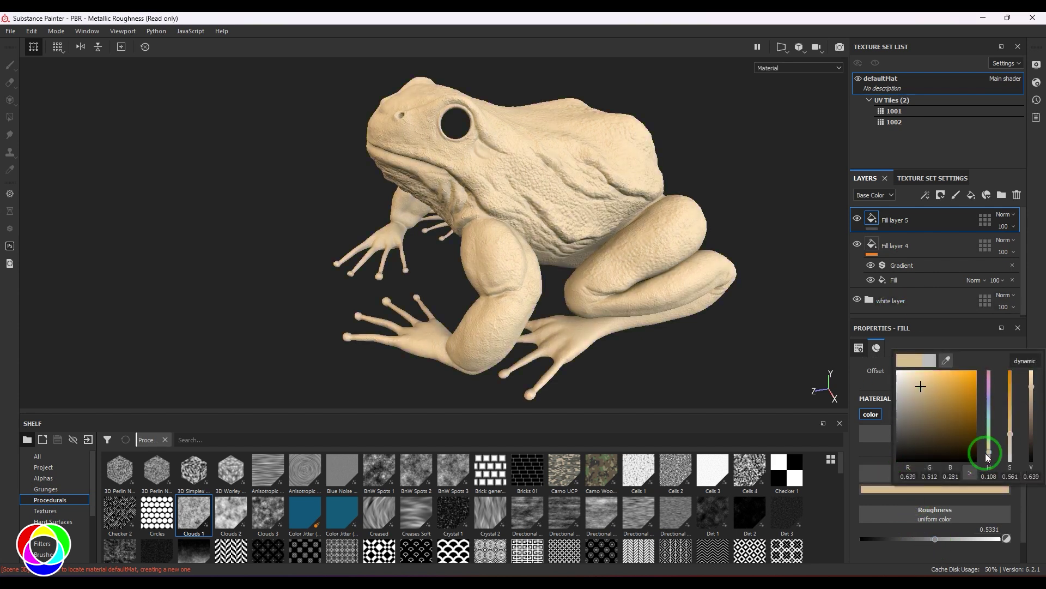
left_click_drag(985, 453, 990, 443)
left_click_drag(930, 402, 933, 420)
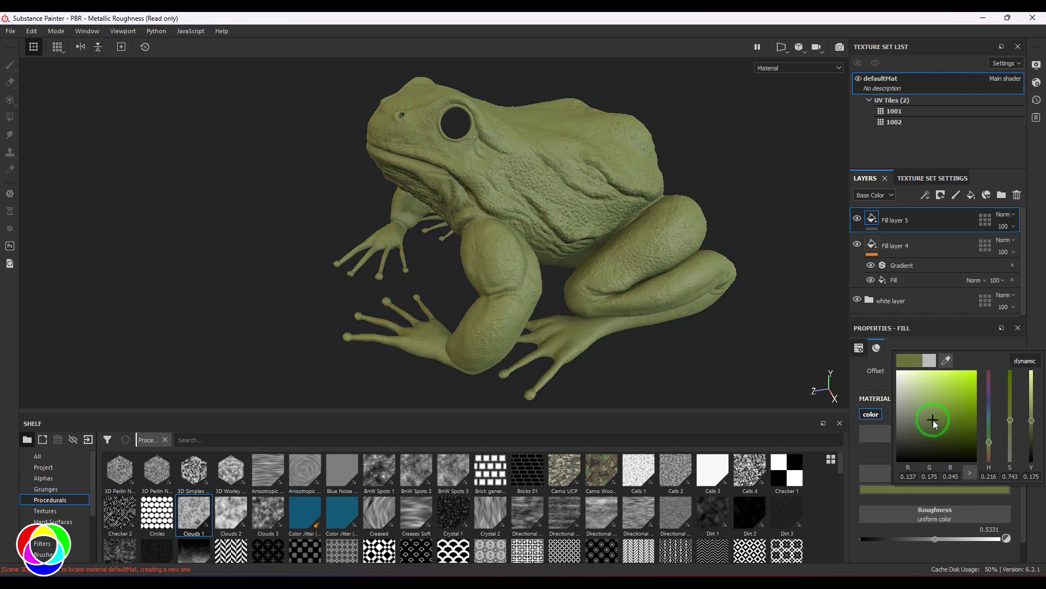
Add a black mask to Fill layer 5, apply a Curvature generator to it and check the frog's skin up close
left_click(940, 195)
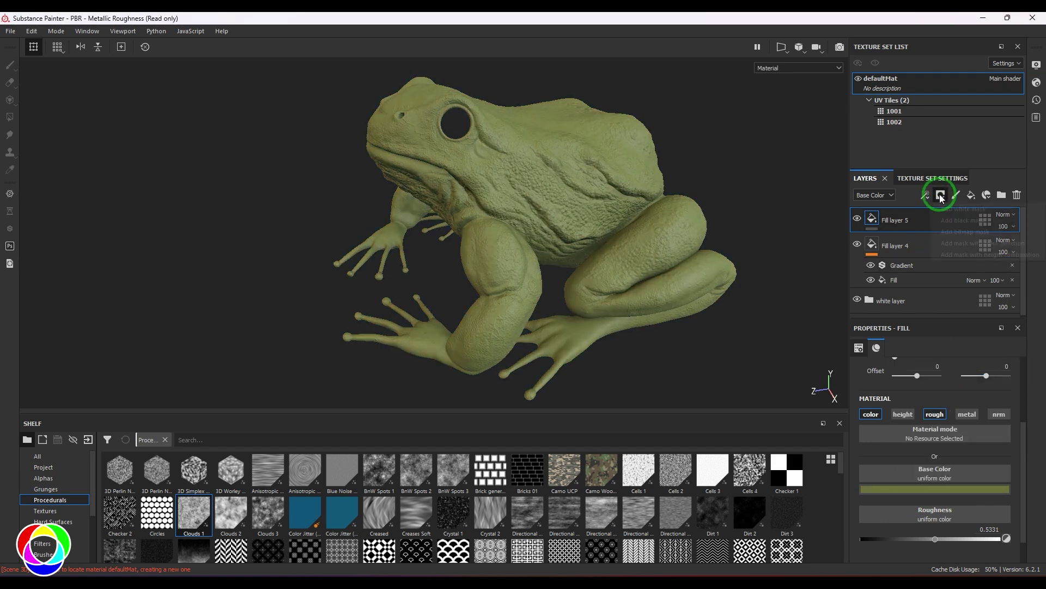
left_click(943, 220)
left_click(926, 195)
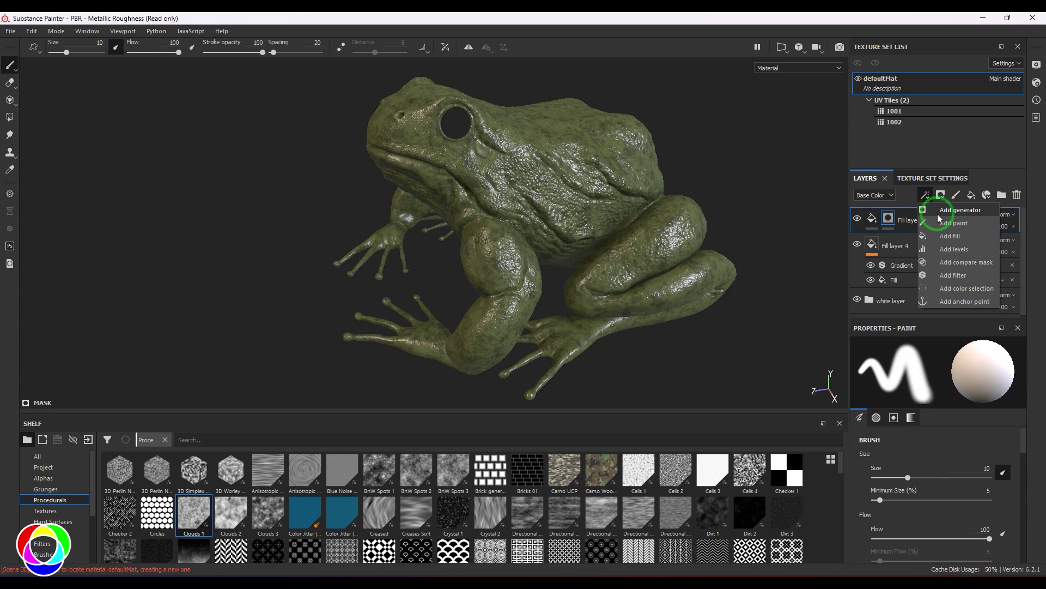
left_click(938, 214)
left_click(939, 363)
left_click(1017, 410)
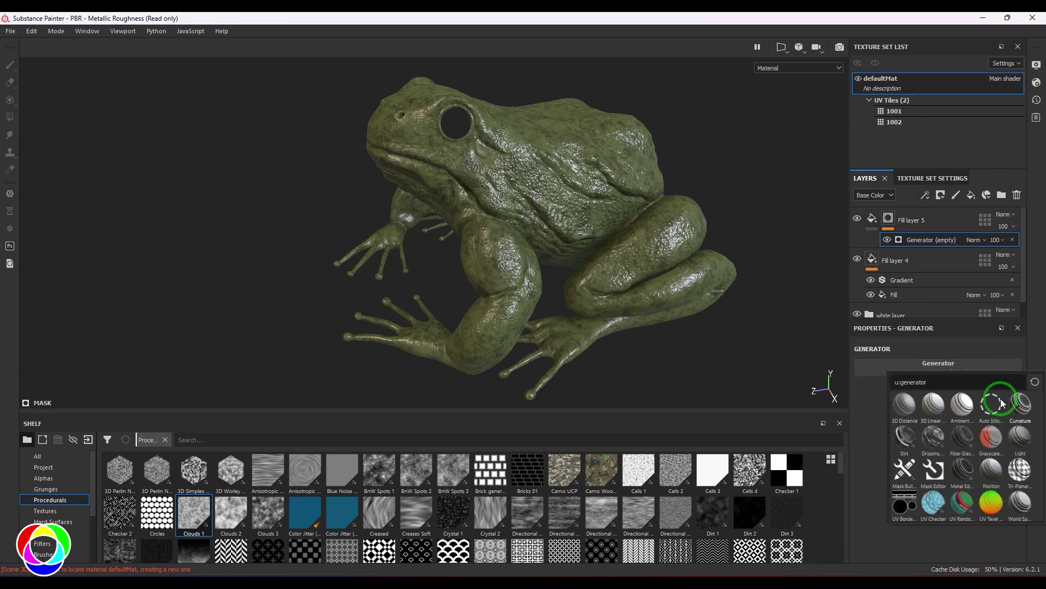
left_click_drag(652, 233, 563, 236, "alt")
right_click_drag(563, 236, 827, 299, "alt")
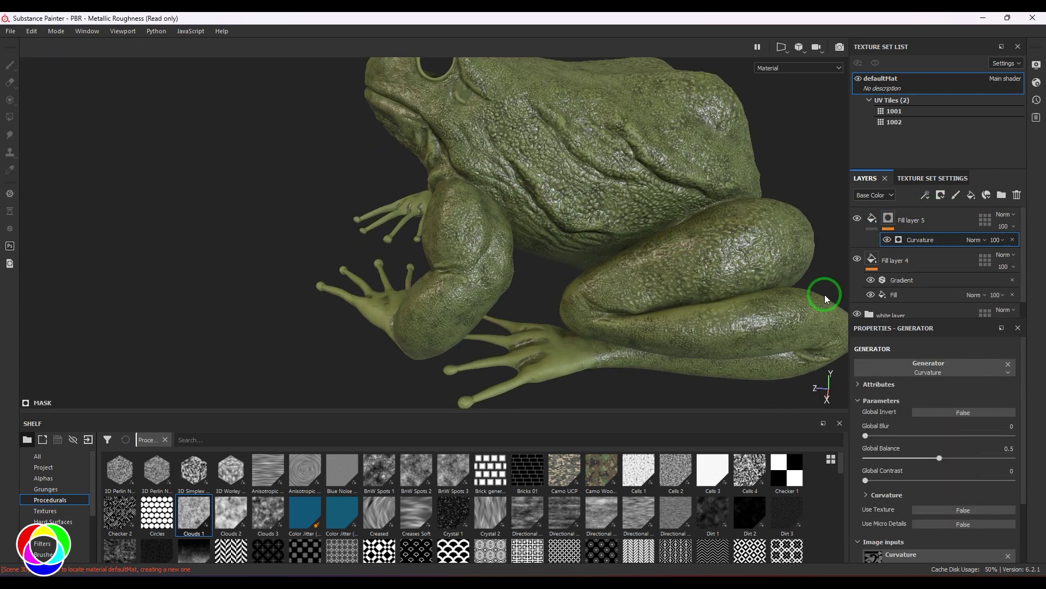
Set the Global Blur of Fill layer 5's Curvature generator to 0.3
middle_click_drag(568, 225, 568, 301, "alt")
left_click_drag(567, 301, 487, 247, "alt")
mouse_move(626, 275)
right_mouse_down("shift")
mouse_move(608, 264)
mouse_move(603, 273)
mouse_move(626, 275)
right_mouse_up("shift")
right_click_drag(706, 280, 451, 236, "alt")
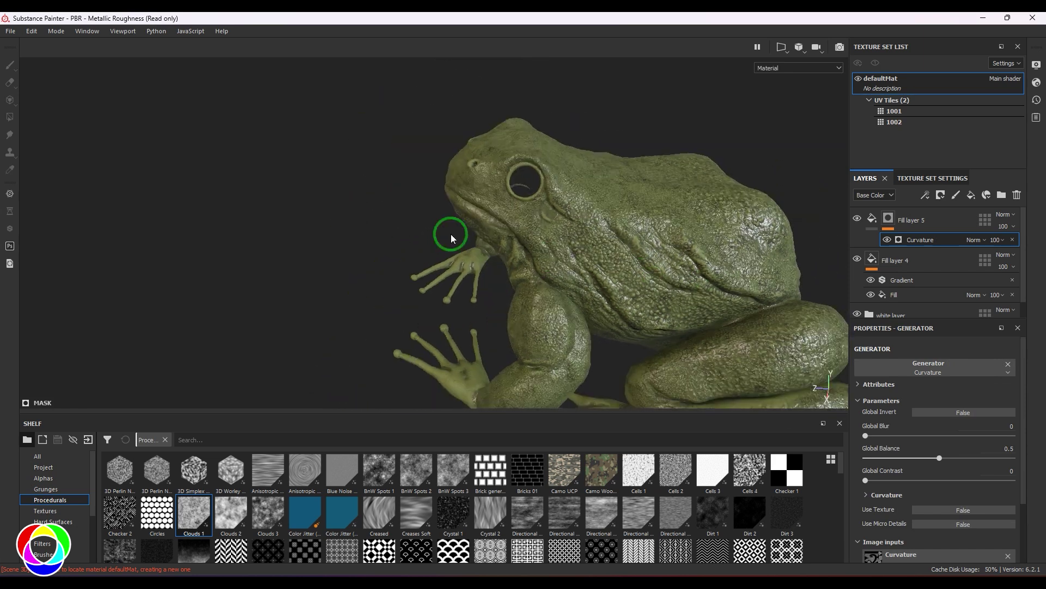
middle_click_drag(451, 236, 374, 154, "alt")
left_click_drag(375, 154, 450, 156, "alt")
right_click_drag(451, 157, 518, 229, "alt")
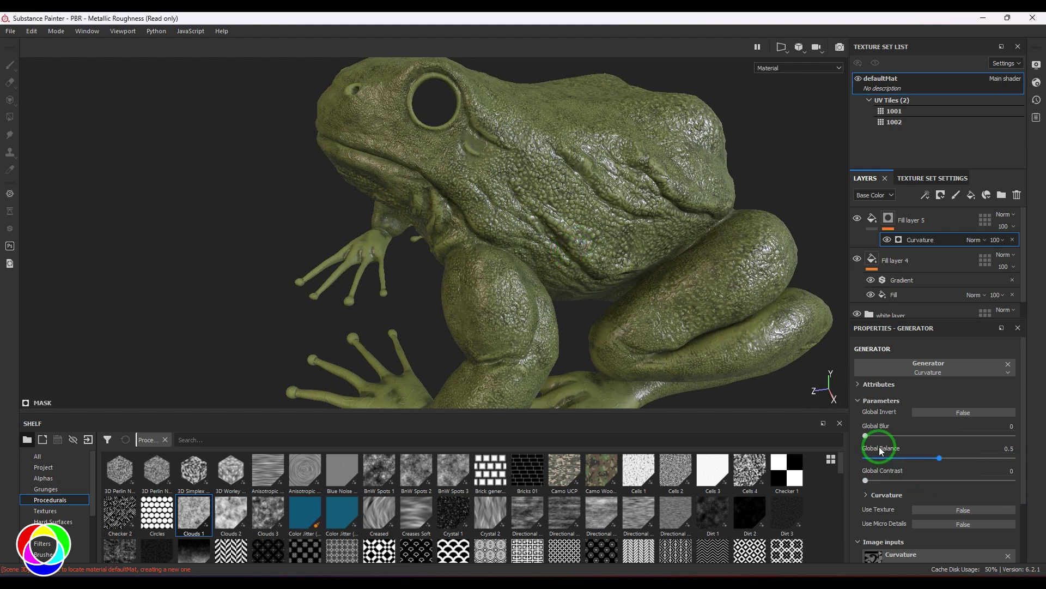
left_click(997, 427)
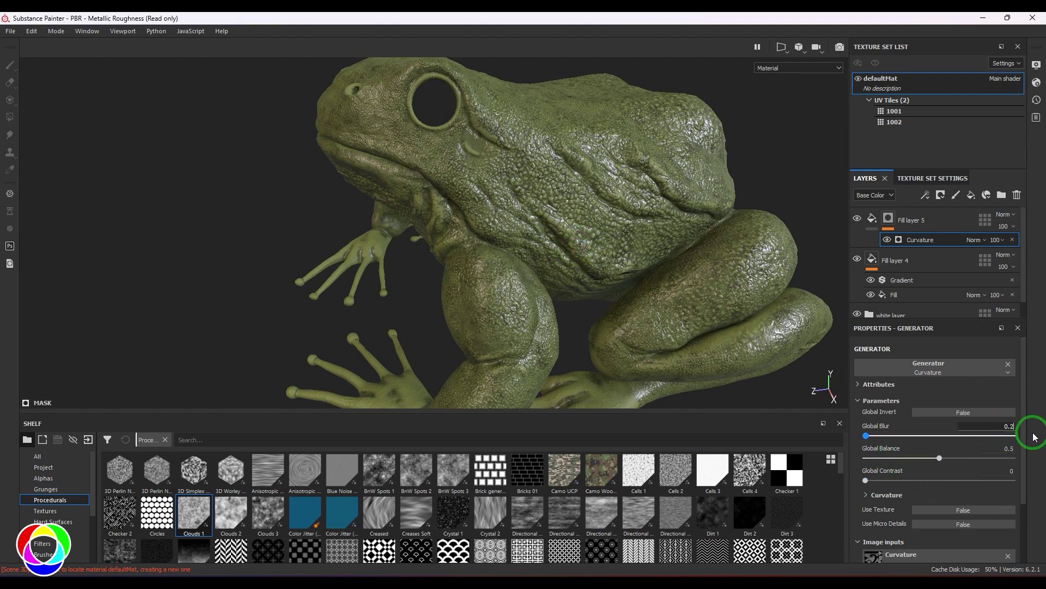
key("Return")
left_click(1010, 427)
key("BackSpace")
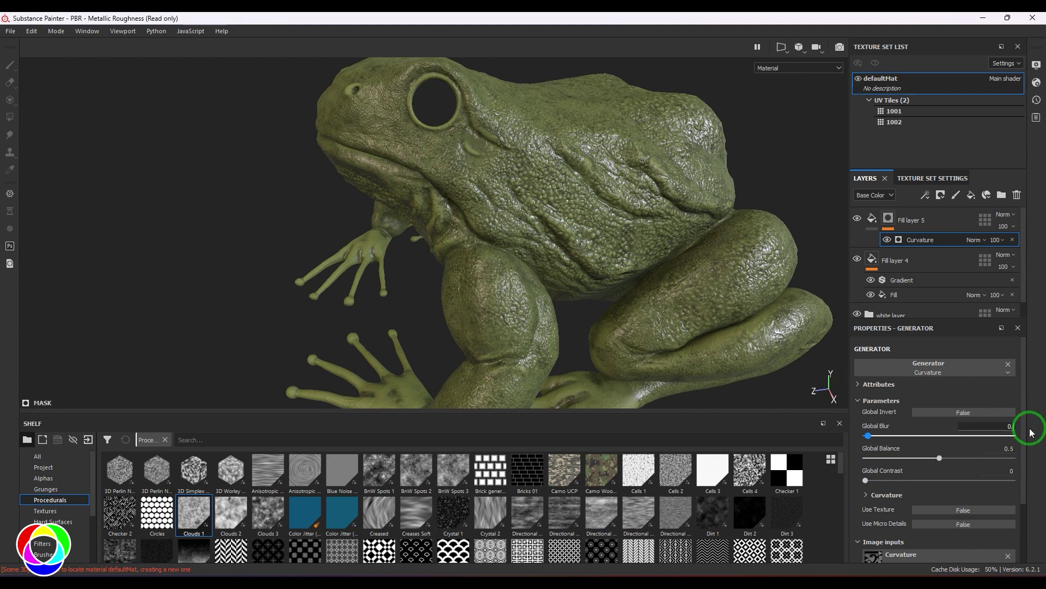
type("3")
key("Return")
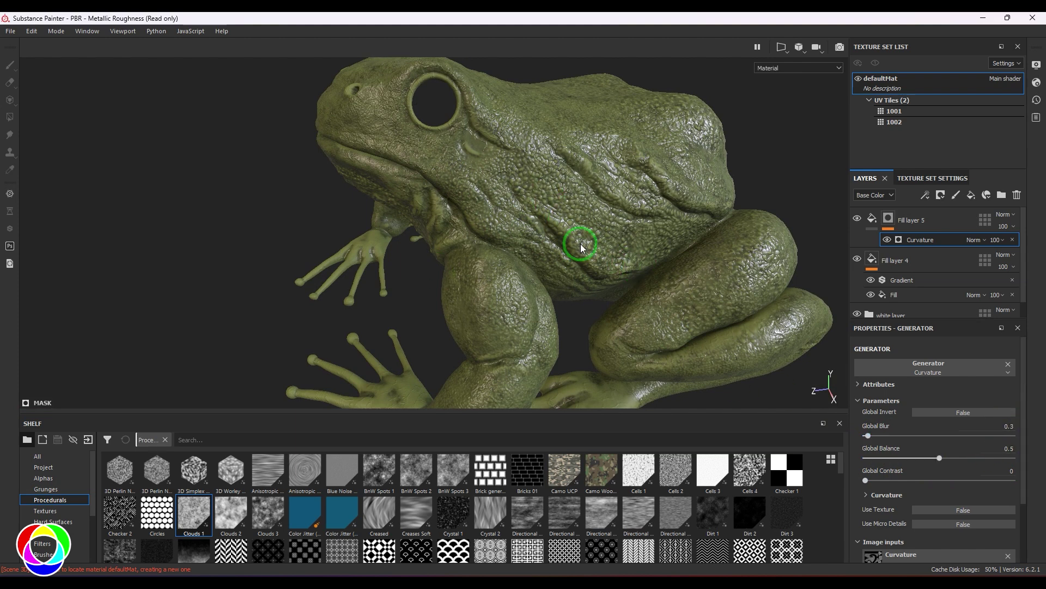
Add a fill layer above Fill layer 5 with a deep green base color and only color and roughness active
left_click_drag(451, 218, 488, 251, "alt")
mouse_move(488, 251)
right_mouse_down("shift")
mouse_move(404, 245)
mouse_move(444, 252)
mouse_move(388, 255)
right_mouse_up("shift")
left_click_drag(388, 255, 532, 276, "alt")
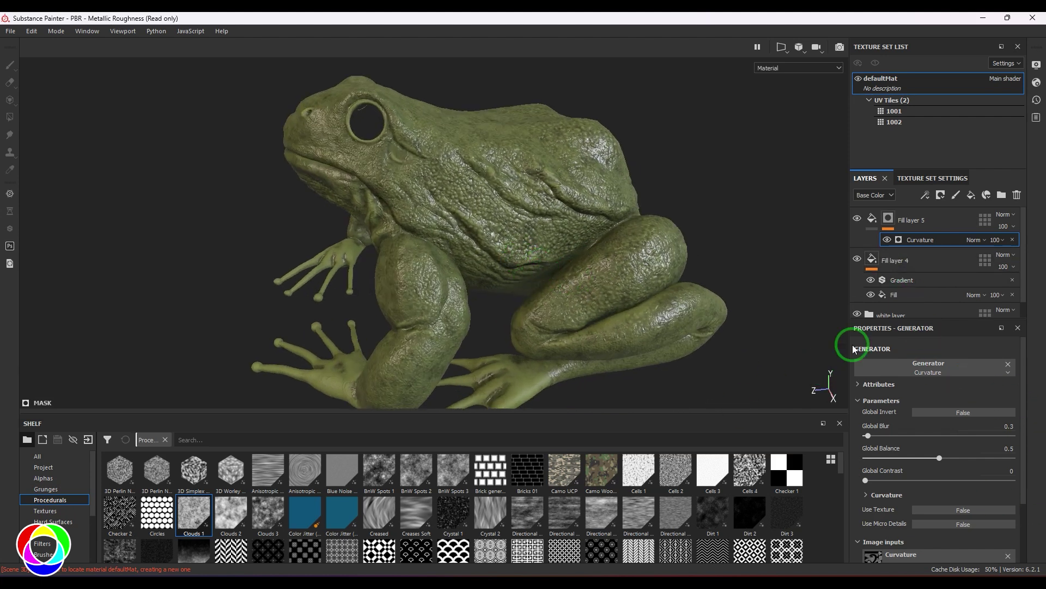
left_click(933, 221)
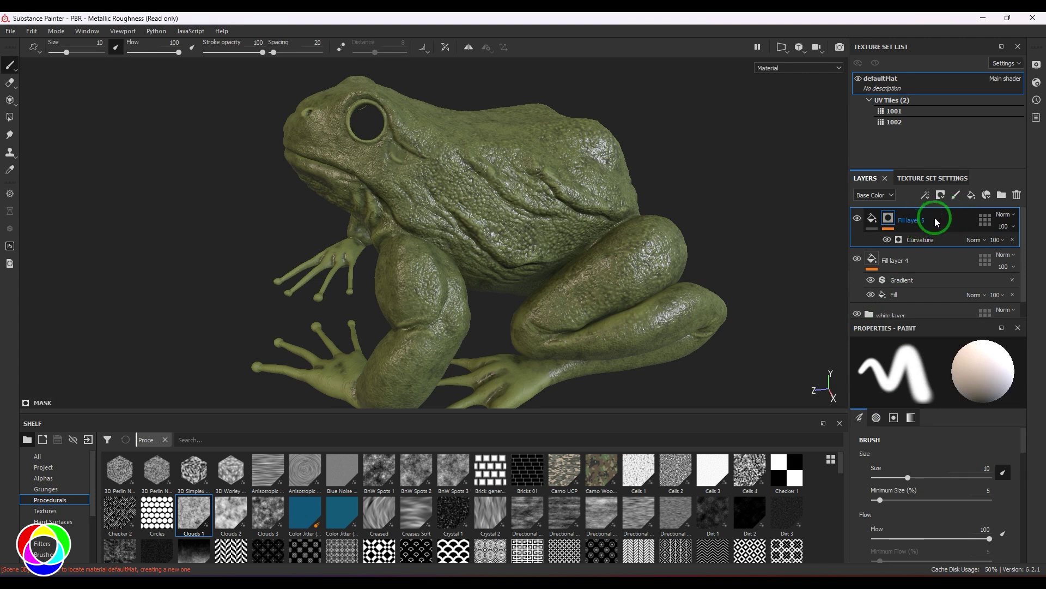
left_click(958, 198)
left_click(971, 195)
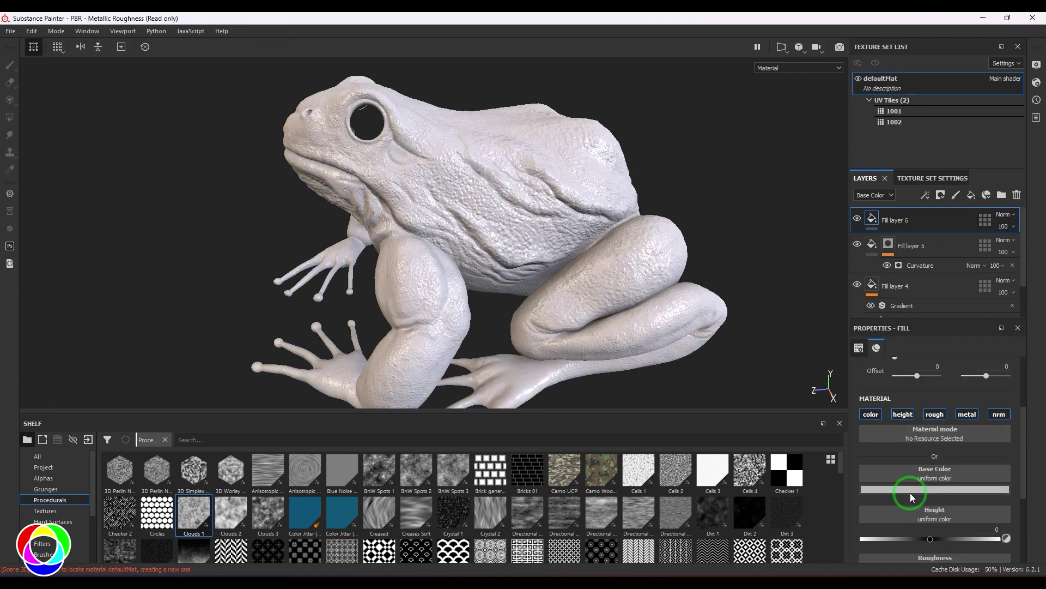
left_click(913, 490)
left_click(938, 434)
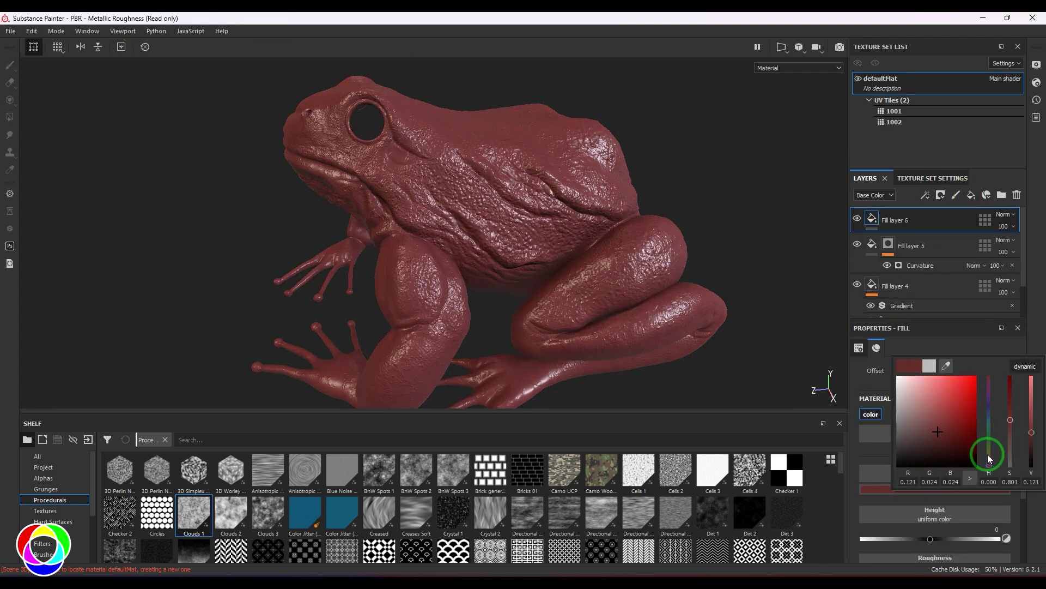
left_click_drag(991, 459, 946, 444)
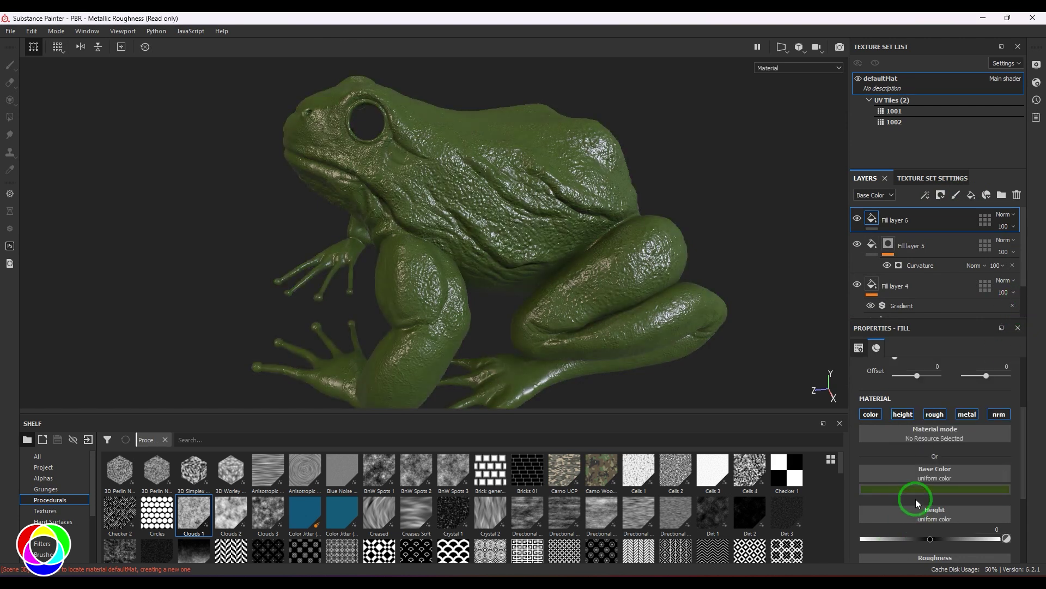
left_click(905, 415)
left_click(960, 417)
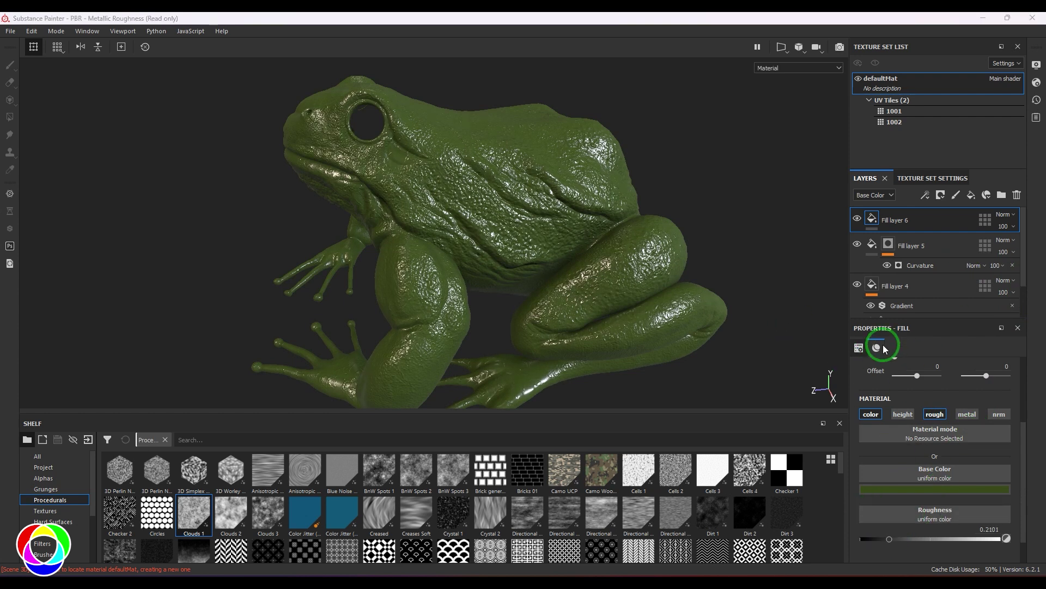
Add a black mask to Fill layer 6 and apply a Curvature generator to it
left_click(930, 222)
left_click(941, 194)
left_click(944, 219)
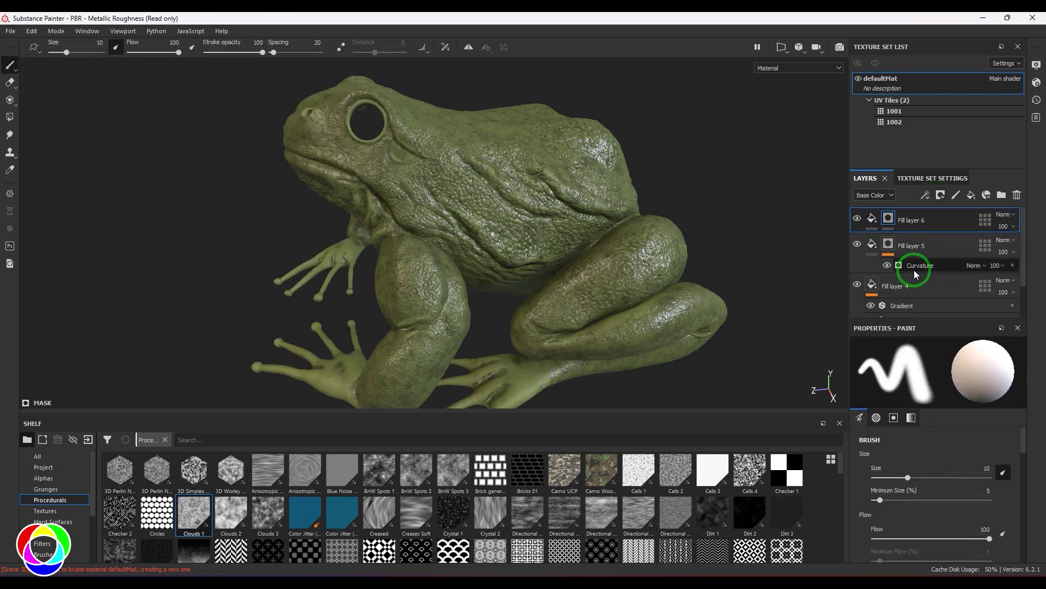
left_click(888, 218)
left_click(925, 195)
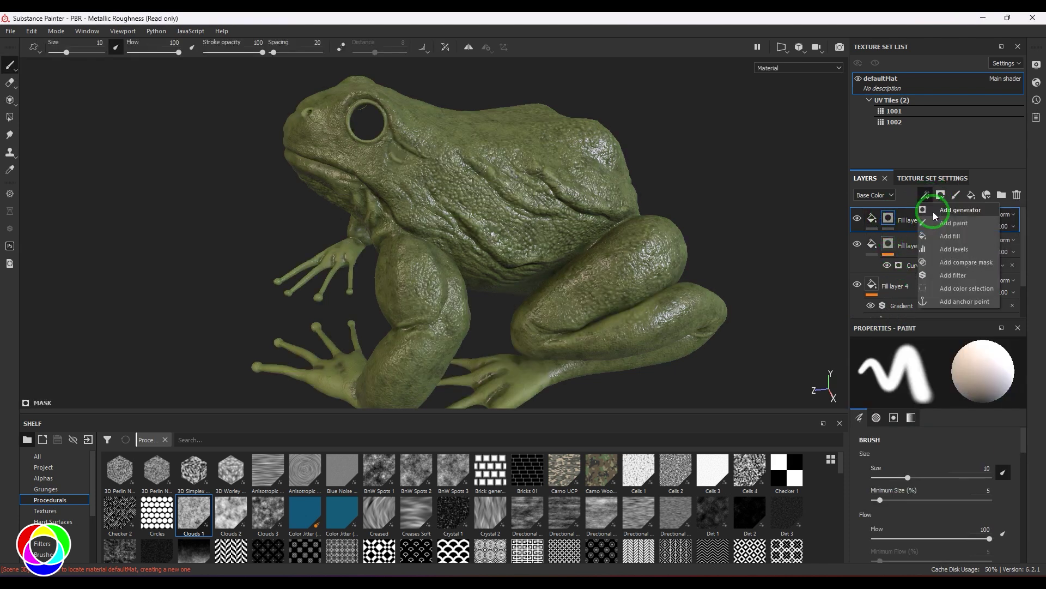
left_click(934, 216)
left_click(929, 368)
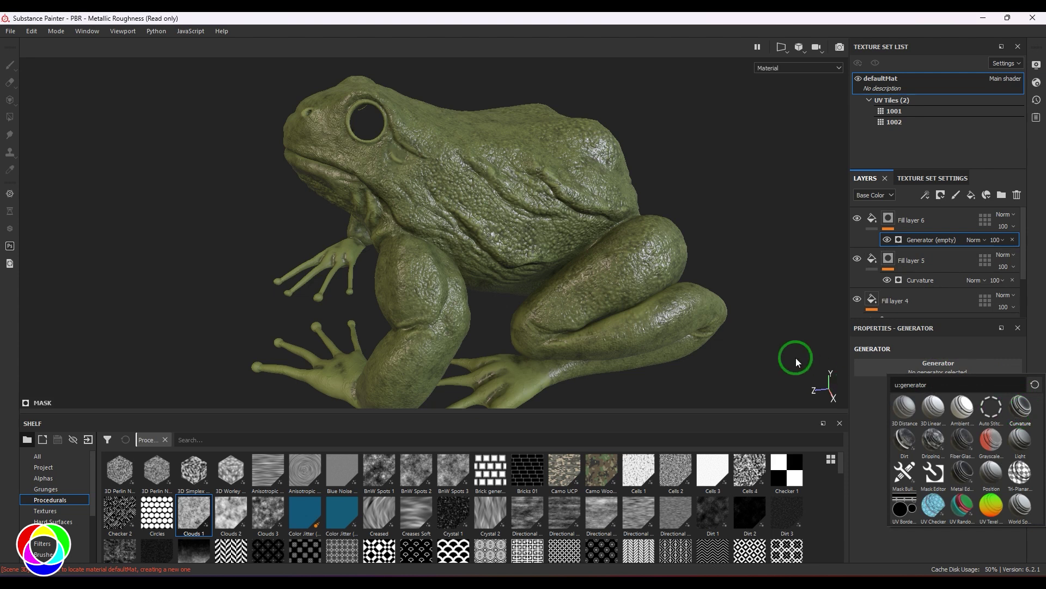
Set the curvature mode of Fill layer 6's generator to Cavities and check the skin detail up close
scroll(948, 501, "down", 3)
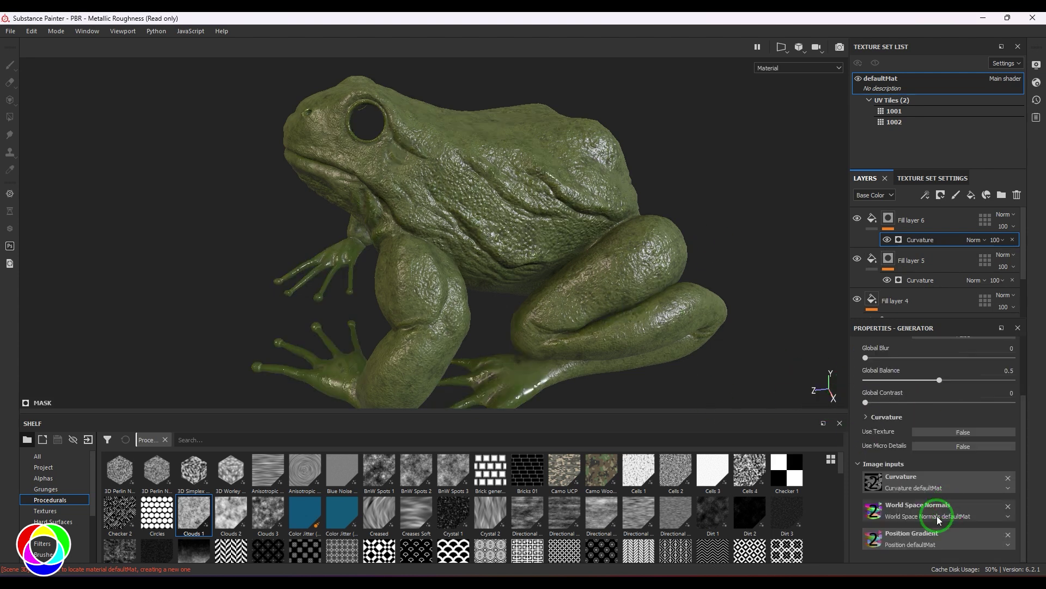
left_click(868, 417)
left_click(943, 443)
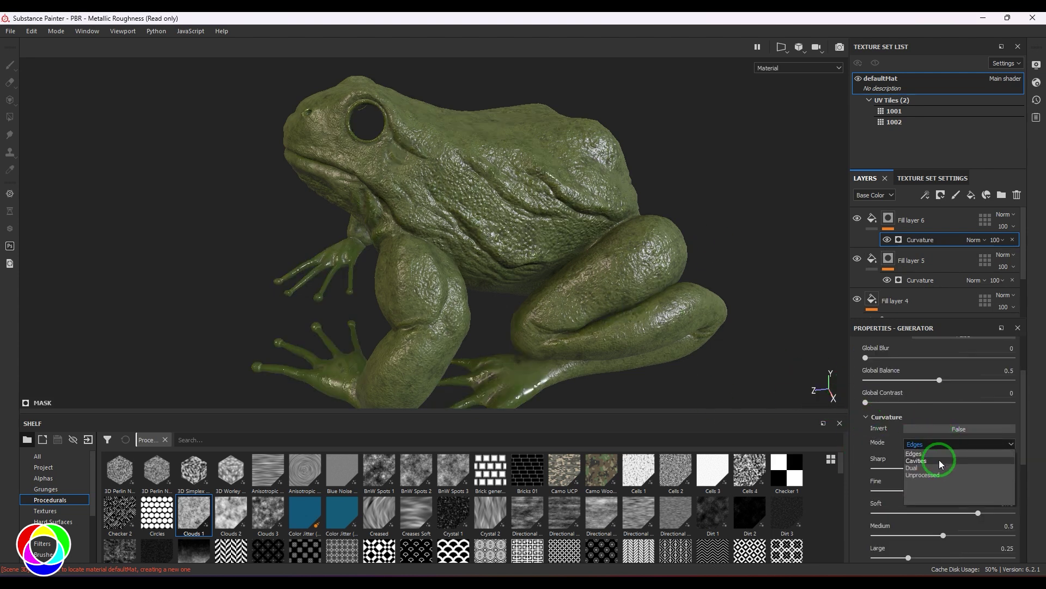
left_click(937, 461)
scroll(500, 255, "up", 5)
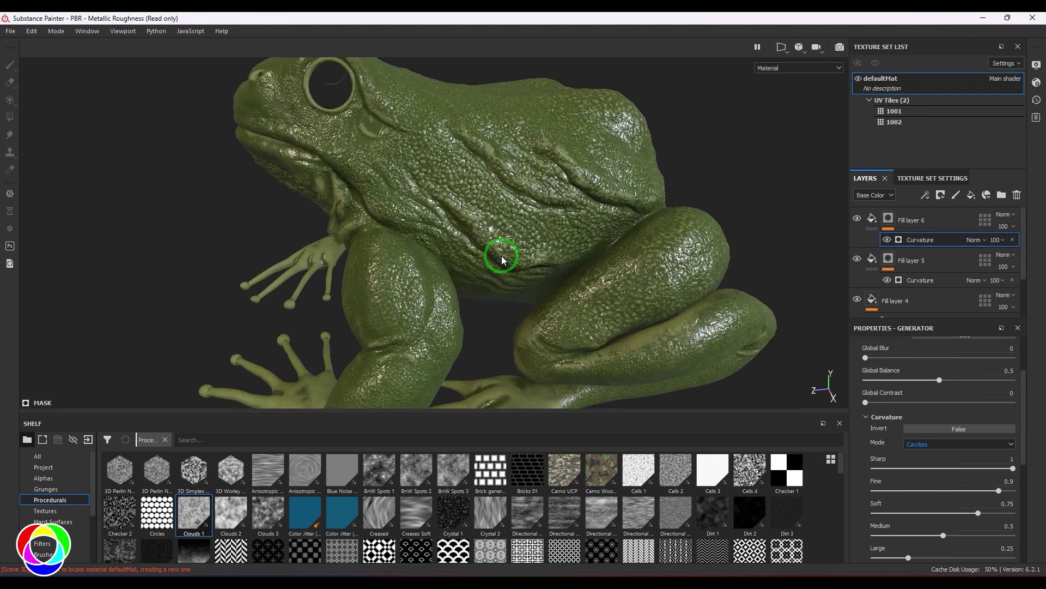
scroll(501, 240, "down", 4)
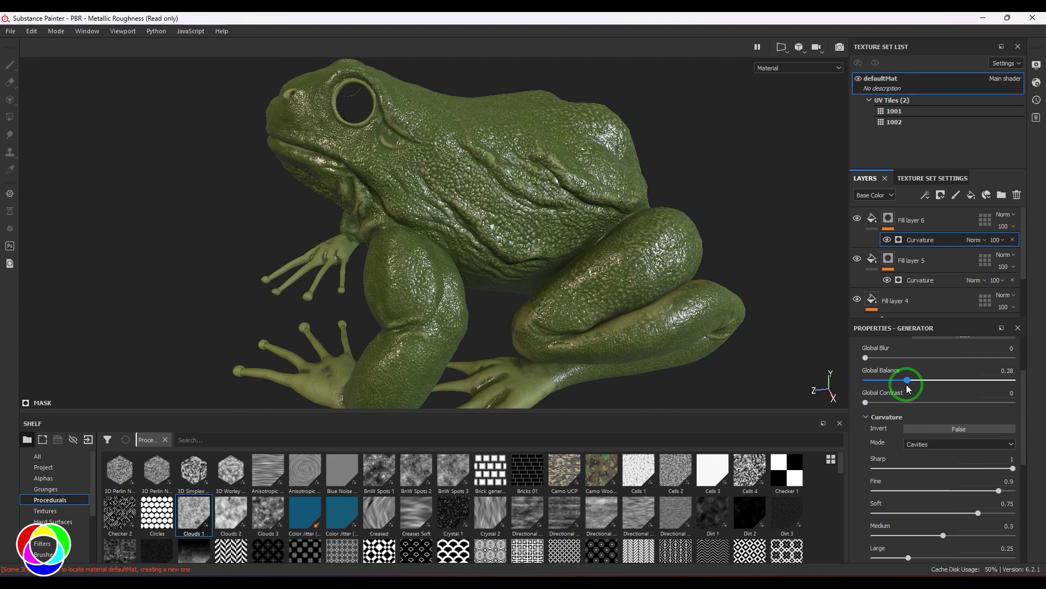
Tune Fill layer 6's Curvature generator to Global Blur 0.5, Global Balance 0.27, Sharp 1 and Fine 0.96
mouse_move(907, 384)
left_mouse_down()
mouse_move(873, 382)
mouse_move(867, 364)
left_mouse_up()
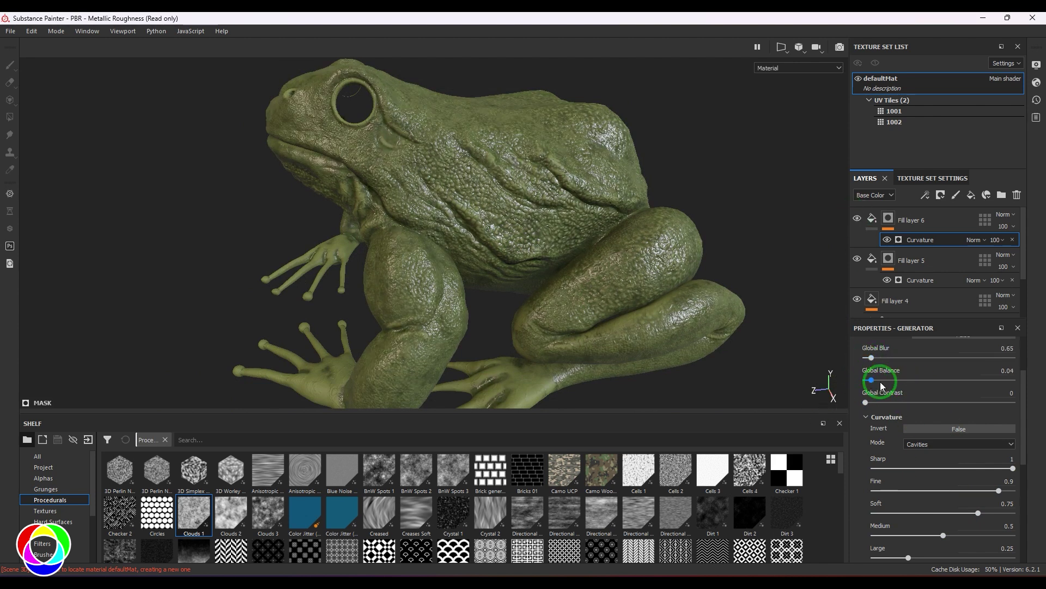
scroll(889, 436, "down", 3)
mouse_move(1012, 370)
left_mouse_down()
mouse_move(845, 368)
mouse_move(1026, 374)
left_mouse_up()
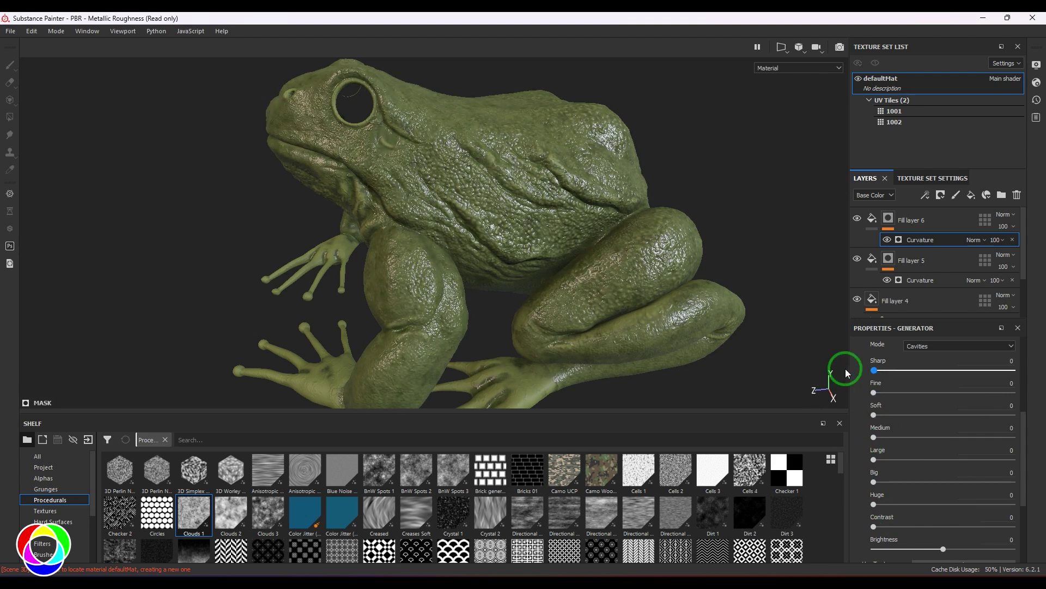
left_click(872, 219)
left_click(937, 488)
left_click(920, 239)
scroll(923, 372, "up", 3)
left_click_drag(921, 380, 867, 358)
Set Fill layer 6's base color to a dark green of R 0.032, G 0.073, B 0.006 and reopen its Curvature generator
left_click(872, 218)
left_click(938, 488)
left_click(988, 443)
left_click(937, 450)
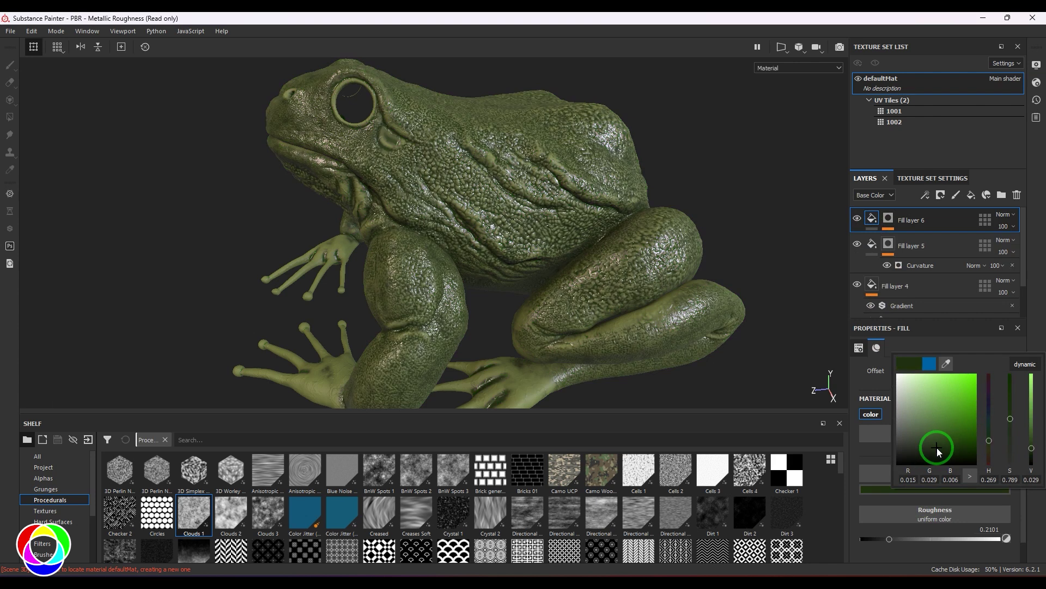
left_click(950, 437)
left_click(889, 218)
left_click(920, 239)
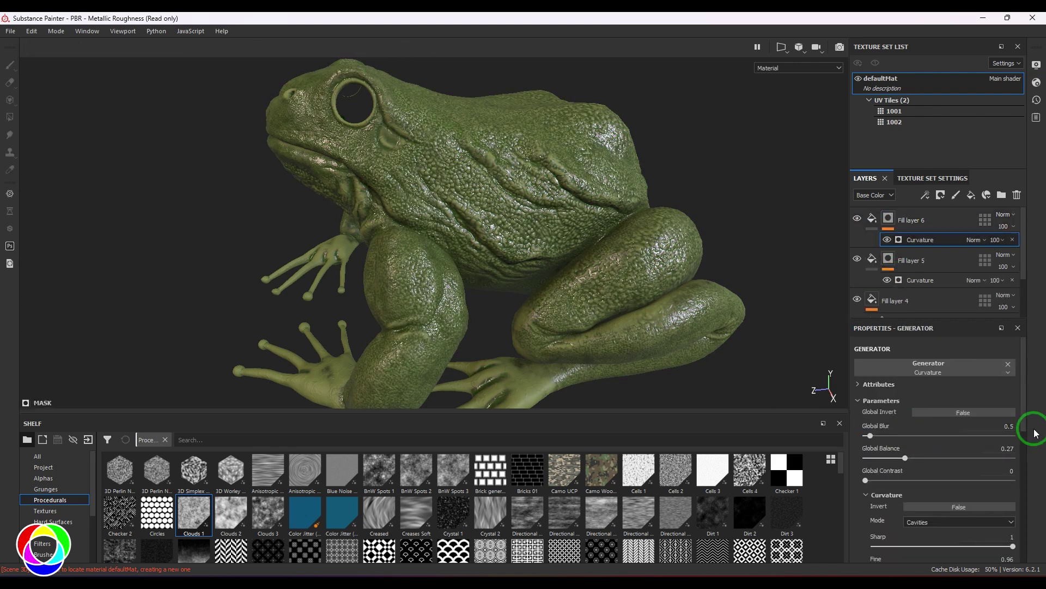
Darken Fill layer 6's base color to R 0.010, G 0.022, B 0.003
left_click_drag(655, 307, 681, 234, "alt")
left_click(870, 221)
left_click(935, 489)
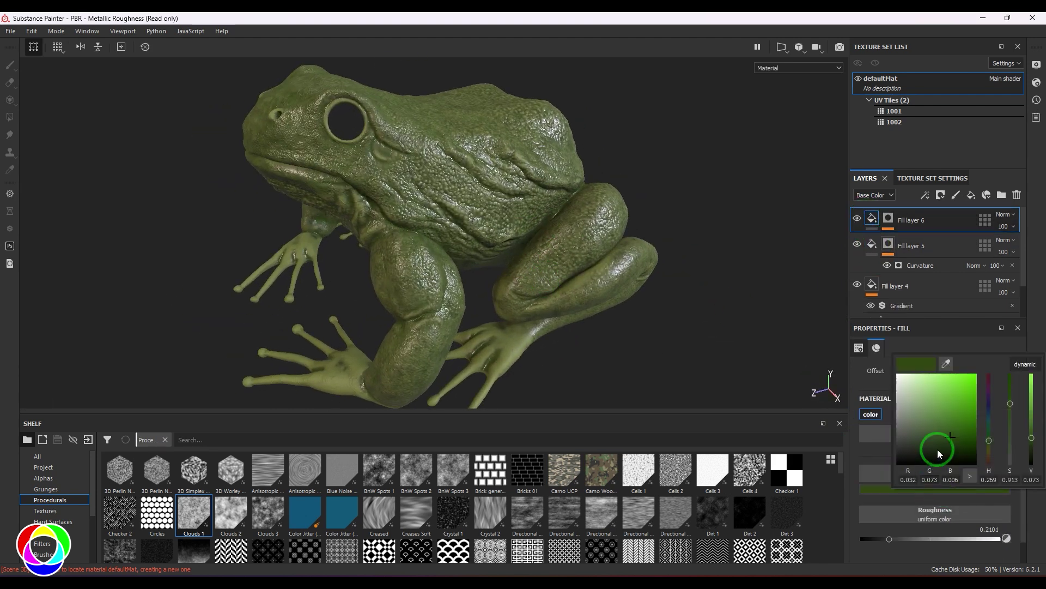
left_click(946, 450)
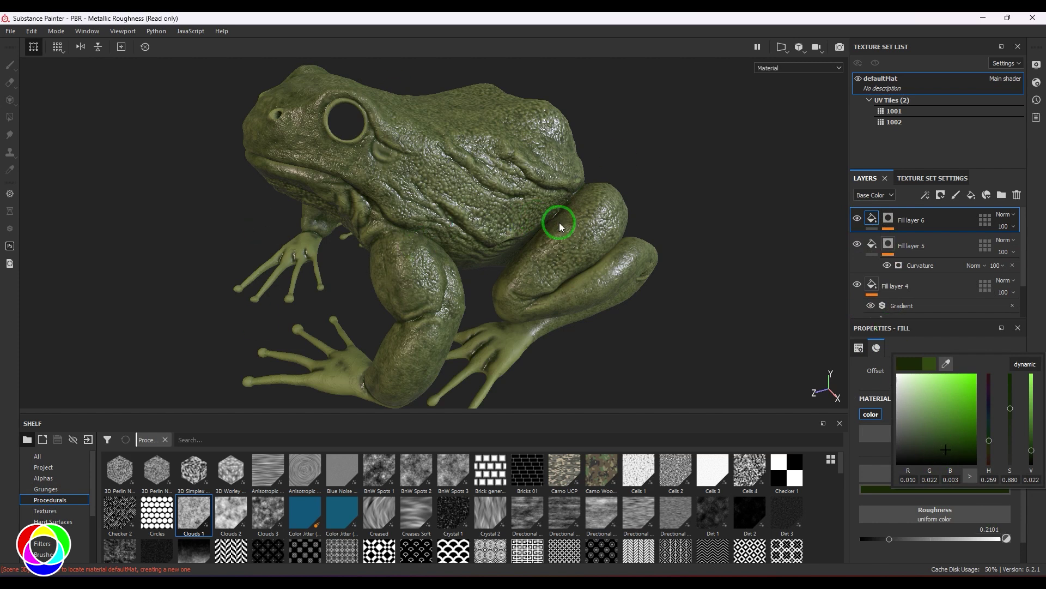
Group Fill layers 4, 5 and 6 into a folder named "green layer" and collapse it
left_click_drag(560, 226, 530, 289, "alt")
left_click(884, 228)
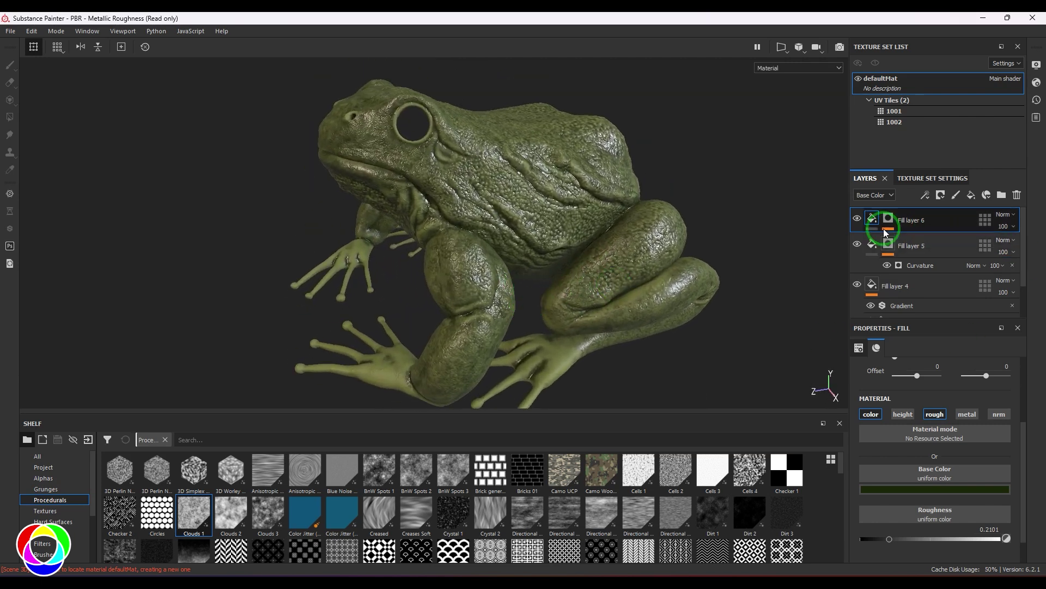
left_click_drag(884, 228, 941, 285)
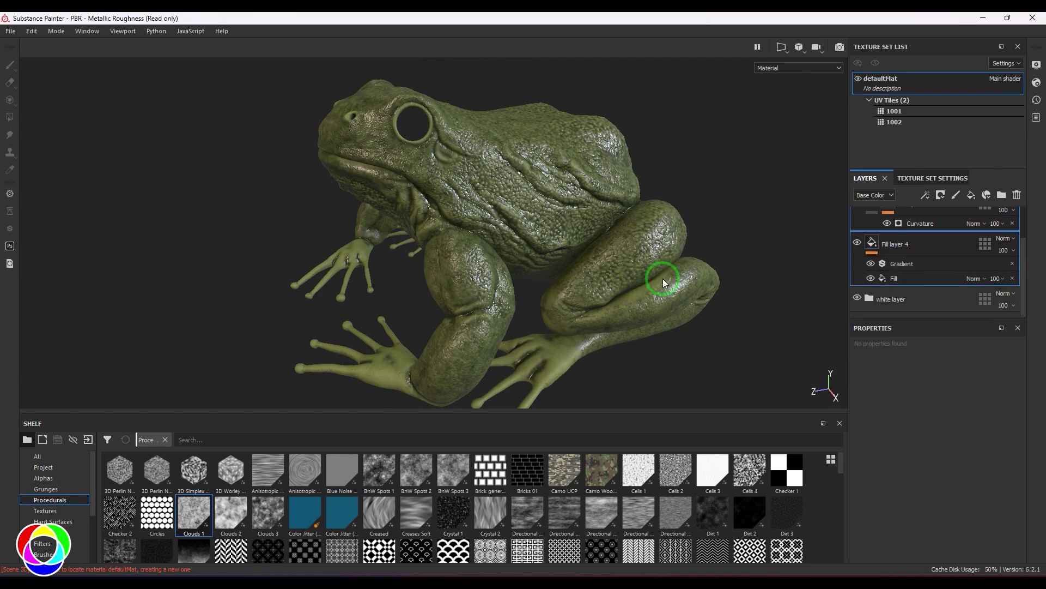
left_click_drag(663, 279, 599, 281, "alt")
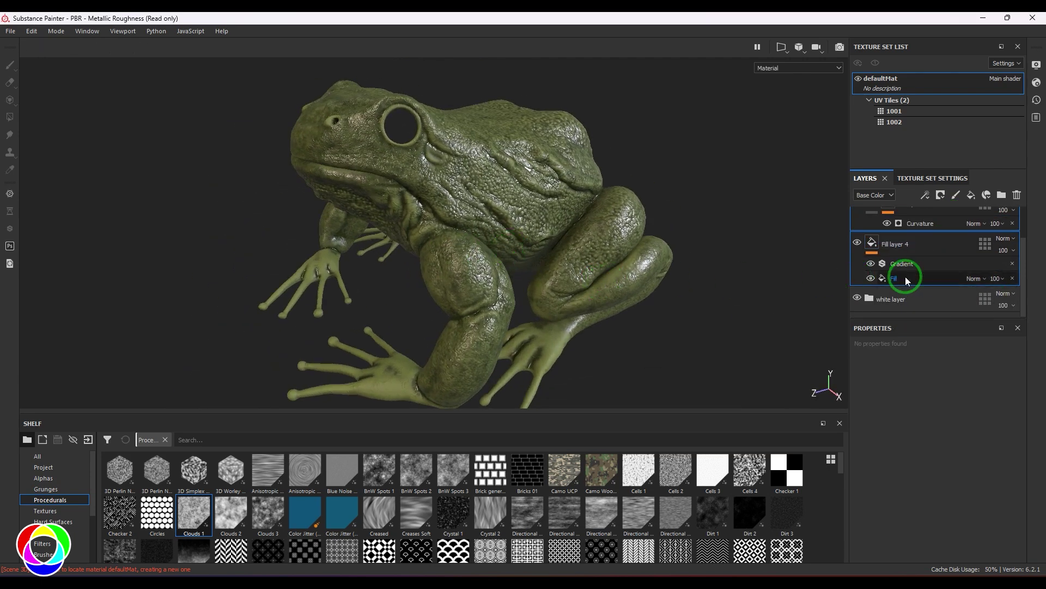
scroll(961, 261, "up", 2)
key("ctrl+g")
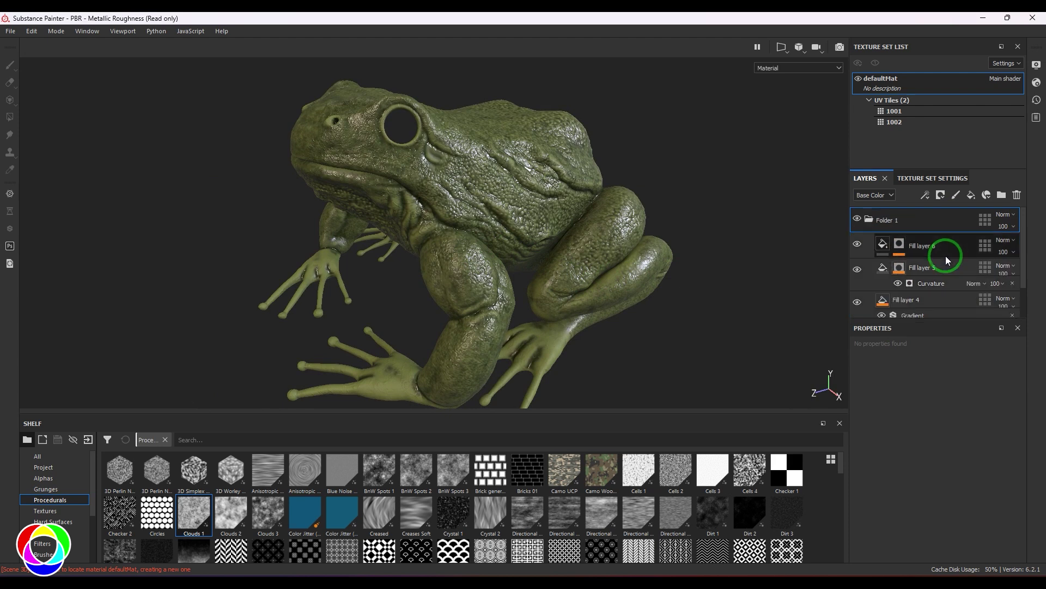
left_click(869, 219)
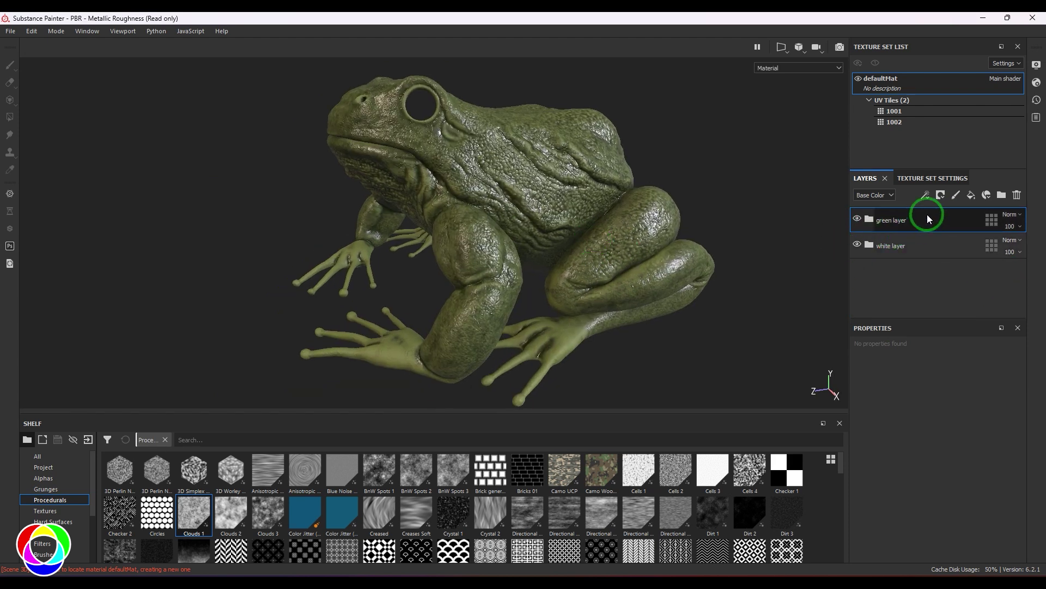
Add a white mask to the green layer folder and add a paint effect to that mask
left_click(941, 195)
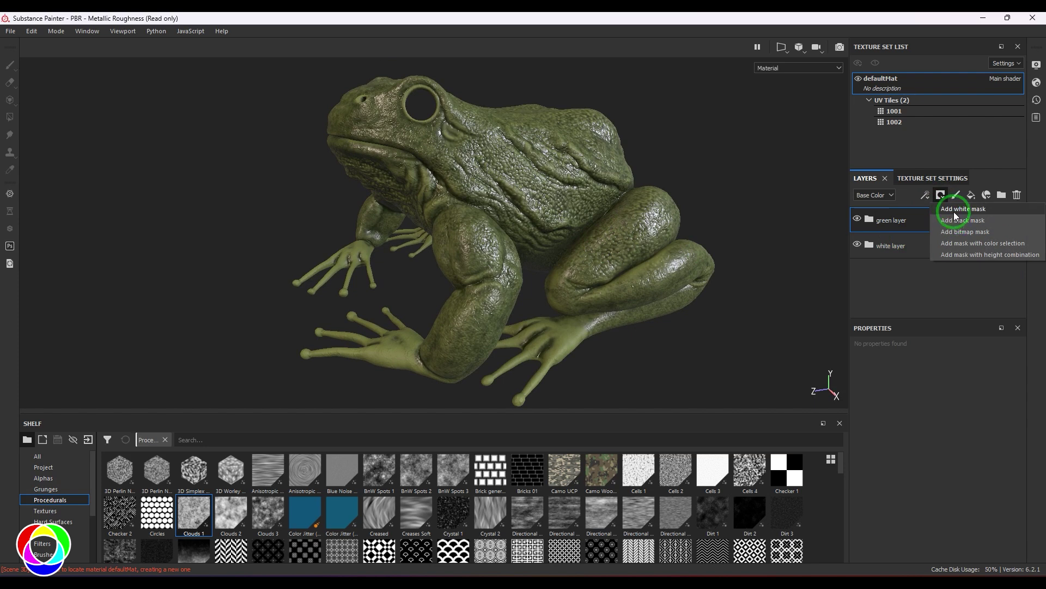
left_click(956, 215)
left_click(925, 196)
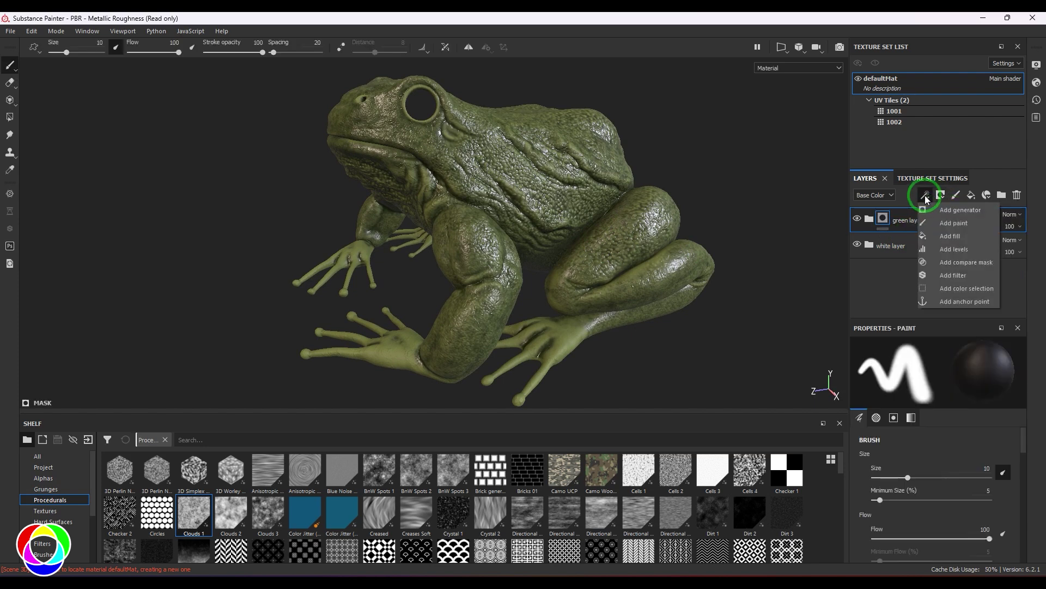
left_click(945, 223)
Prepare the green layer mask's black paint brush with grayscale 0 and turn on symmetry across the frog's body
scroll(899, 502, "down", 5)
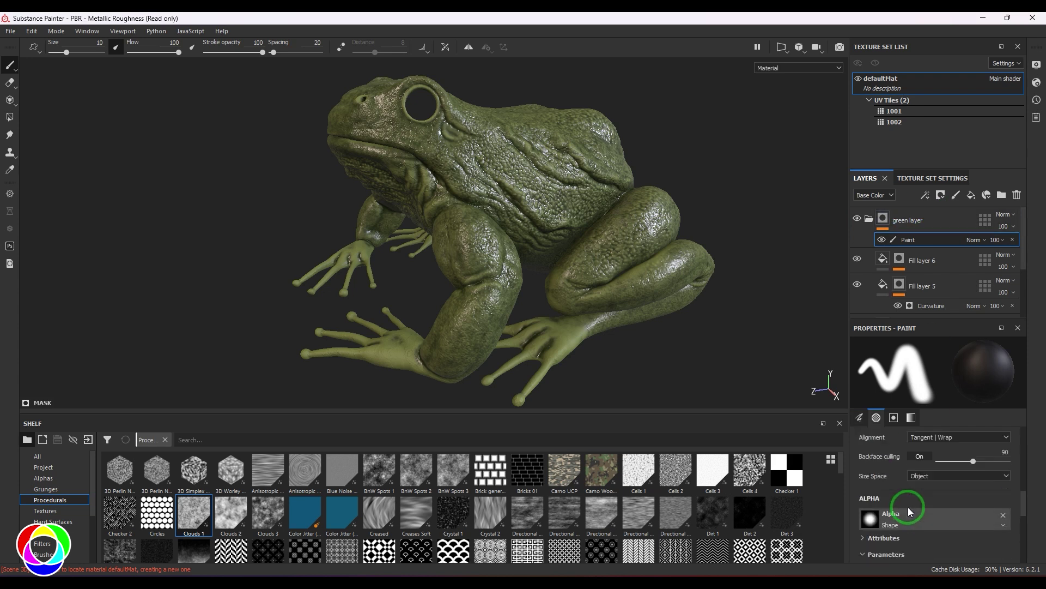
scroll(908, 507, "down", 5)
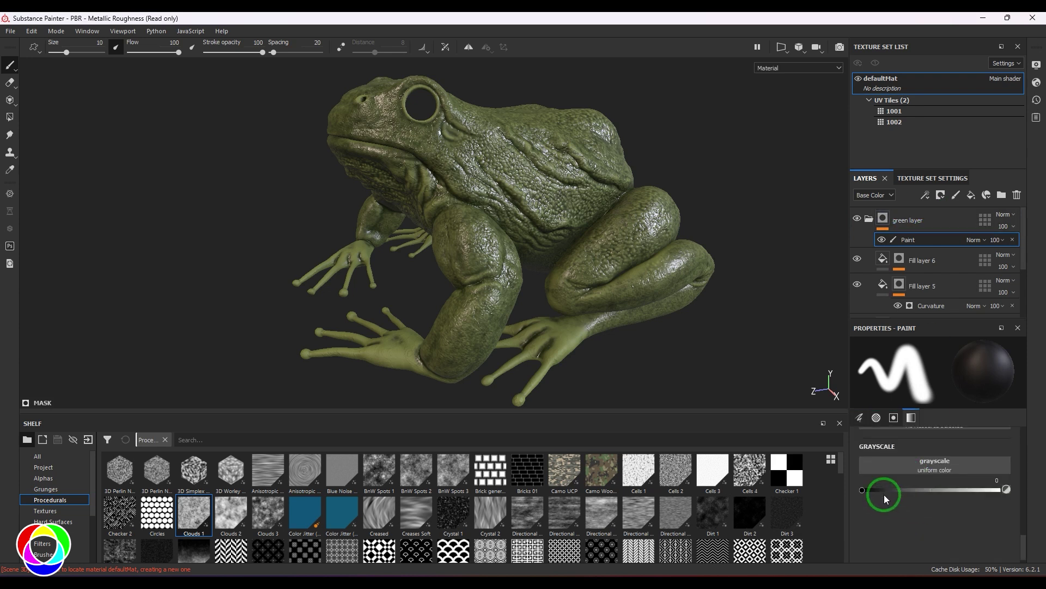
left_click_drag(278, 342, 469, 212, "alt")
scroll(509, 242, "up", 3)
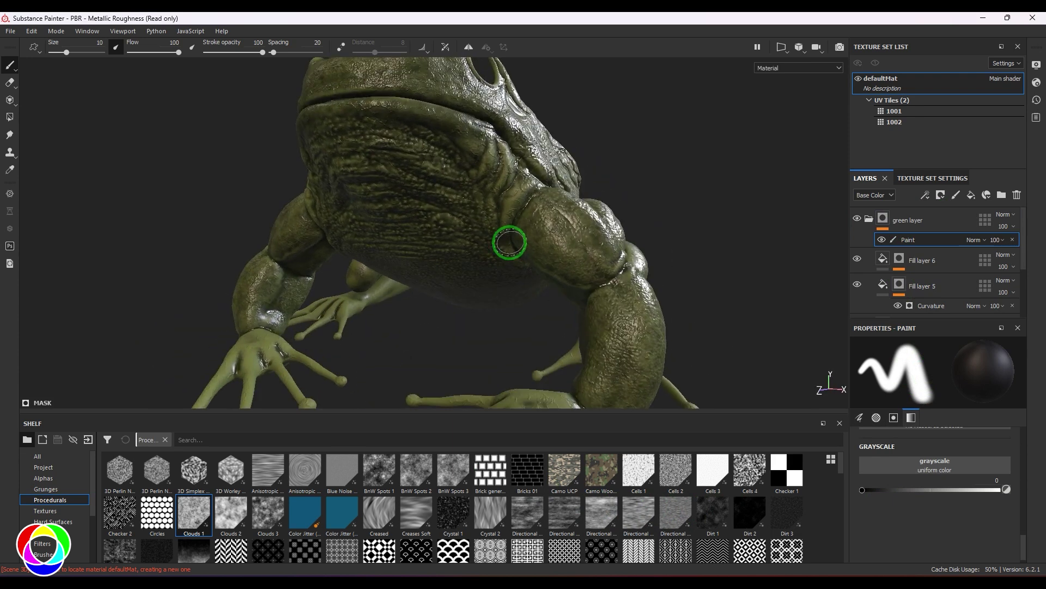
left_click_drag(669, 187, 633, 182, "alt")
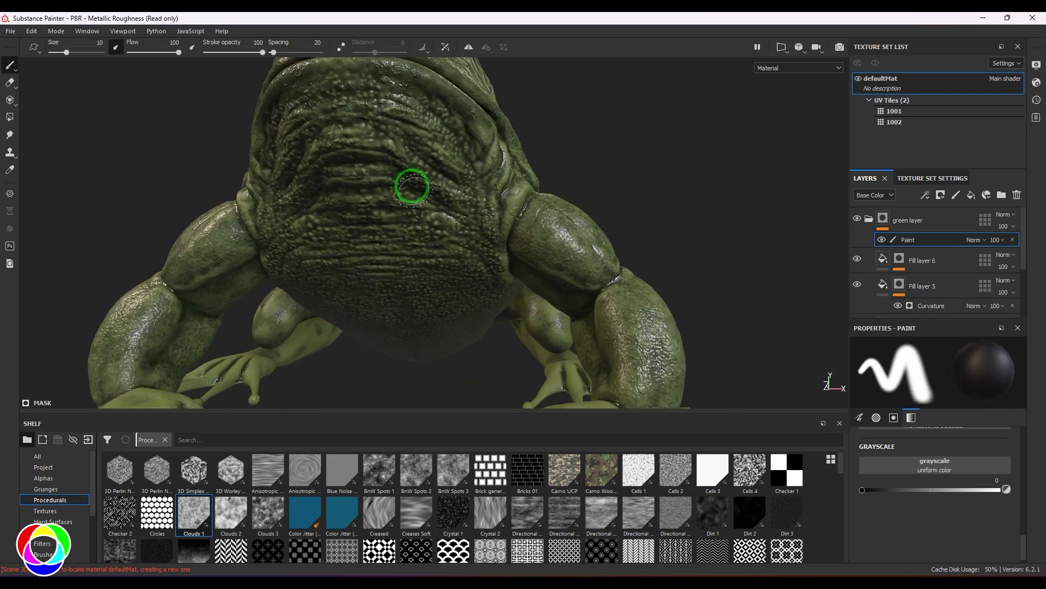
mouse_move(412, 187)
left_mouse_down()
mouse_move(368, 109)
mouse_move(354, 143)
left_mouse_up()
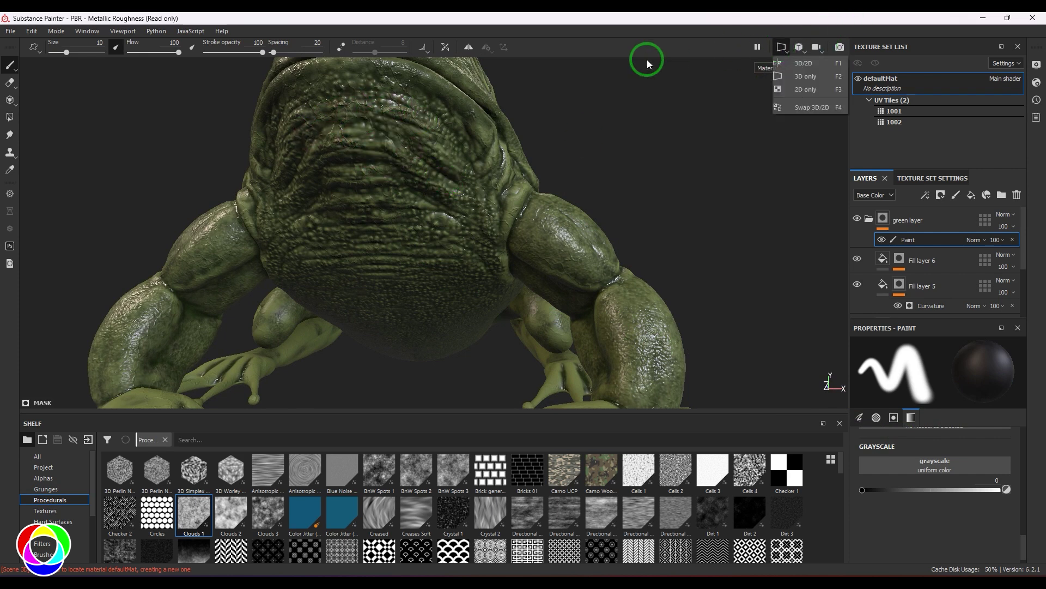
left_click(472, 49)
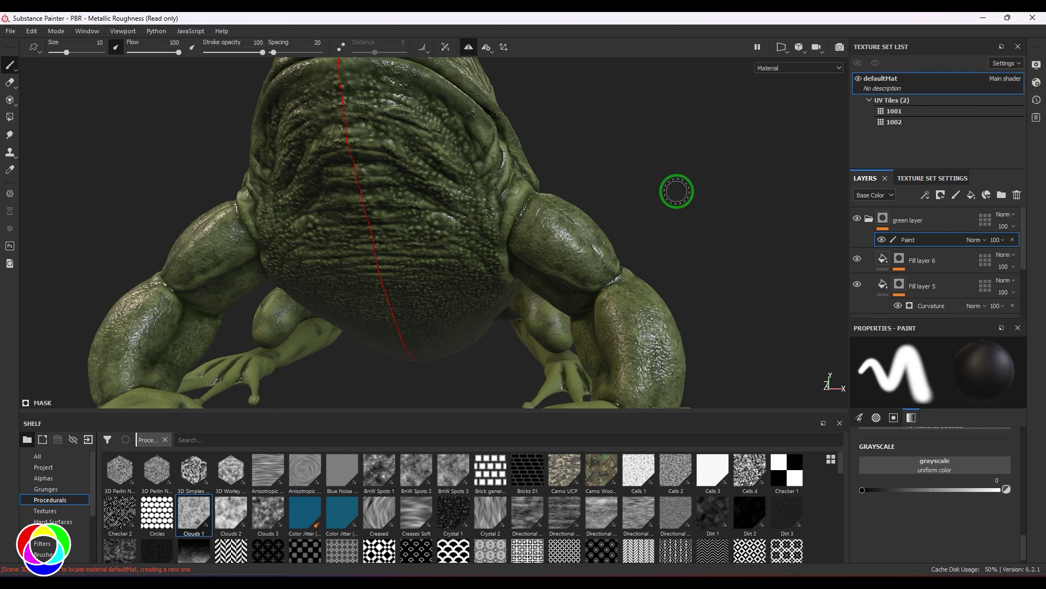
Paint the green layer mask black over the frog's throat and belly, enlarging the brush to 24.58 after the first stroke
mouse_move(340, 111)
left_mouse_down()
mouse_move(376, 104)
mouse_move(392, 139)
mouse_move(362, 171)
mouse_move(373, 267)
left_mouse_up()
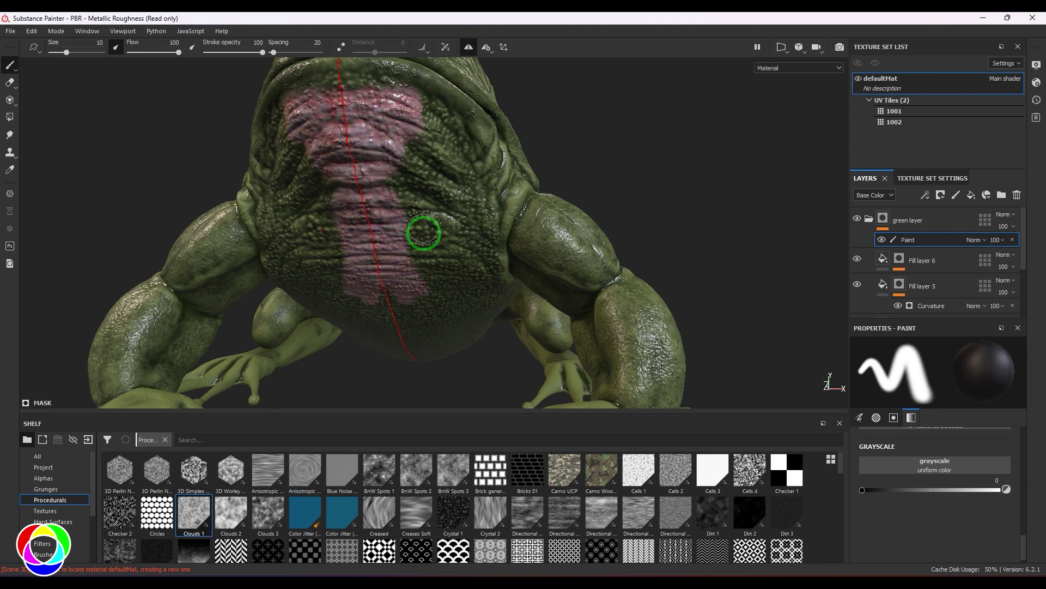
right_click_drag(423, 232, 453, 232, "ctrl")
mouse_move(414, 196)
left_mouse_down()
mouse_move(339, 105)
mouse_move(464, 229)
left_mouse_up()
scroll(407, 163, "down", 3)
mouse_move(634, 229)
left_mouse_down("alt")
mouse_move(639, 178)
mouse_move(469, 299)
mouse_move(803, 464)
left_mouse_up("alt")
left_click(1035, 64)
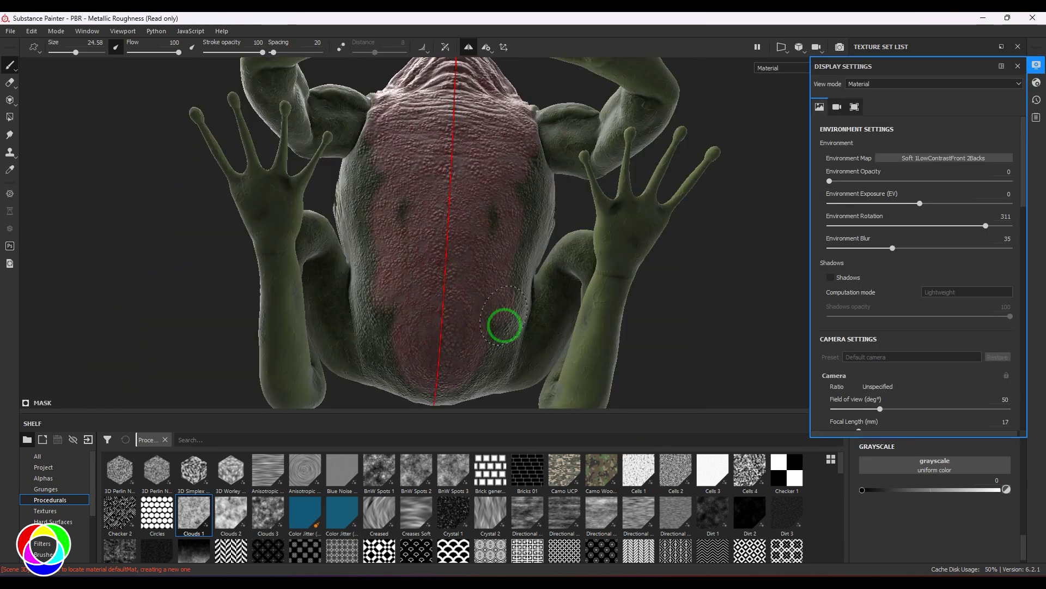
mouse_move(504, 326)
left_mouse_down("alt")
mouse_move(444, 335)
mouse_move(402, 250)
mouse_move(570, 262)
left_mouse_up("alt")
Show the 3D and 2D views side by side and set the brush alignment to UV
left_click(782, 48)
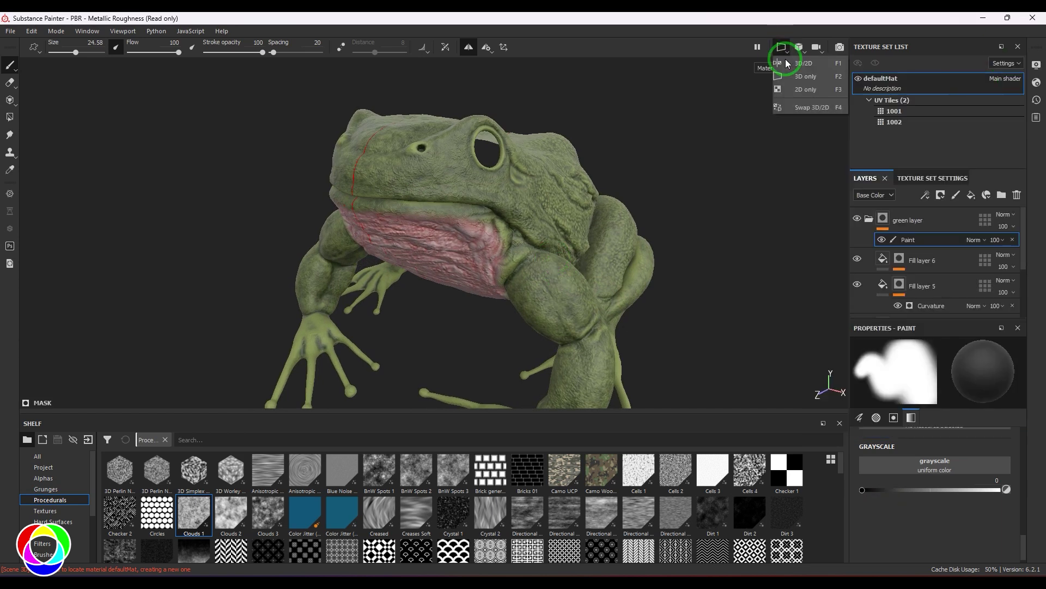
left_click(786, 63)
scroll(677, 245, "up", 3)
scroll(930, 490, "down", 5)
left_click(974, 502)
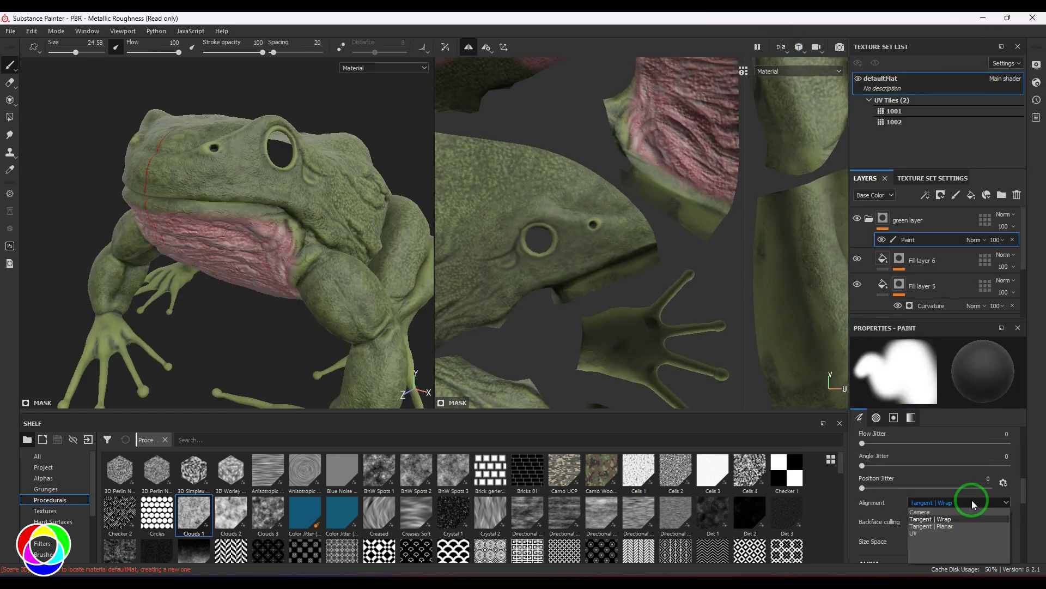
left_click(959, 533)
scroll(960, 521, "down", 2)
left_click(825, 381)
left_click(958, 437)
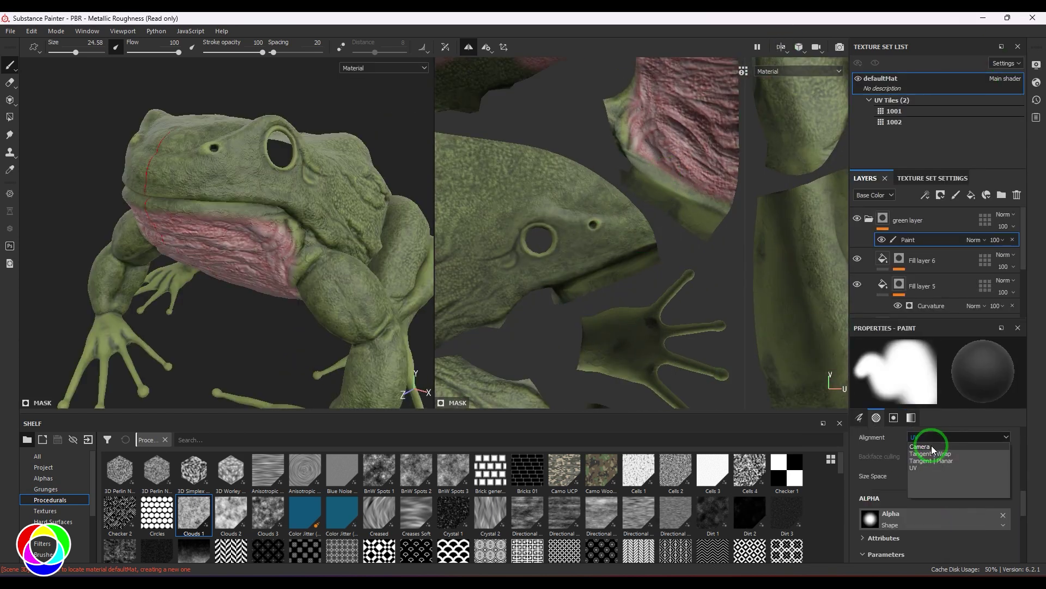
left_click(932, 438)
Control the brush flow with pen pressure instead of the brush size, and enlarge the brush to 37.9
key("ctrl+z")
key("ctrl+z")
mouse_move(270, 214)
left_mouse_down()
mouse_move(175, 220)
mouse_move(136, 195)
left_mouse_up()
mouse_move(287, 223)
left_mouse_down()
mouse_move(281, 274)
mouse_move(297, 245)
mouse_move(183, 221)
left_mouse_up()
scroll(646, 255, "down", 3)
left_click(192, 47)
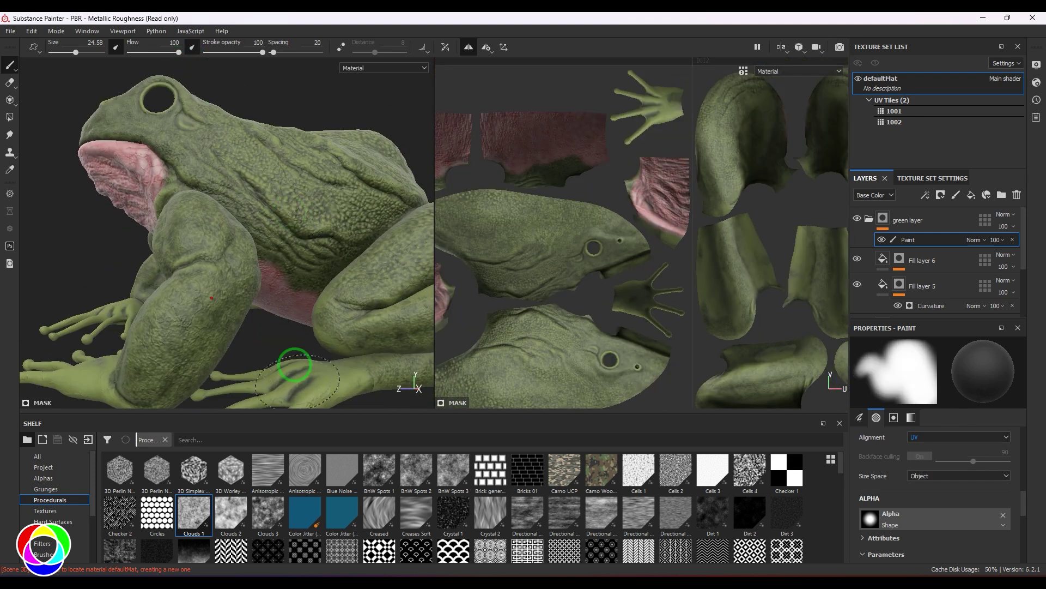
key("bracketright")
key("bracketright")
key("bracketright")
left_click(112, 47)
Undo the oversized trial stroke, shrink the brush and paint the mask black along the lower flank behind the front leg
left_click_drag(292, 231, 261, 231)
key("ctrl+z")
key("bracketleft")
key("bracketleft")
key("bracketleft")
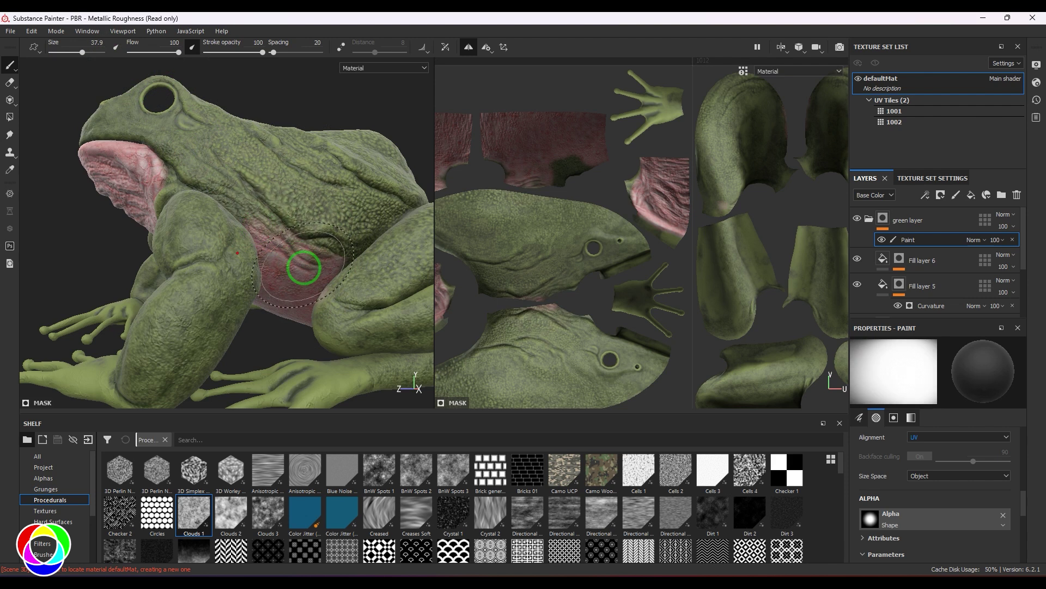
left_click_drag(336, 250, 252, 220)
key("e")
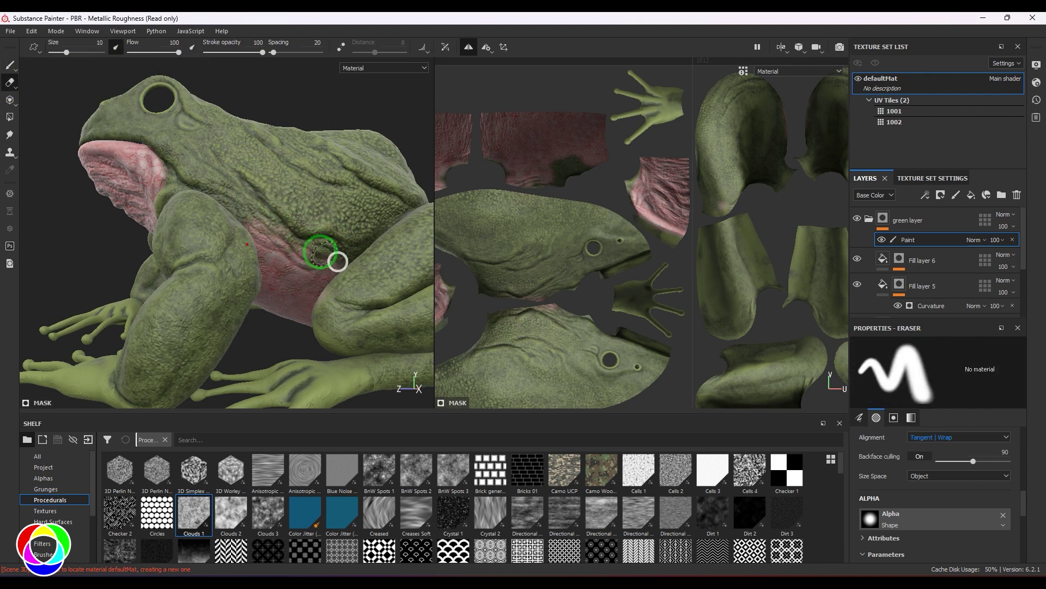
left_click_drag(310, 249, 327, 164, "alt")
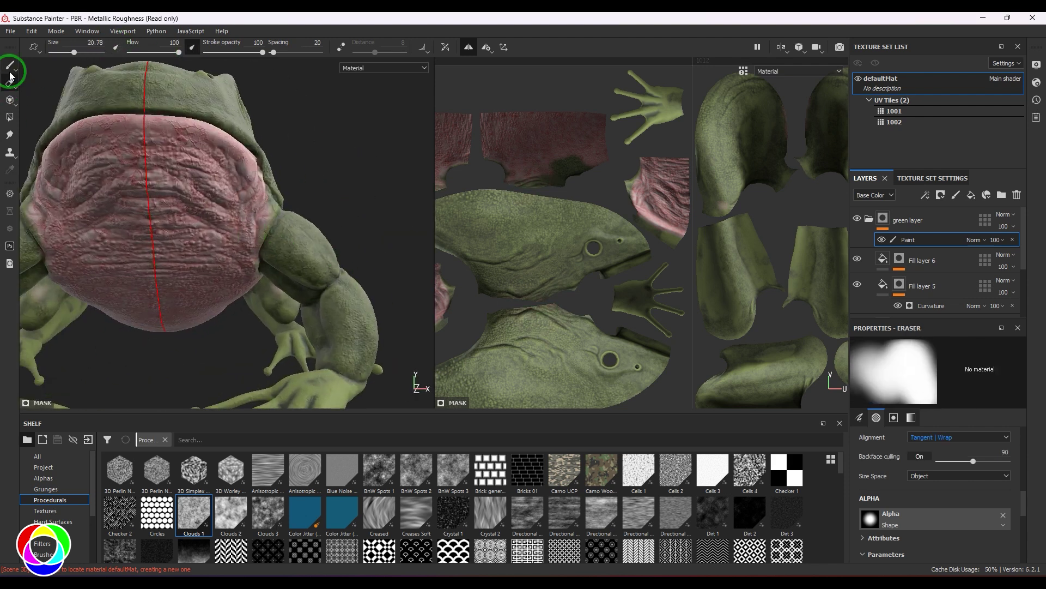
Paint the mask black over the insides of the front legs and the front feet with a 24.58 brush
left_click(9, 66)
scroll(283, 311, "up", 3)
mouse_move(229, 245)
left_mouse_down("alt")
mouse_move(283, 311)
mouse_move(352, 253)
left_mouse_up("alt")
left_click_drag(257, 278, 321, 338)
scroll(205, 330, "down", 5)
mouse_move(321, 338)
left_mouse_down("alt")
mouse_move(206, 330)
mouse_move(231, 267)
mouse_move(218, 322)
left_mouse_up("alt")
left_click_drag(218, 322, 98, 368)
left_click_drag(184, 289, 133, 383)
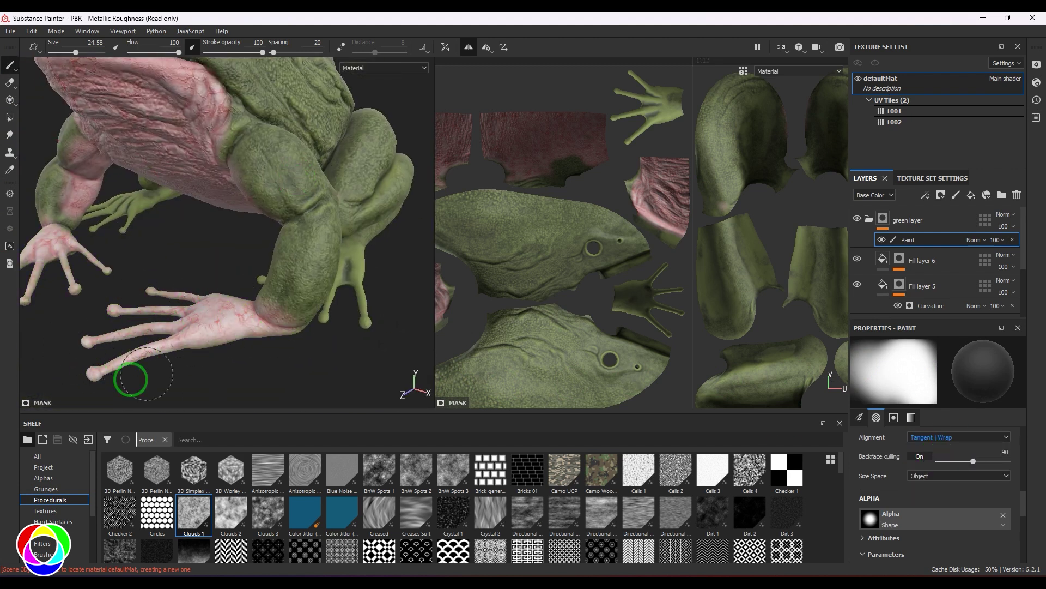
Reduce the brush to 14.14 and paint the foot islands beside the head black in the 2D view
mouse_move(801, 315)
middle_mouse_down("alt")
mouse_move(941, 362)
mouse_move(793, 419)
middle_mouse_up("alt")
left_click_drag(627, 185, 624, 222)
right_click_drag(624, 222, 610, 222, "ctrl")
mouse_move(619, 224)
left_mouse_down()
mouse_move(661, 198)
mouse_move(671, 235)
left_mouse_up()
middle_click_drag(671, 234, 709, 114, "alt")
Display only the base color and paint the remaining green foot islands of UV tile 1002 black in the mask
left_click(789, 71)
left_click(780, 95)
middle_click_drag(736, 247, 704, 310, "alt")
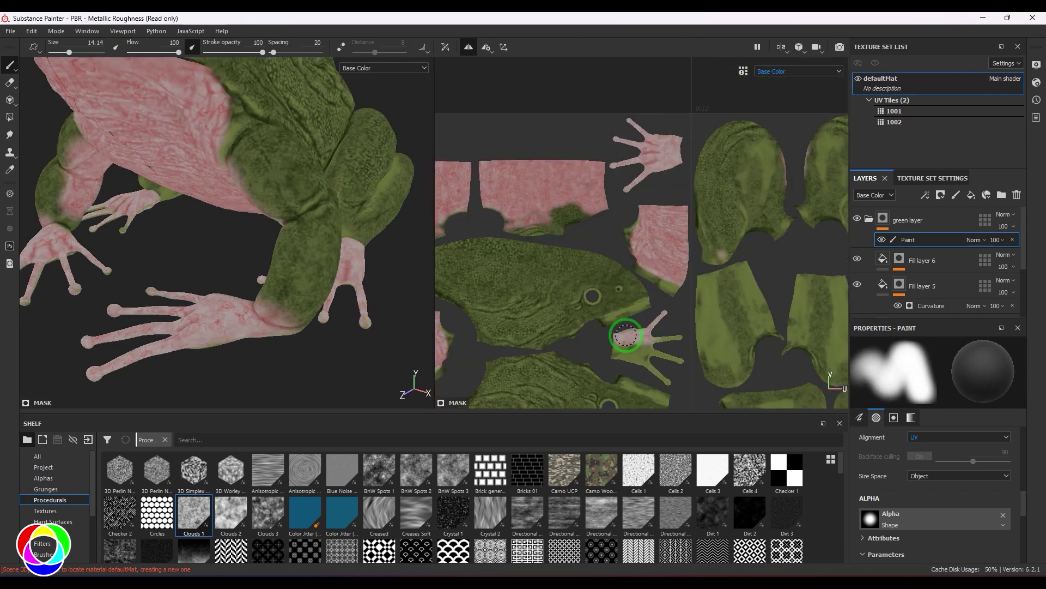
middle_click_drag(839, 263, 617, 241)
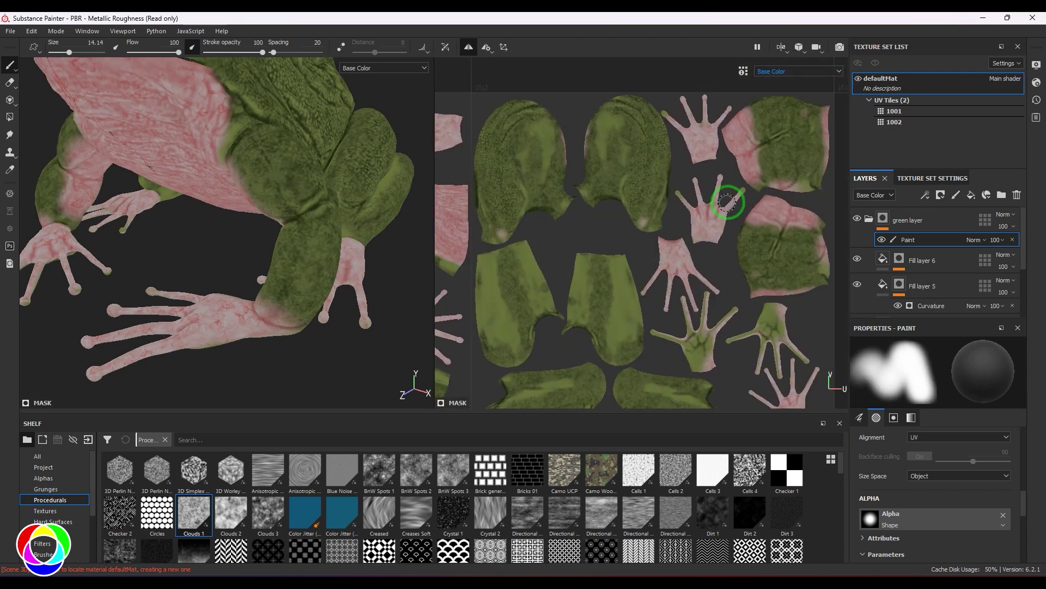
left_click_drag(670, 339, 706, 331)
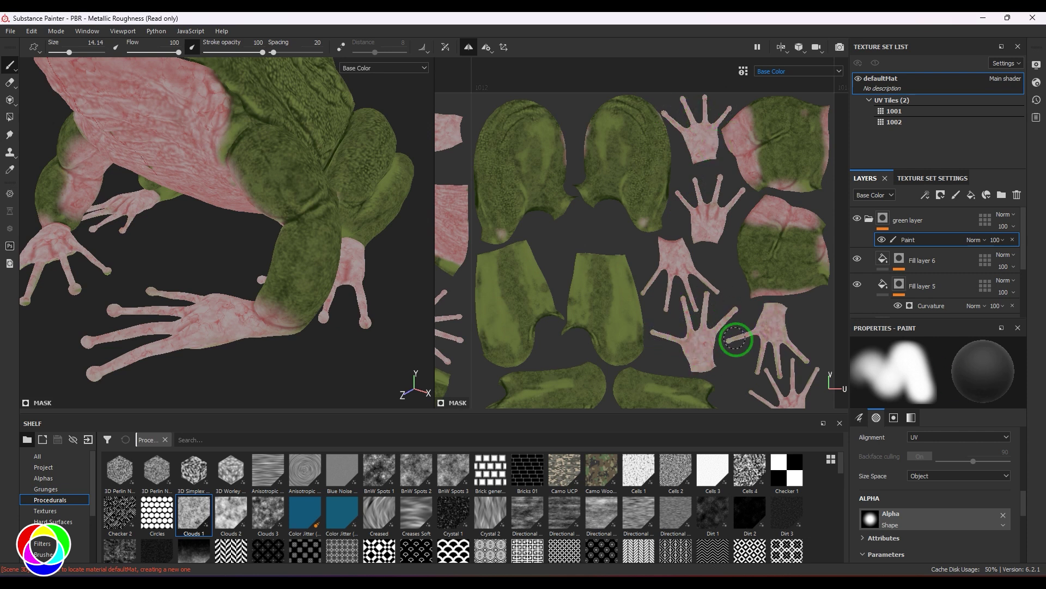
middle_click_drag(737, 355, 700, 264, "alt")
Paint the mask black along the inner and lower sides of the hind legs in the 3D view
mouse_move(349, 233)
left_mouse_down("alt")
mouse_move(325, 231)
mouse_move(241, 267)
mouse_move(180, 240)
left_mouse_up("alt")
left_click(12, 103)
left_click(12, 65)
scroll(241, 266, "down", 3)
left_click(282, 266)
mouse_move(338, 313)
left_mouse_down("alt")
mouse_move(282, 266)
mouse_move(404, 172)
left_mouse_up("alt")
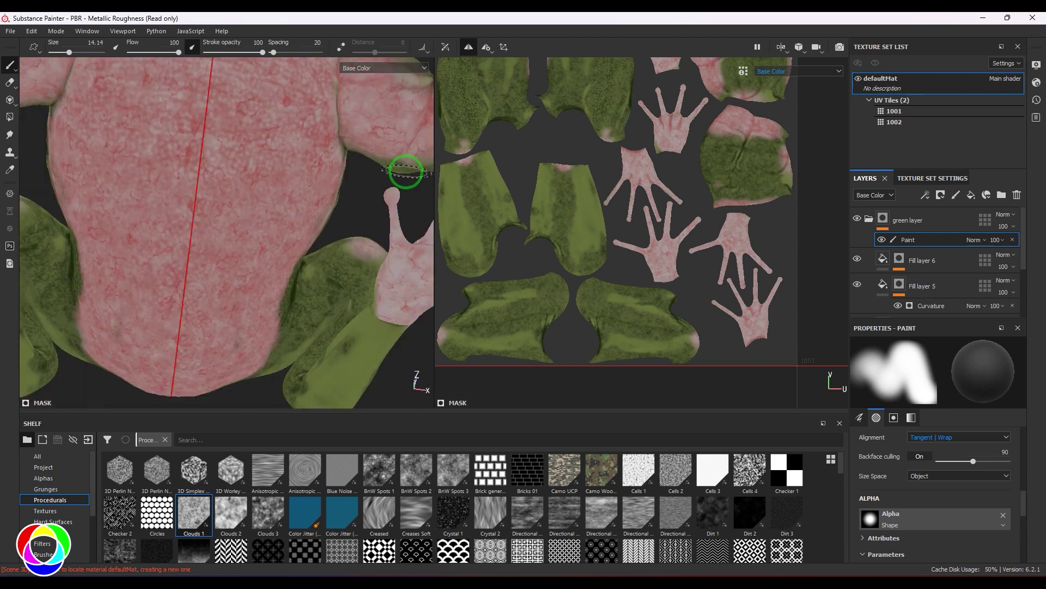
mouse_move(289, 295)
left_mouse_down()
mouse_move(275, 355)
mouse_move(319, 276)
mouse_move(304, 234)
left_mouse_up()
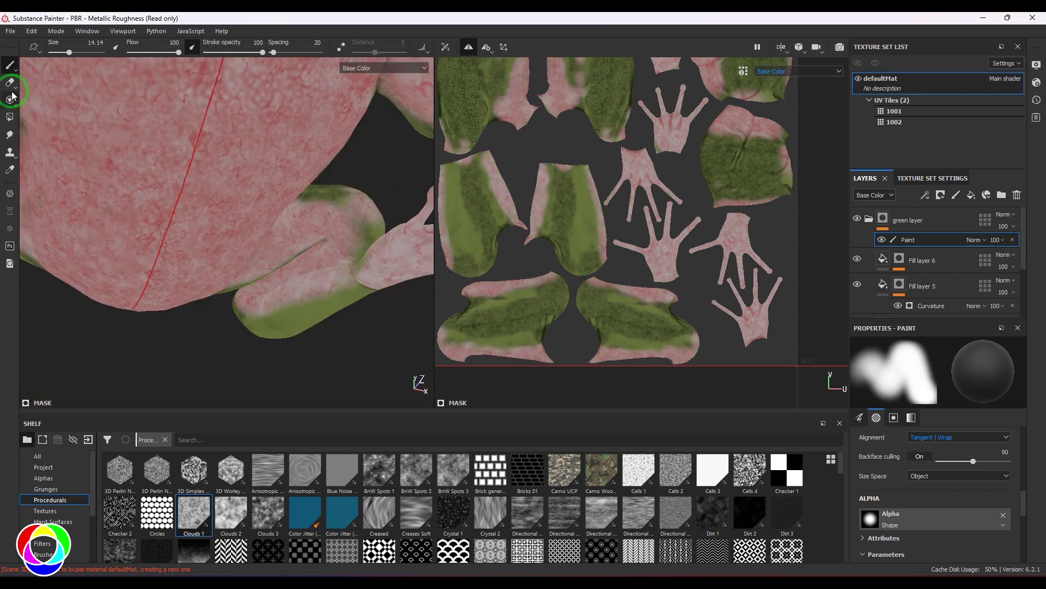
Paint the inner areas of the thigh islands and the rear tips of the body-side islands black in the 2D view
scroll(654, 269, "up", 2)
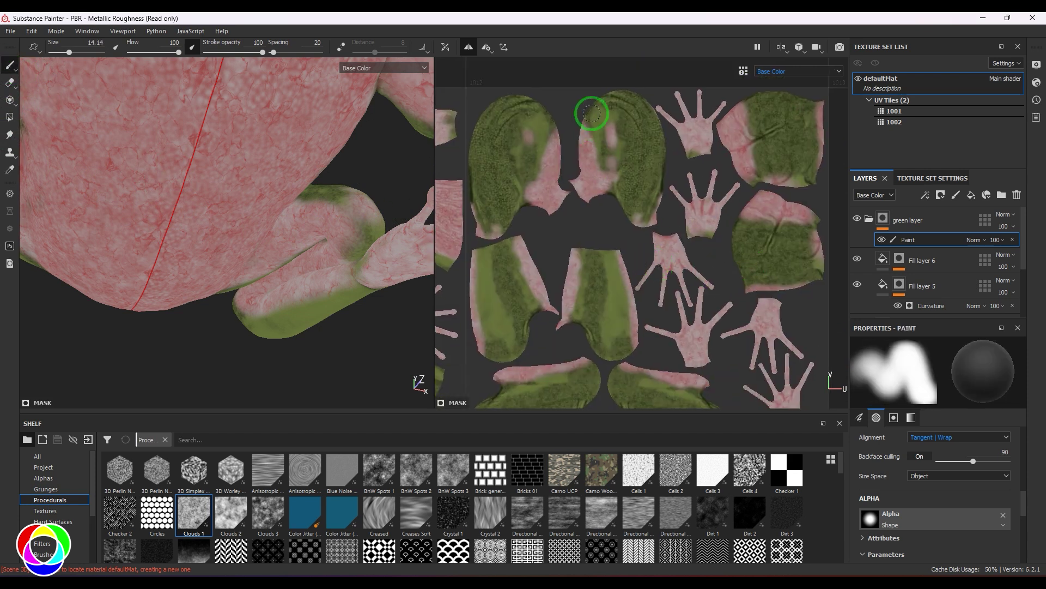
left_click_drag(591, 113, 605, 125)
middle_click_drag(638, 174, 752, 135, "alt")
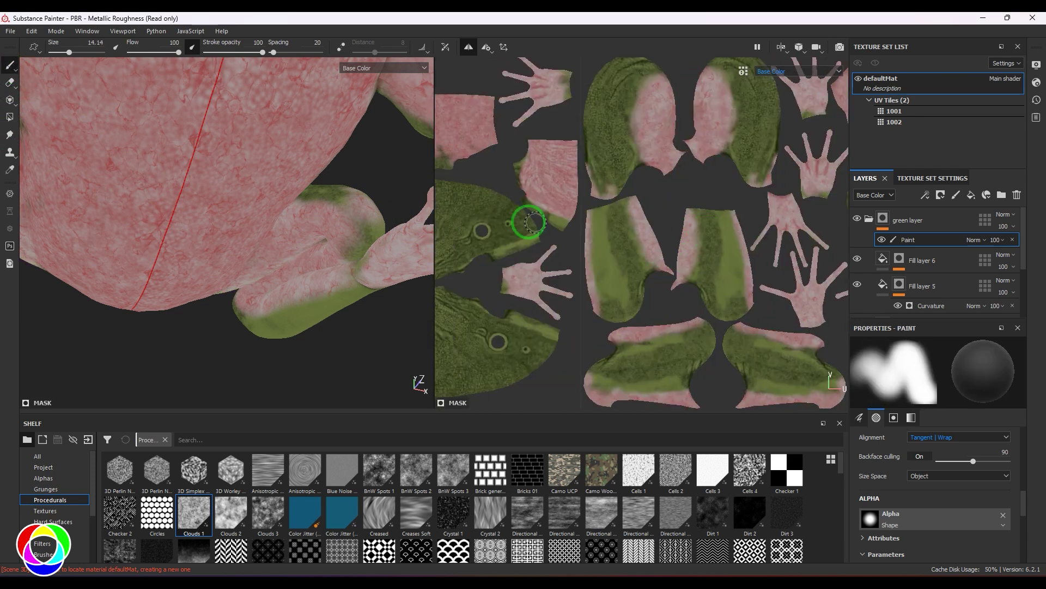
middle_click_drag(534, 222, 770, 263)
middle_click_drag(623, 233, 708, 152)
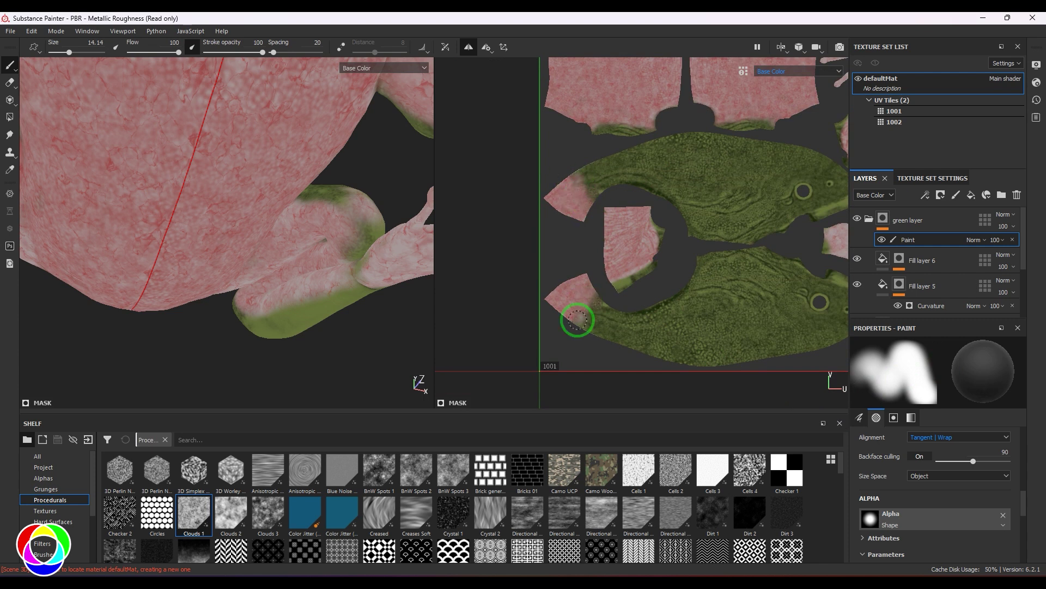
left_click_drag(578, 320, 587, 313)
mouse_move(828, 196)
middle_mouse_down("alt")
mouse_move(656, 234)
mouse_move(521, 233)
middle_mouse_up("alt")
Examine the painted green and pink boundary on the throat, belly, legs and feet from several angles
scroll(349, 257, "down", 4)
mouse_move(349, 256)
left_mouse_down("alt")
mouse_move(311, 267)
mouse_move(2, 88)
left_mouse_up("alt")
scroll(287, 278, "up", 3)
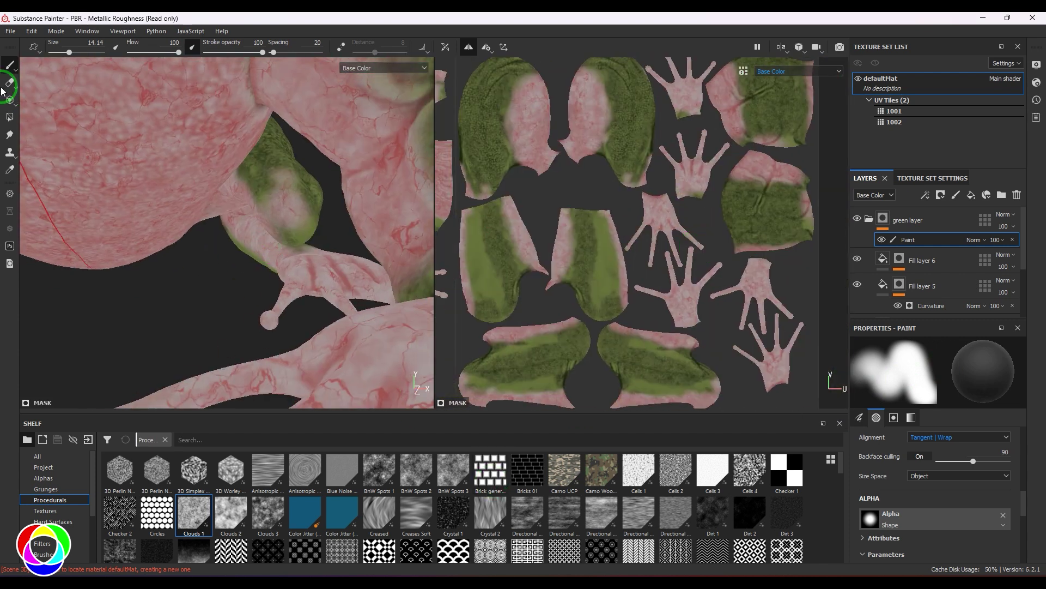
key("f")
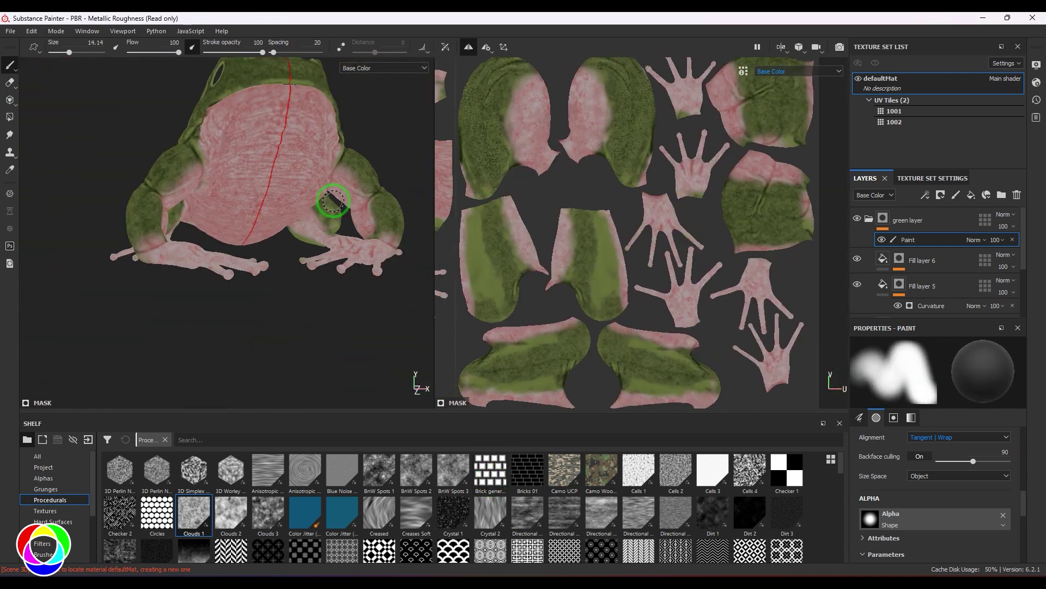
left_click_drag(333, 201, 275, 84, "alt")
mouse_move(226, 289)
left_mouse_down("alt")
mouse_move(338, 257)
mouse_move(417, 340)
mouse_move(341, 196)
mouse_move(280, 201)
mouse_move(314, 359)
left_mouse_up("alt")
scroll(321, 255, "up", 3)
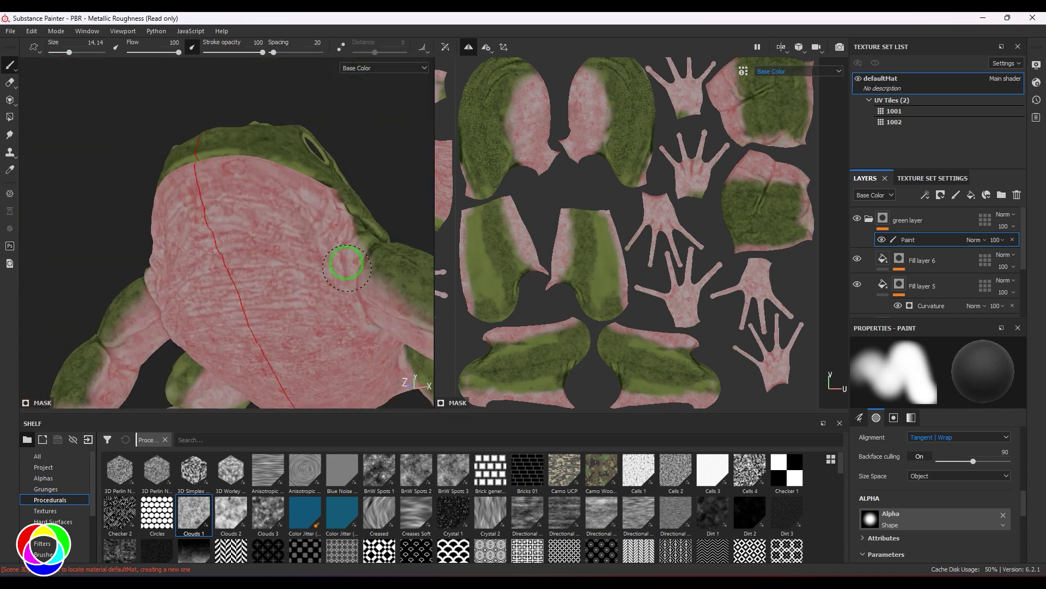
left_click_drag(346, 263, 80, 274, "alt")
key("f")
right_click_drag(180, 358, 423, 425, "alt")
left_click_drag(222, 278, 376, 92, "alt")
left_click_drag(345, 300, 665, 417, "alt")
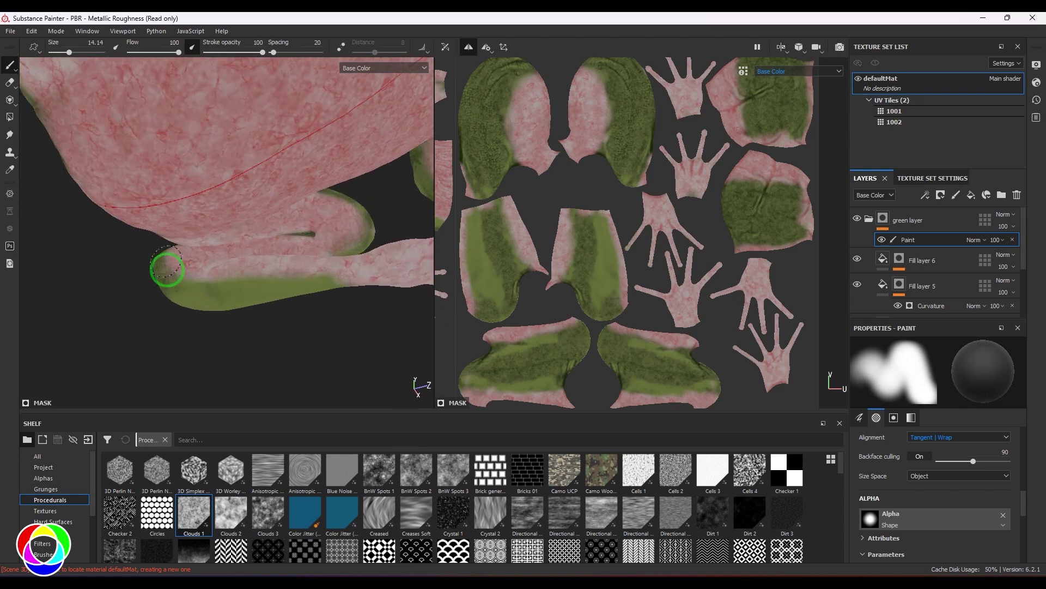
left_click_drag(167, 269, 487, 486, "alt")
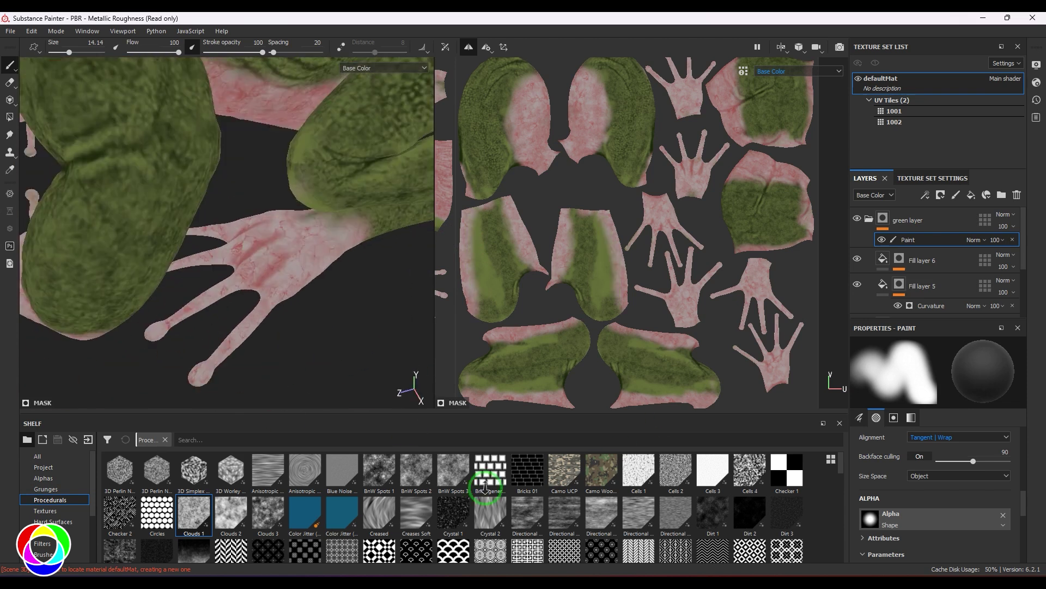
middle_click_drag(485, 246, 528, 155, "alt")
Switch to the eraser tool and return both views to the material display
key("2")
right_click_drag(308, 320, 195, 242, "alt")
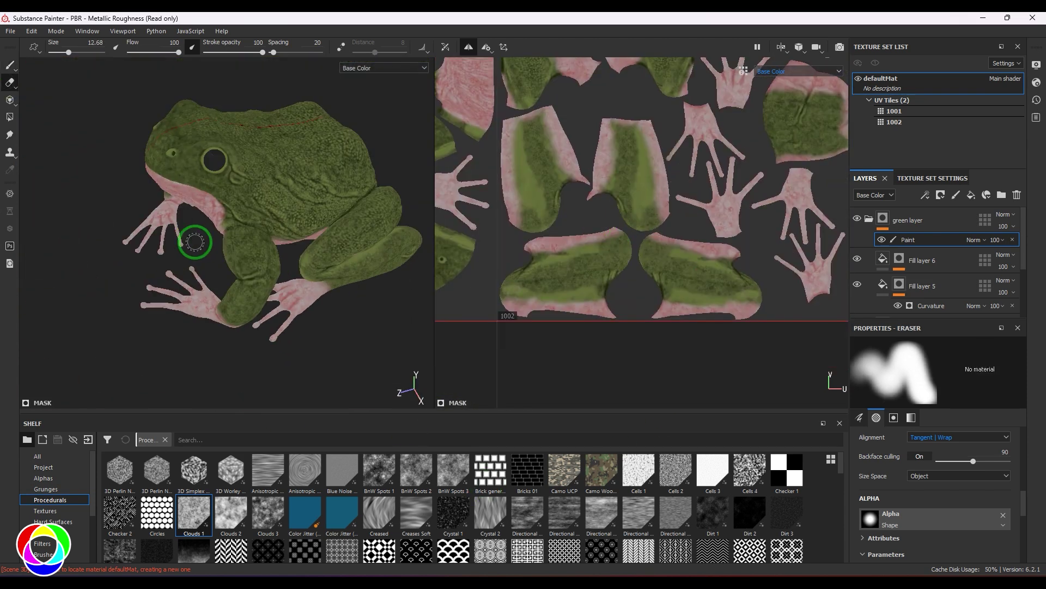
key("m")
left_click_drag(195, 242, 299, 305, "alt")
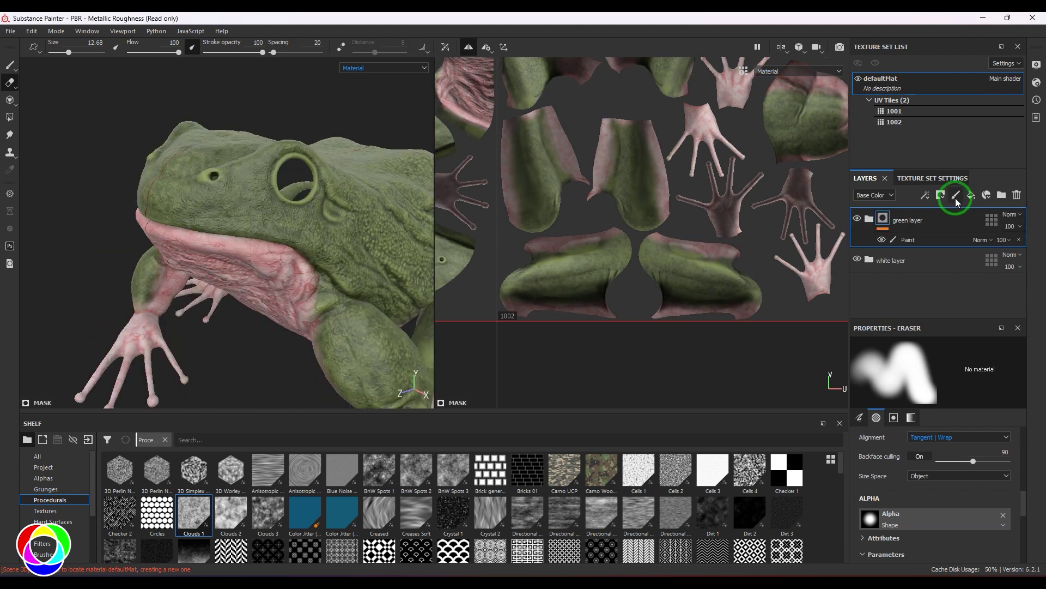
Add a paint layer above the green layer folder and set its base color to pale yellow, R 0.432, G 0.403, B 0.147
left_click(957, 195)
scroll(883, 489, "down", 5)
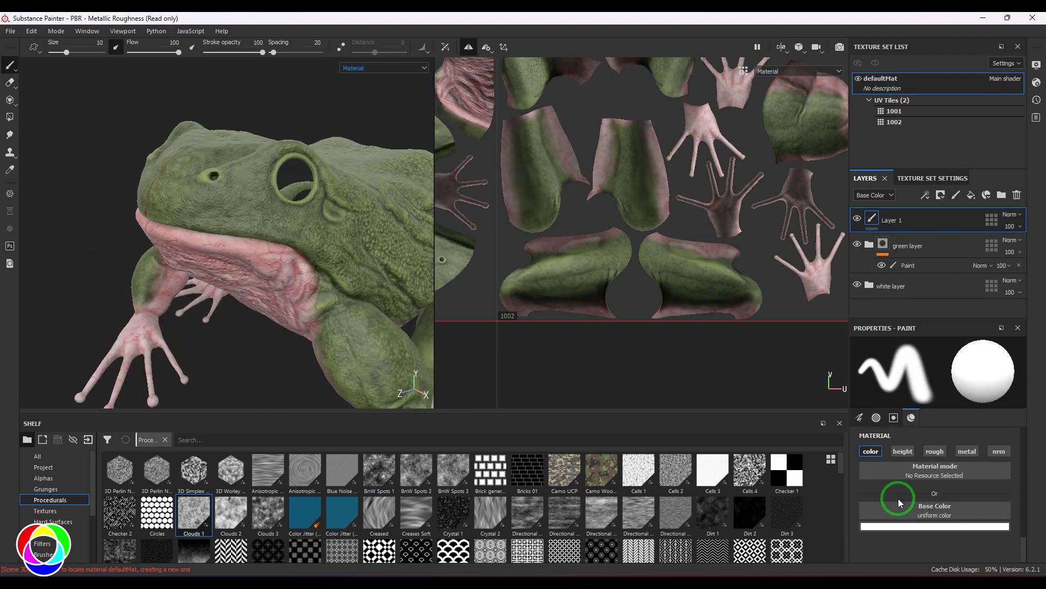
left_click(921, 530)
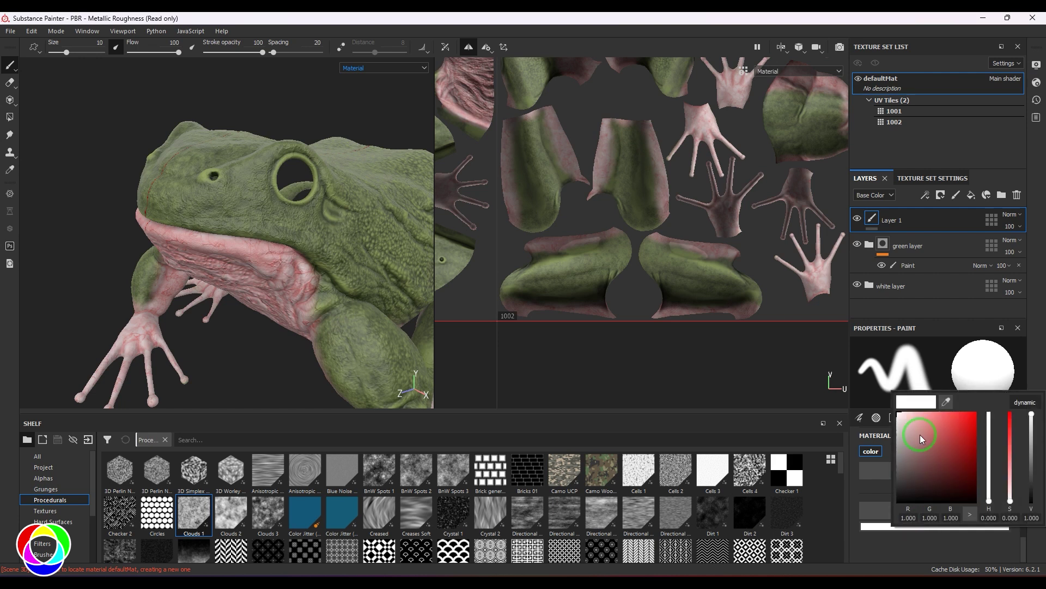
left_click(920, 436)
left_click_drag(988, 500, 990, 489)
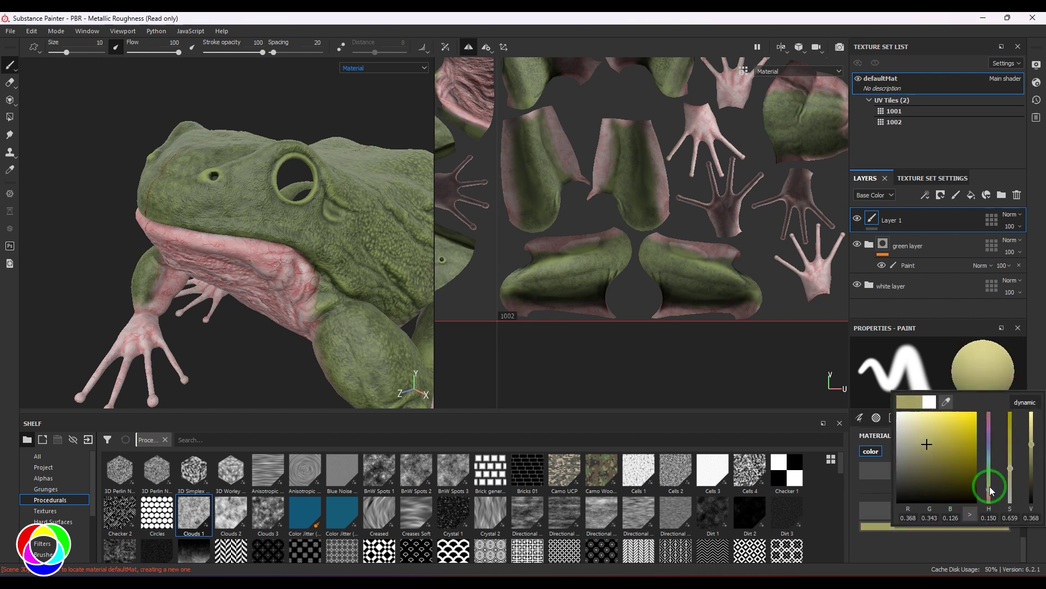
left_click(881, 453)
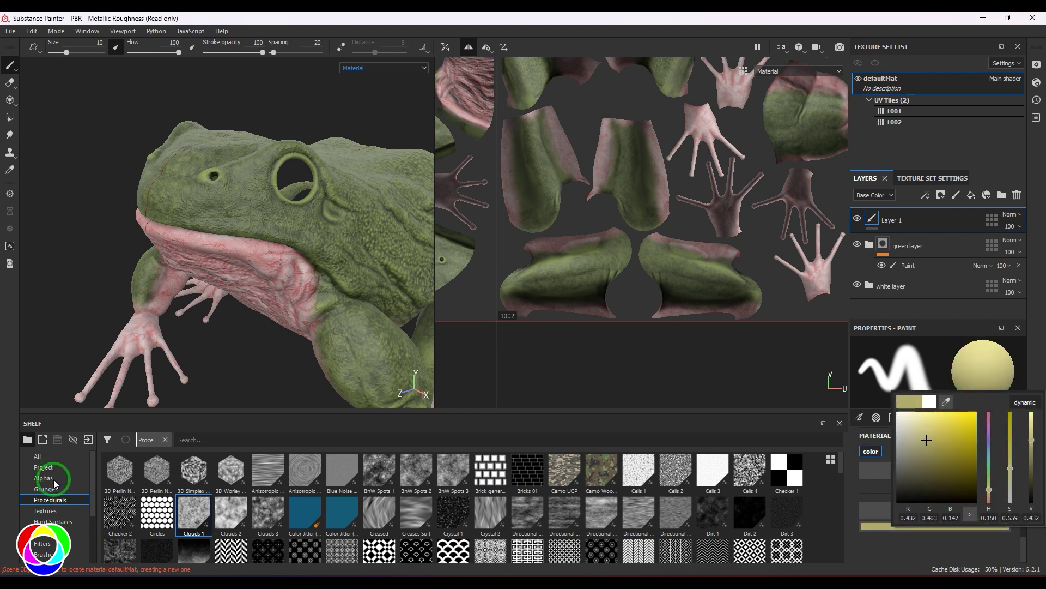
Choose the Artistic Heavy brush, try a pale yellow stroke above the upper lip, undo it, and set stroke opacity to 34
left_click(44, 554)
left_click(231, 472)
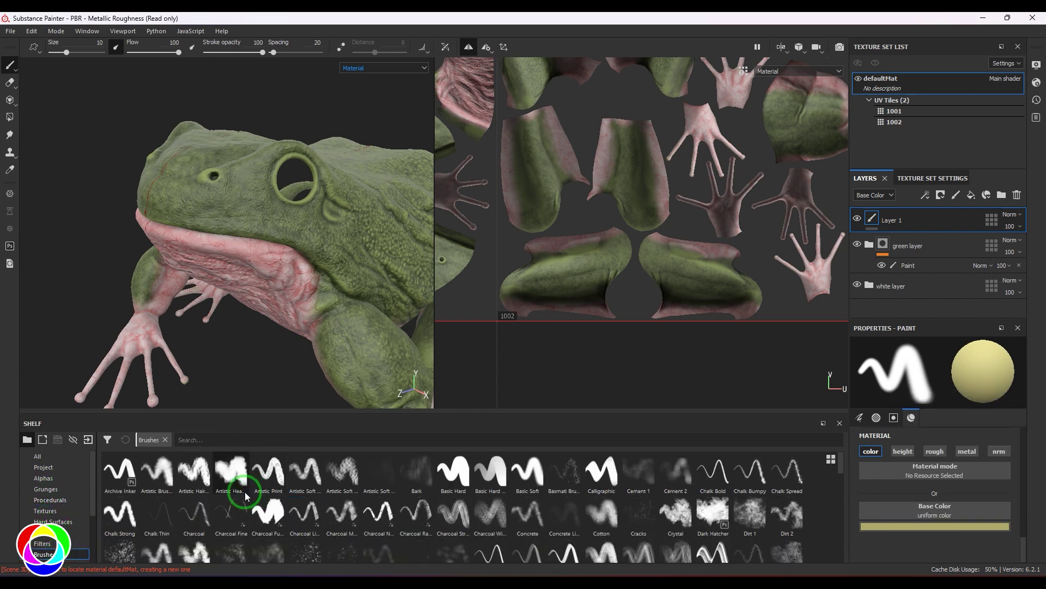
left_click(192, 245)
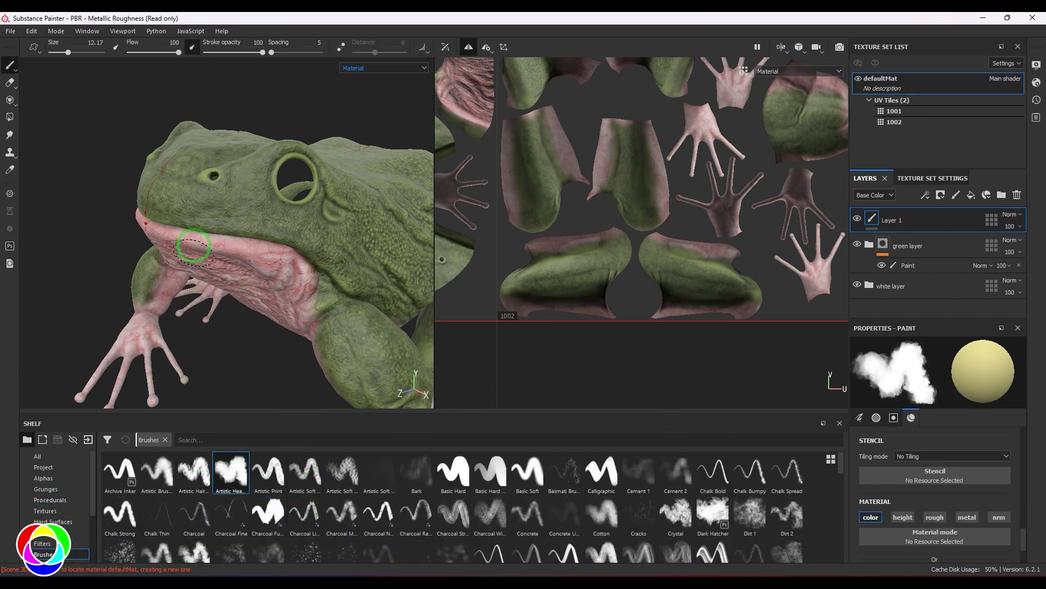
left_click_drag(160, 207, 223, 218)
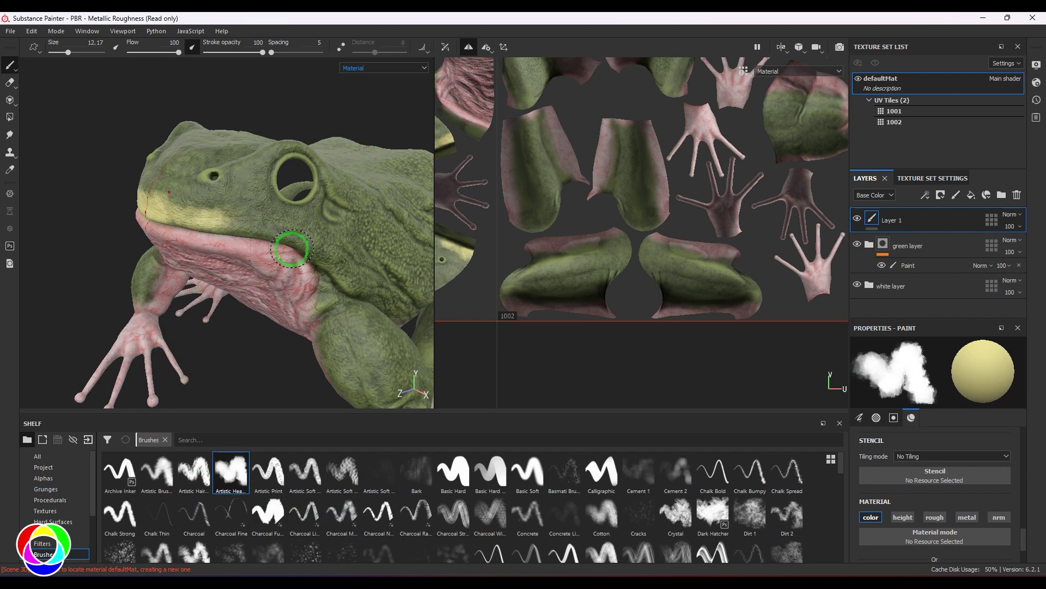
key("ctrl+z")
left_click_drag(263, 53, 224, 53)
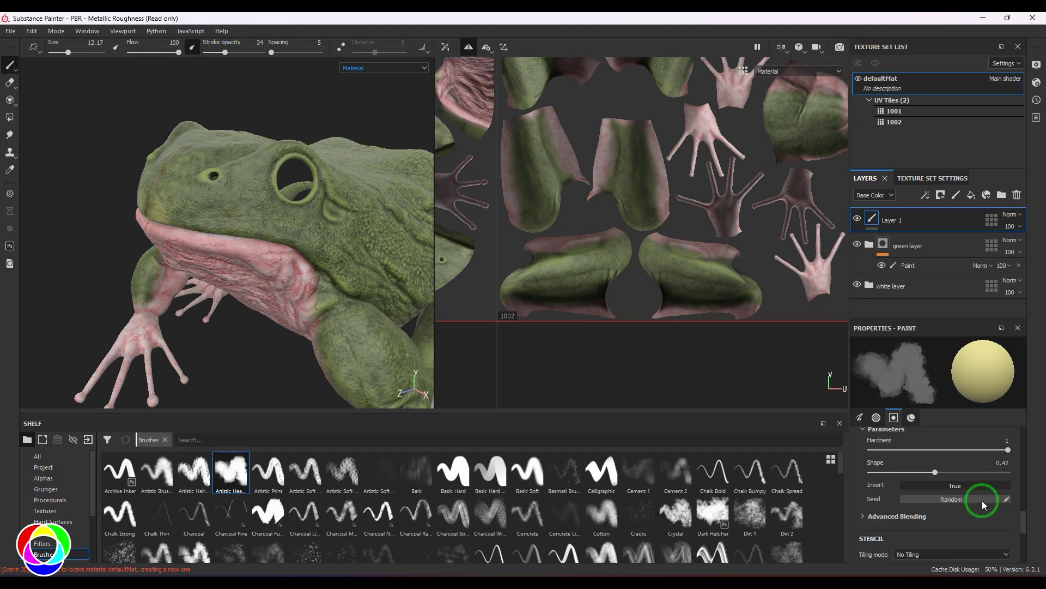
Set the brush alignment to UV and paint pale yellow highlights along the upper lip and around the nostril
scroll(977, 496, "up", 5)
scroll(974, 495, "up", 5)
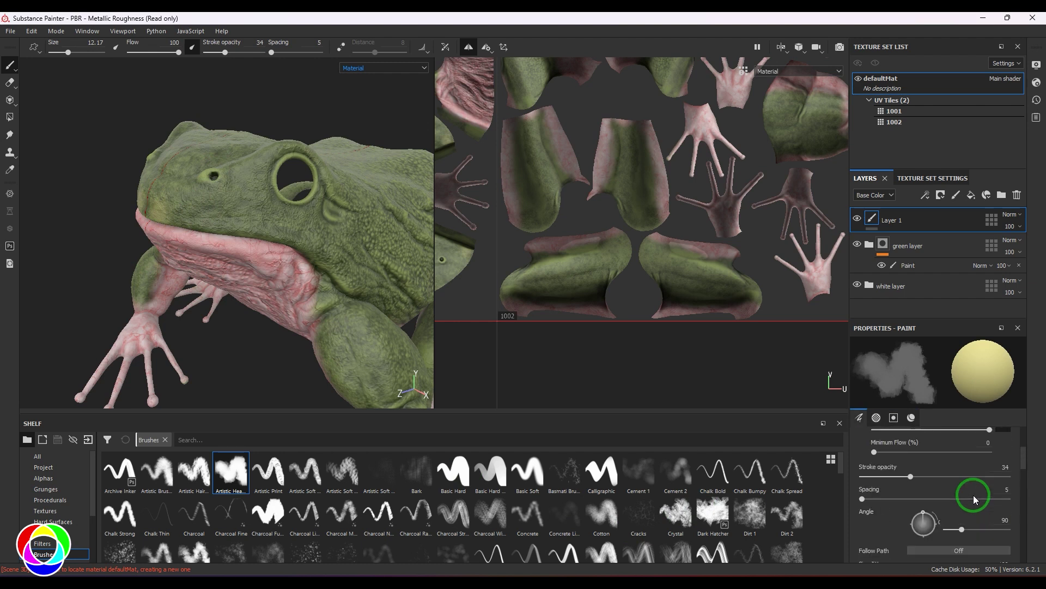
left_click(974, 495)
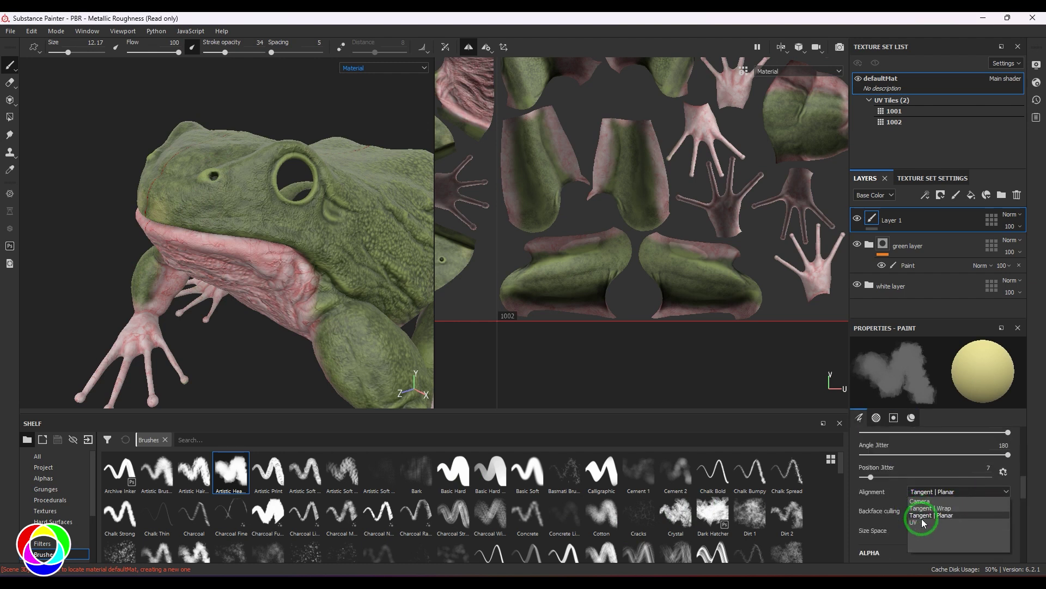
left_click(925, 539)
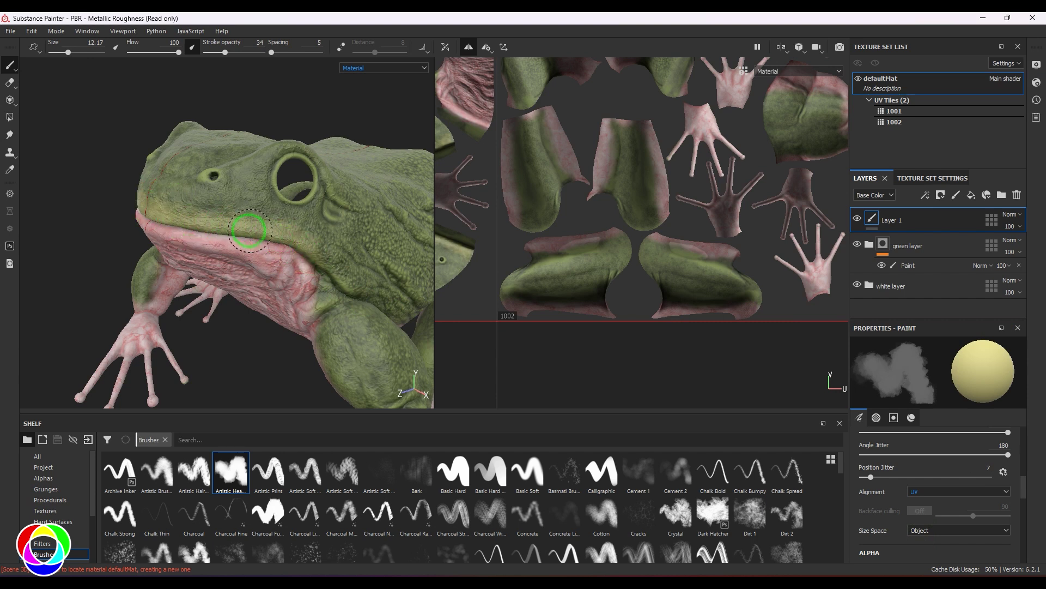
mouse_move(192, 260)
left_mouse_down("alt")
mouse_move(77, 224)
mouse_move(51, 252)
mouse_move(197, 203)
left_mouse_up("alt")
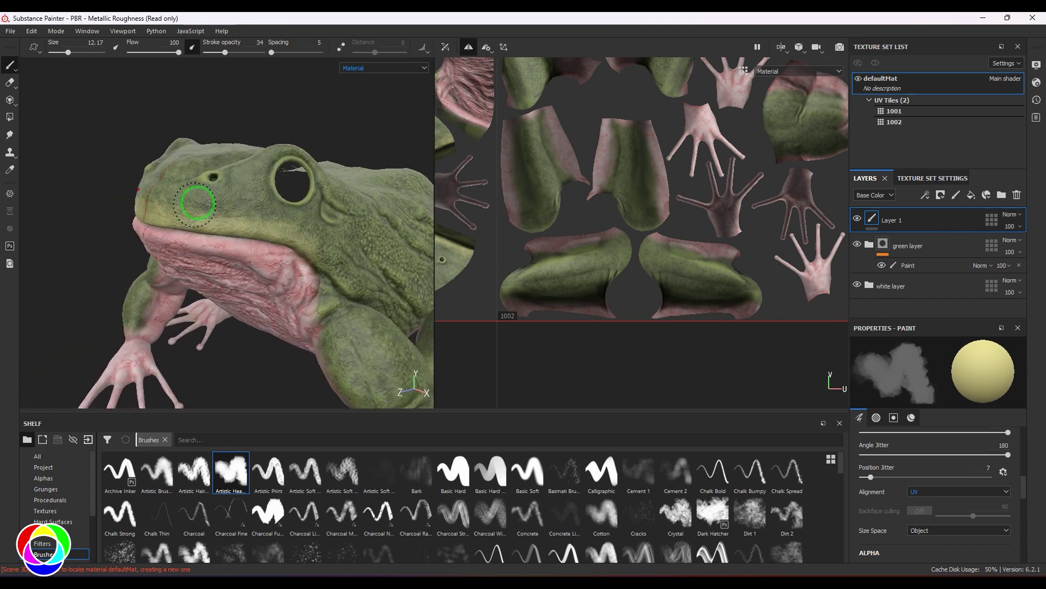
left_click_drag(235, 128, 238, 167, "alt")
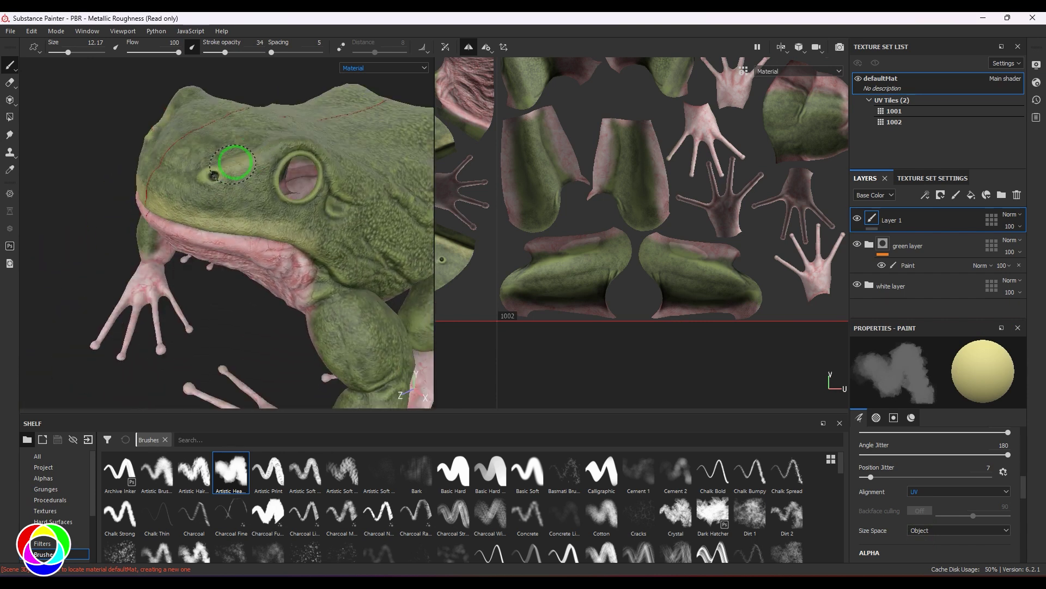
Reduce the brush size to 8.34 and paint pale yellow highlights over the skin folds on the frog's flank
left_click_drag(121, 254, 363, 229, "alt")
key("bracketleft")
key("bracketleft")
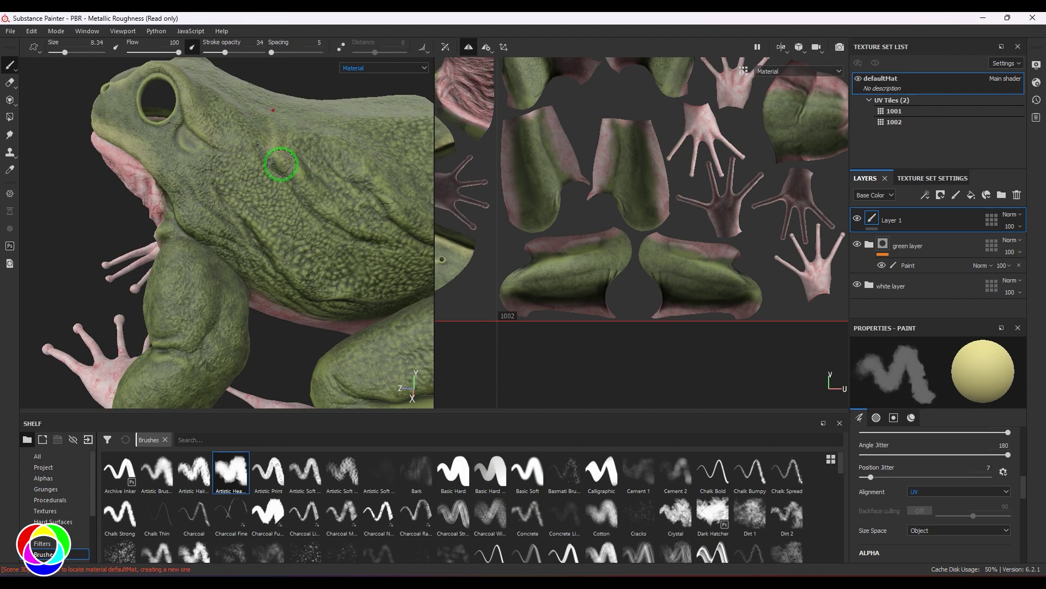
left_click_drag(280, 163, 409, 214)
left_click_drag(362, 157, 414, 216)
left_click_drag(222, 191, 354, 284)
Lower stroke opacity to 16, enlarge the brush to 15.07, and paint faint yellow over the legs and back
key("bracketleft")
left_click_drag(225, 53, 215, 52)
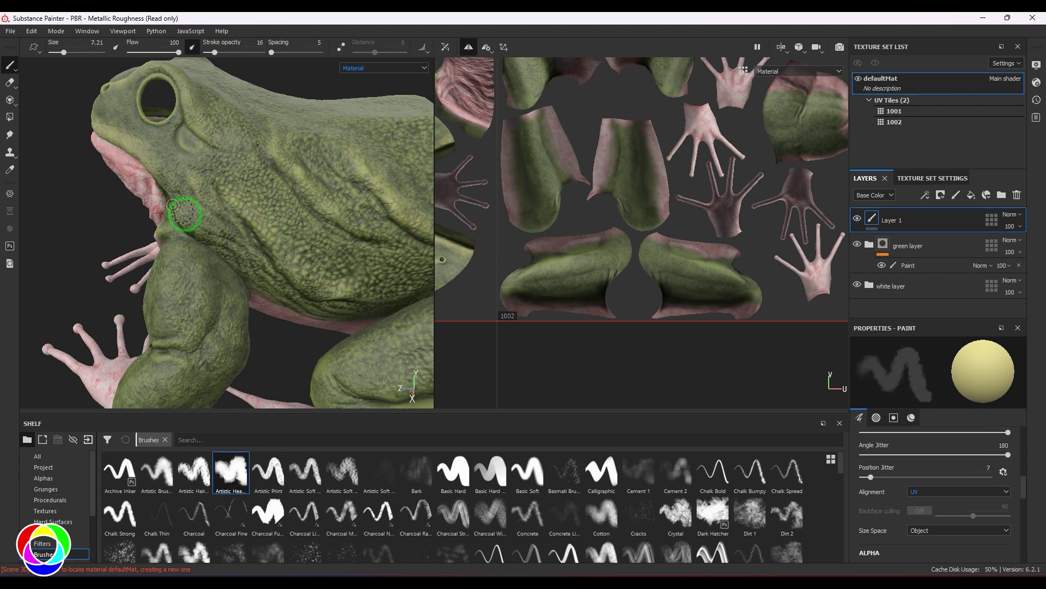
key("bracketright")
key("bracketright")
key("bracketright")
mouse_move(177, 271)
left_mouse_down()
mouse_move(178, 291)
mouse_move(346, 365)
left_mouse_up()
scroll(180, 289, "down", 3)
left_click_drag(227, 308, 238, 335)
mouse_move(303, 226)
left_mouse_down()
mouse_move(297, 254)
mouse_move(220, 208)
mouse_move(299, 197)
mouse_move(296, 166)
mouse_move(359, 262)
left_mouse_up()
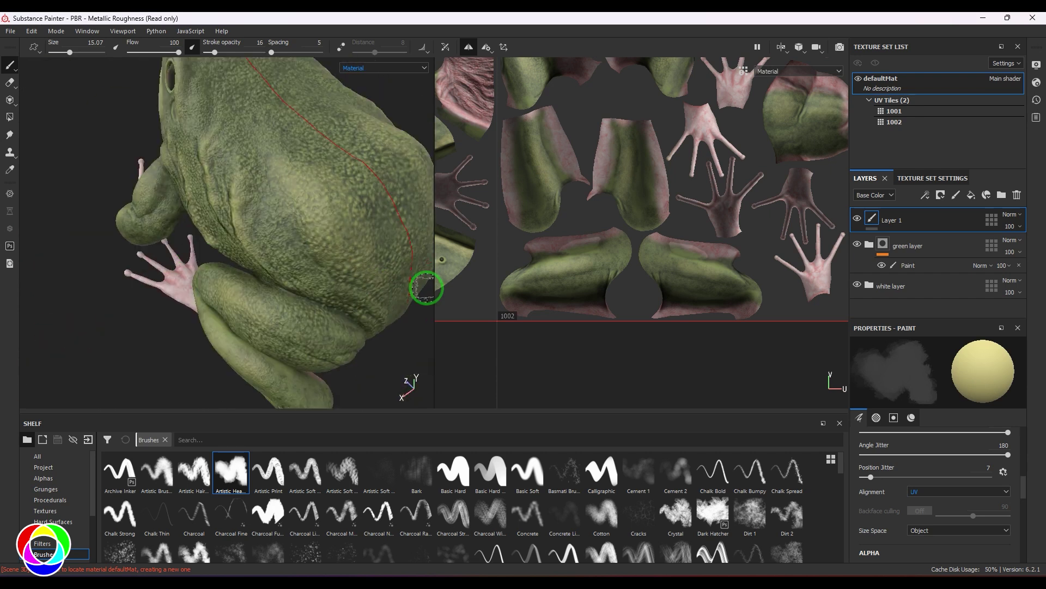
Enlarge the brush to 27.88, tint the frog's back with soft yellow, and check the whole body from the side
key("bracketright")
key("bracketright")
key("bracketright")
left_click_drag(302, 157, 276, 164)
scroll(262, 175, "down", 4)
left_click_drag(179, 180, 241, 206, "alt")
middle_click_drag(240, 205, 136, 109, "alt")
right_click_drag(306, 333, 349, 339, "shift")
scroll(350, 305, "up", 5)
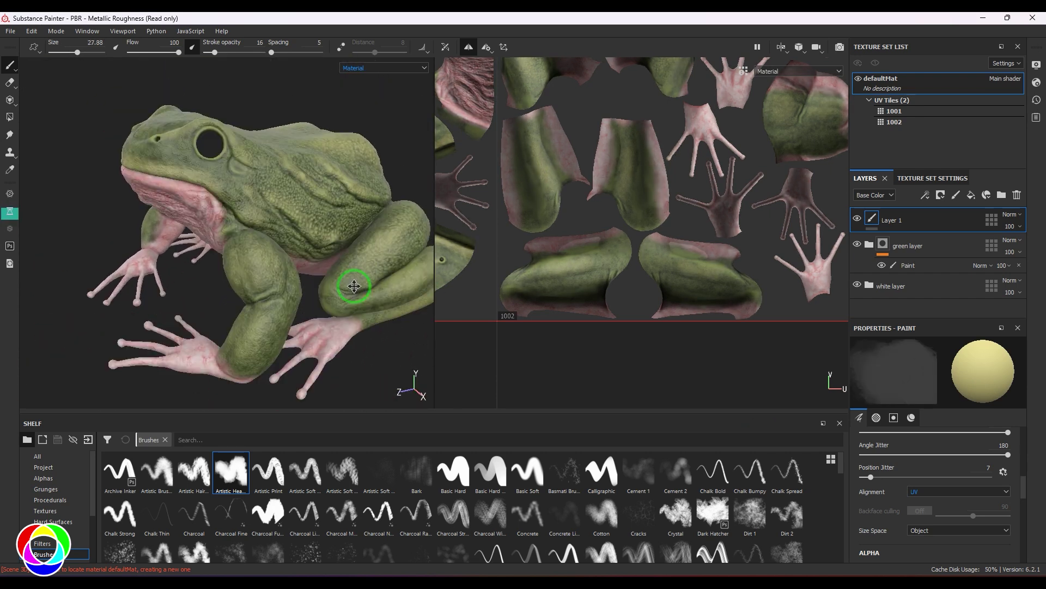
Add a paint layer on top and set its base color to dark brown, R 0.017, G 0.009, B 0.004
left_click(955, 196)
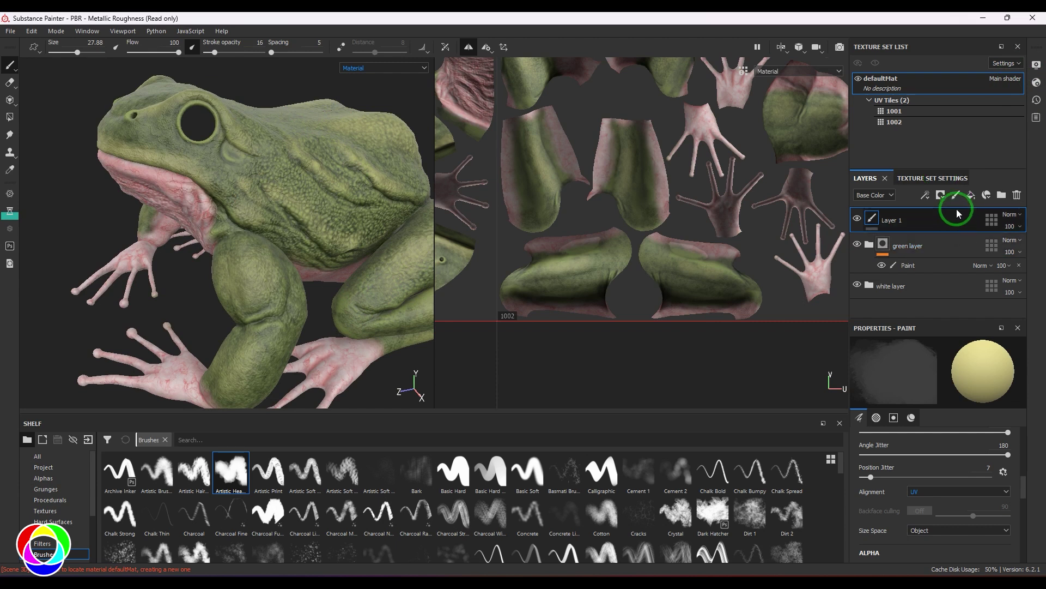
scroll(916, 519, "down", 10)
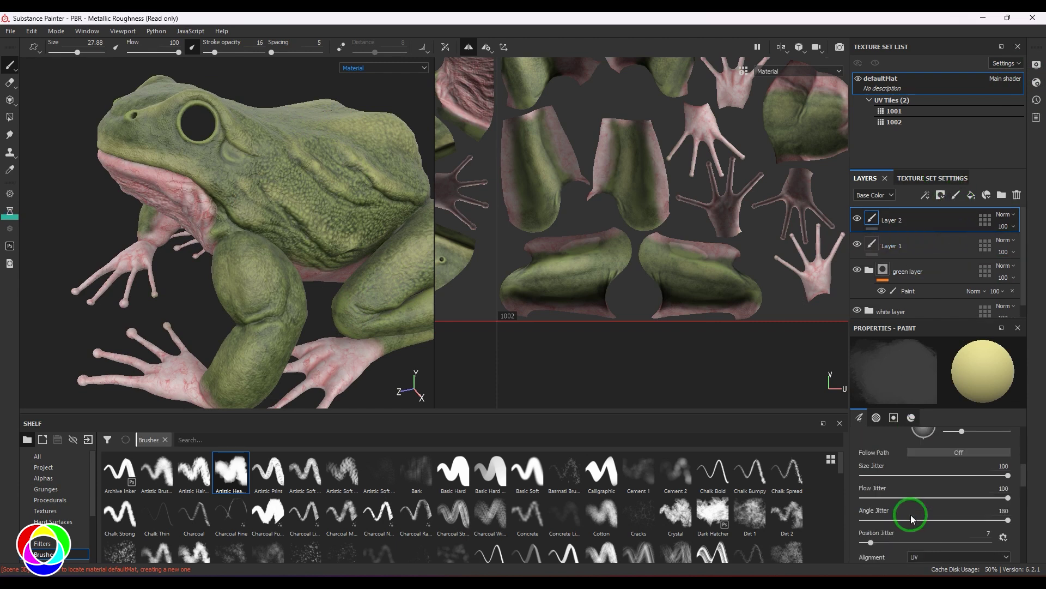
left_click(910, 527)
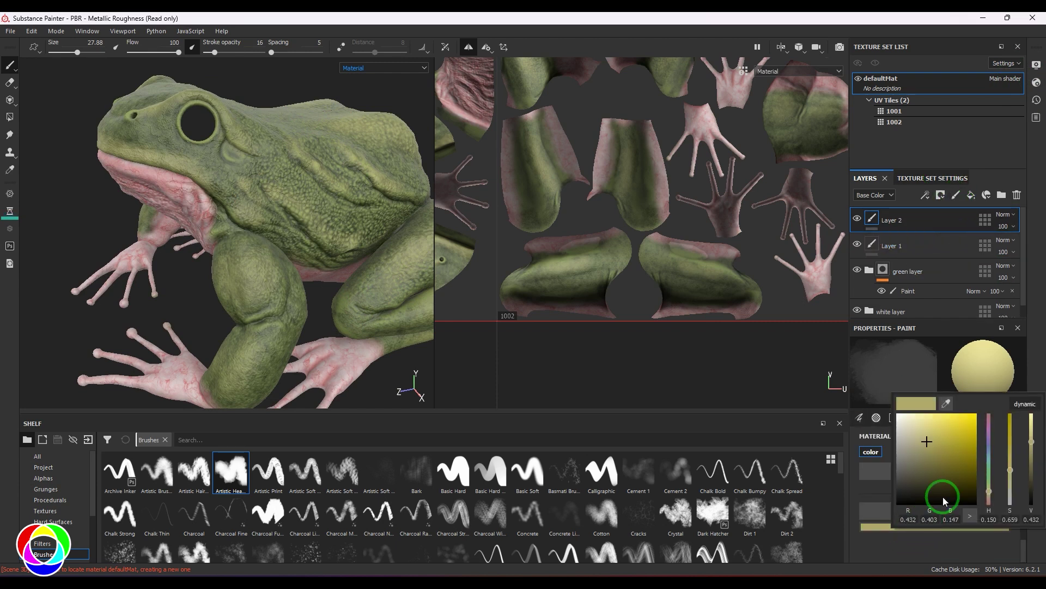
left_click(944, 486)
left_click_drag(991, 493, 991, 503)
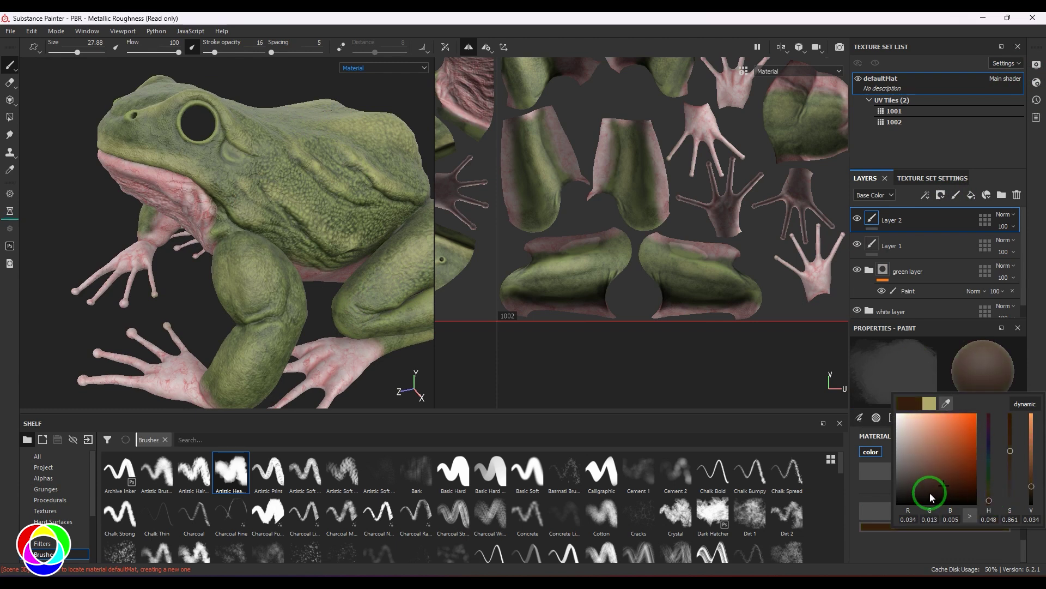
left_click(935, 491)
left_click(989, 499)
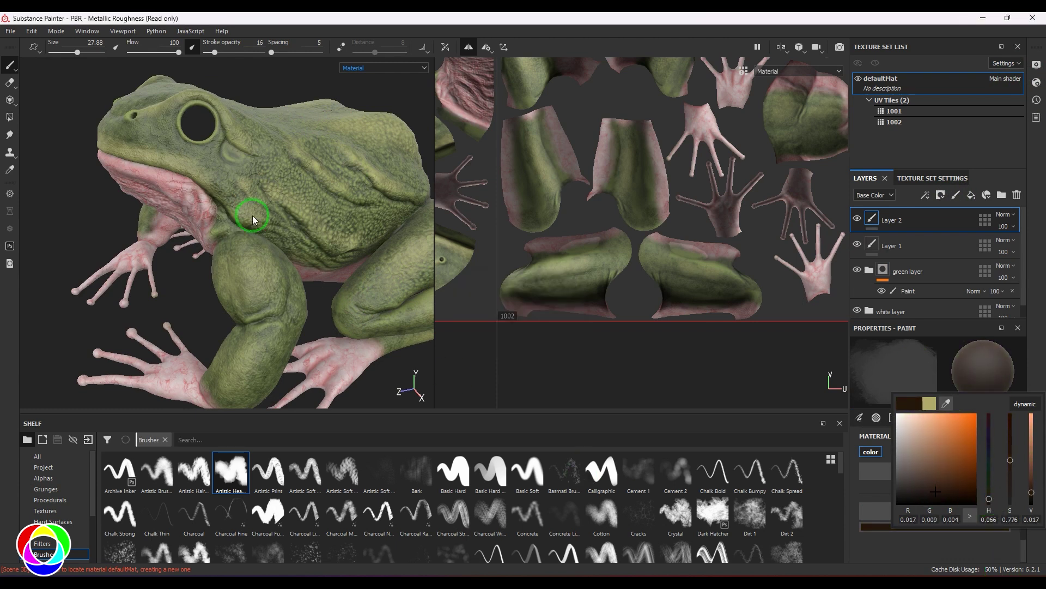
Paint a dark patch on the eardrum with size 4.34 and stroke opacity 61, then darken the base color to R 0.006, G 0.003, B 0.001
left_click_drag(77, 52, 60, 51)
left_click_drag(215, 52, 240, 52)
left_click_drag(231, 150, 229, 161)
left_click(902, 527)
left_click(933, 494)
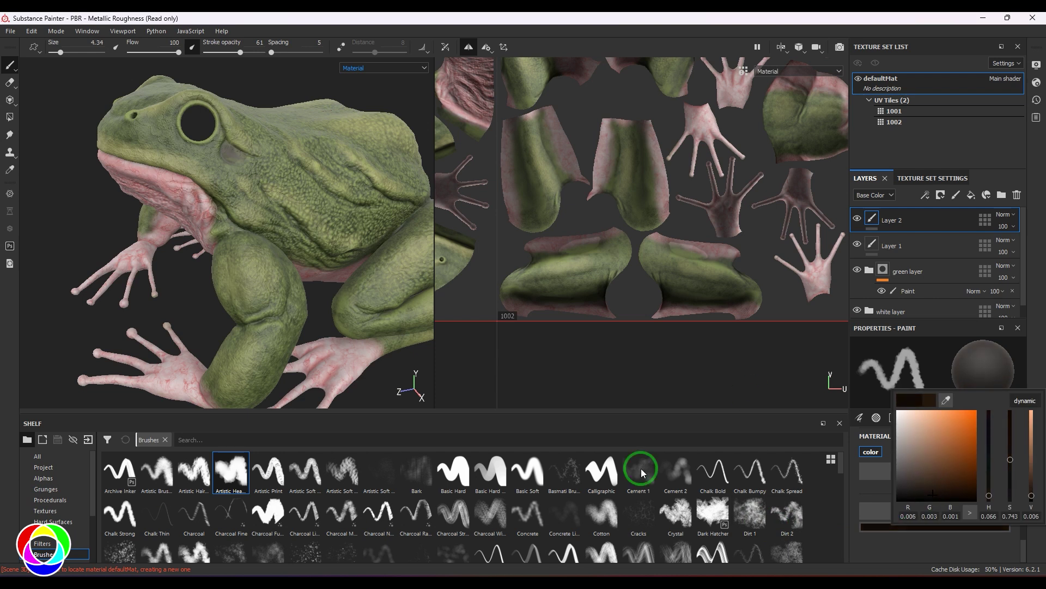
Choose the Crystal brush and set size jitter to 66, flow jitter to 21 and position jitter to 14
left_click(676, 513)
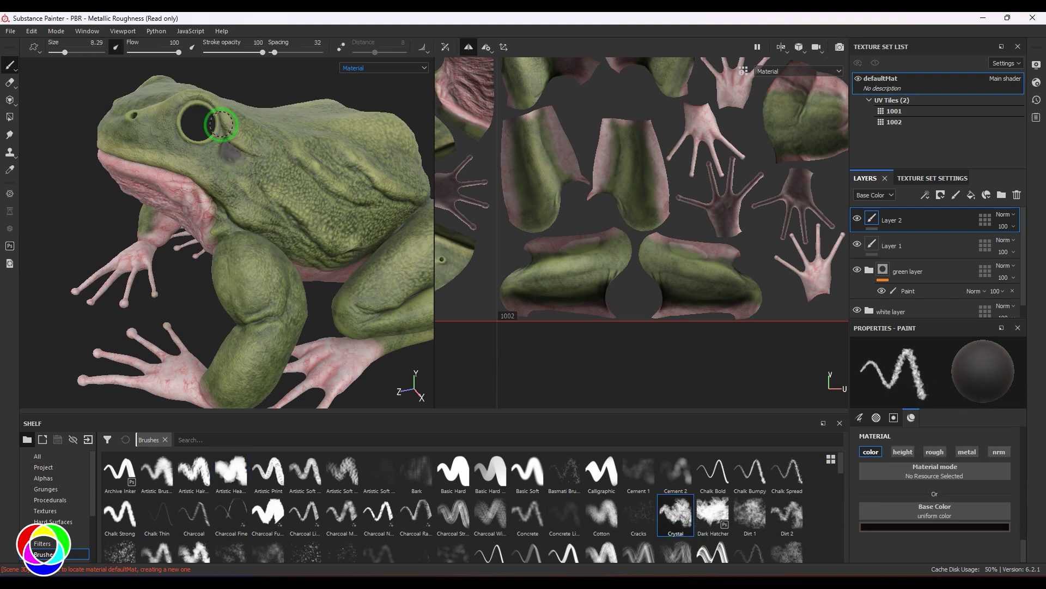
scroll(963, 504, "up", 8)
left_click(891, 542)
left_click(893, 498)
left_click(959, 475)
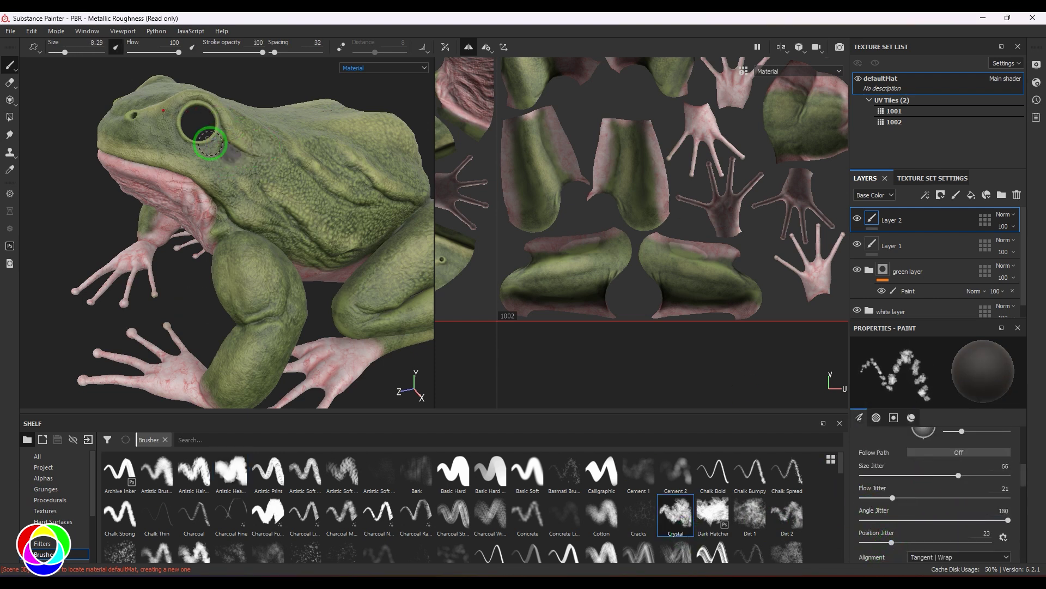
left_click_drag(892, 542, 879, 543)
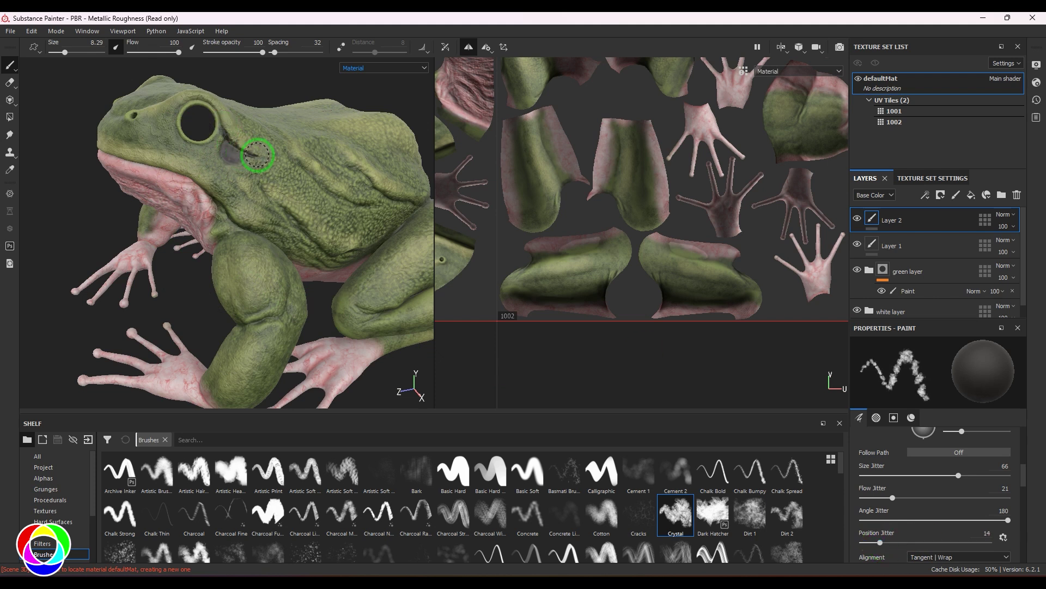
Paint a thin dark line around the eye rim and along the fold running back above the eardrum
left_click_drag(228, 217, 226, 205, "alt")
left_click_drag(264, 157, 303, 147, "alt")
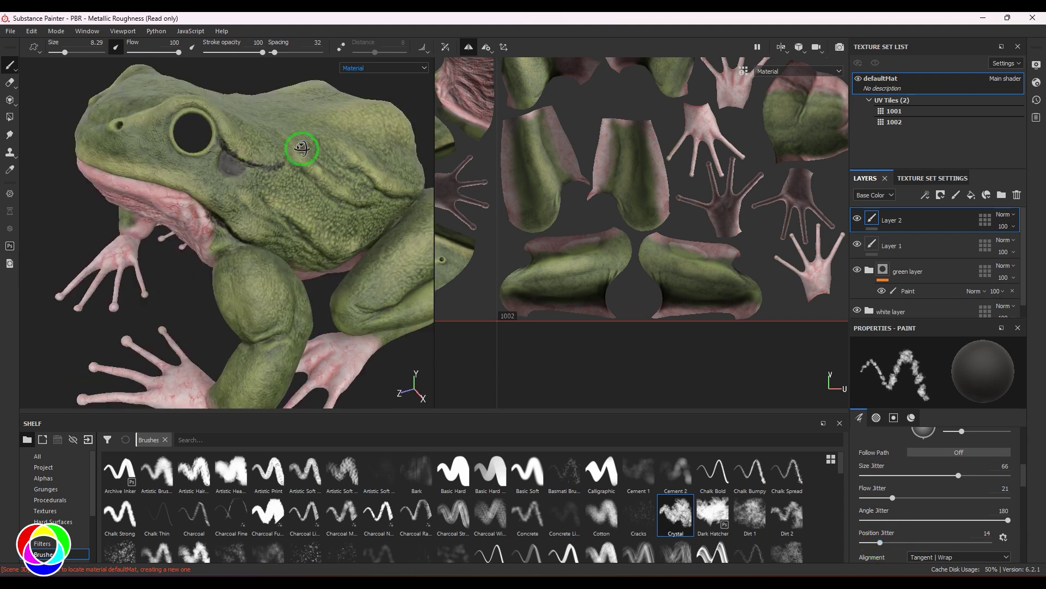
left_click_drag(216, 129, 215, 121)
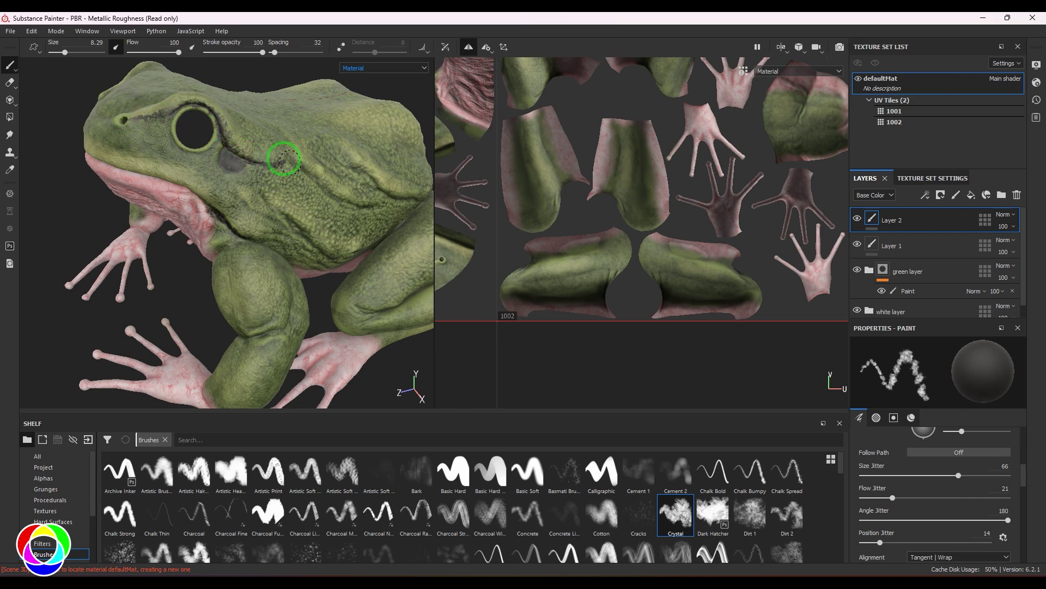
left_click_drag(156, 133, 202, 117, "alt")
Lighten the base color to a medium brown and dab it over the dark eardrum patch behind the eye
left_click(911, 417)
left_click(934, 527)
left_click(929, 499)
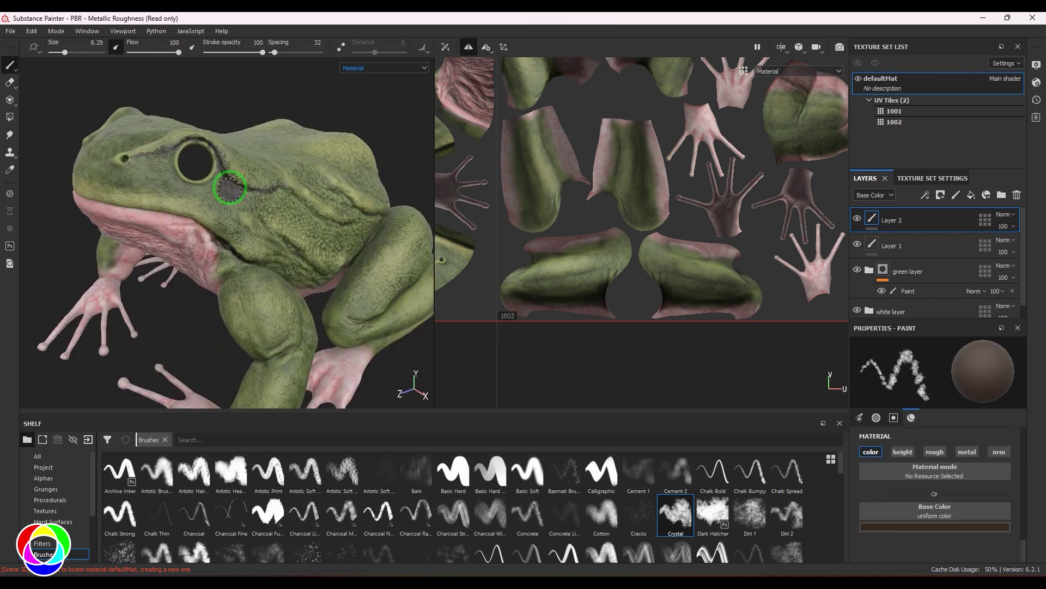
left_click(934, 526)
left_click(927, 468)
left_click(232, 185)
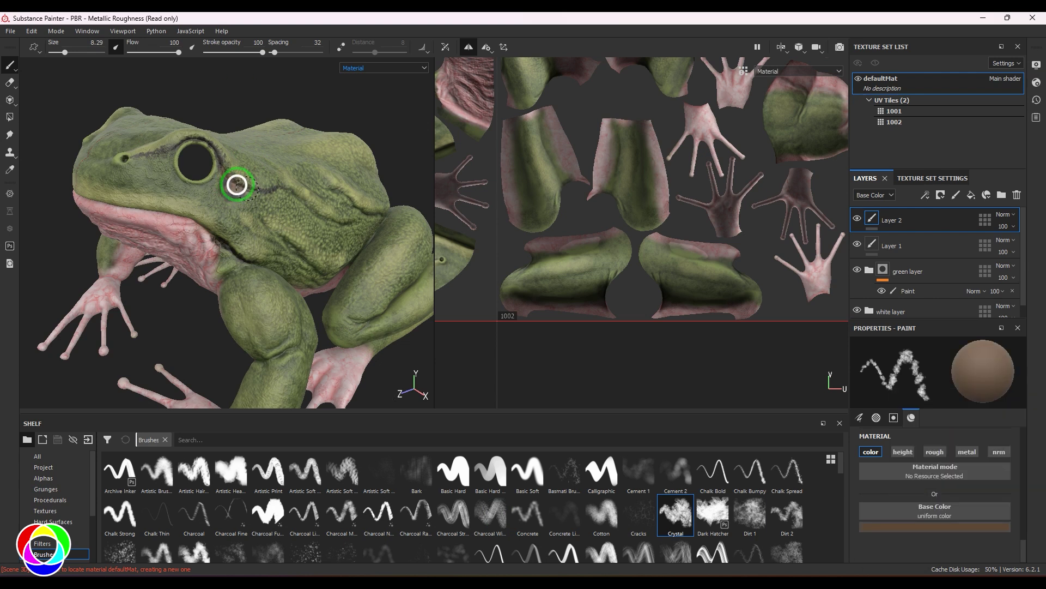
left_click_drag(237, 184, 189, 227, "alt")
scroll(241, 163, "up", 3)
scroll(256, 153, "down", 3)
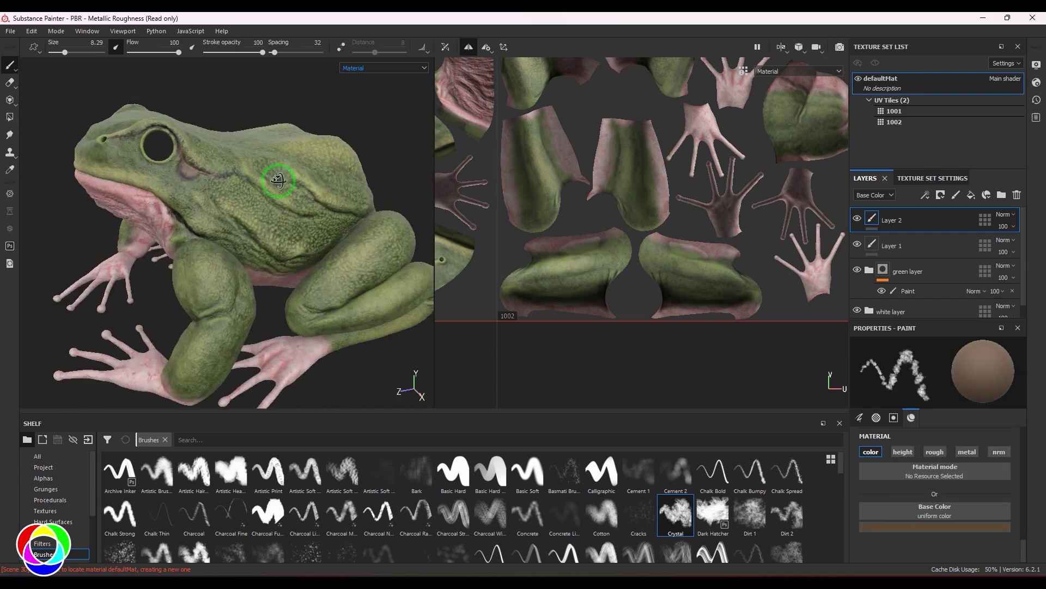
Add another paint layer on top, set its base color to dark red, and choose the Artistic Heavy brush
left_click_drag(280, 178, 262, 202, "alt")
scroll(262, 201, "up", 3)
left_click(955, 195)
left_click(910, 527)
left_click_drag(982, 492, 939, 484)
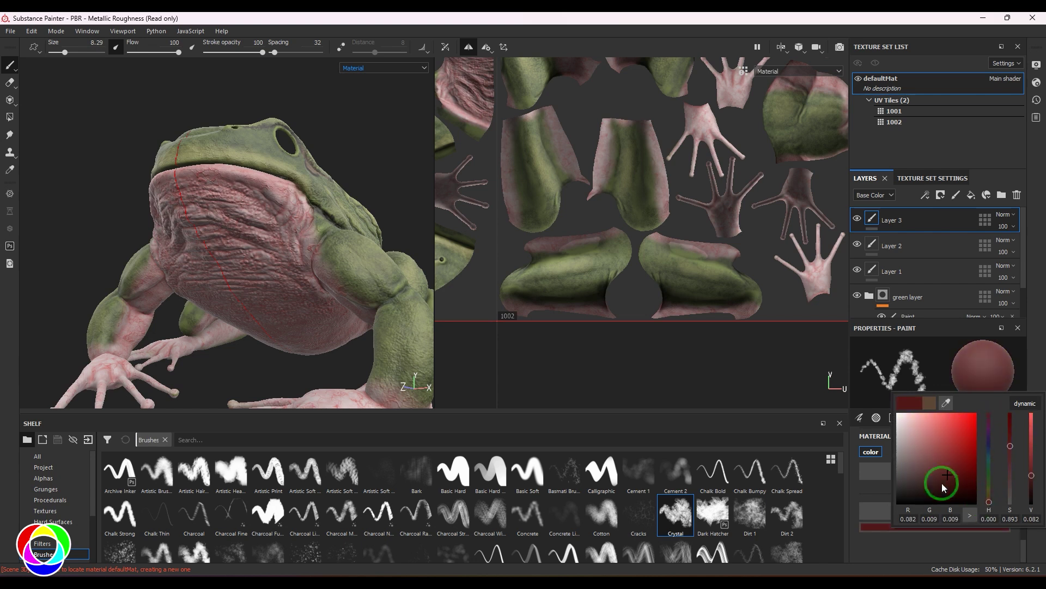
left_click(231, 472)
Brush dark red over the pink throat and belly skin at stroke opacity 47
left_click_drag(261, 201, 235, 208)
mouse_move(267, 240)
right_mouse_down("alt")
mouse_move(241, 257)
mouse_move(286, 283)
right_mouse_up("alt")
mouse_move(306, 234)
left_mouse_down("alt")
mouse_move(267, 294)
mouse_move(321, 305)
left_mouse_up("alt")
right_click_drag(322, 305, 347, 348, "alt")
middle_click_drag(346, 349, 348, 304, "alt")
Add a fourth paint layer with an orange-brown base color and raise the stroke opacity to 100
left_click(956, 195)
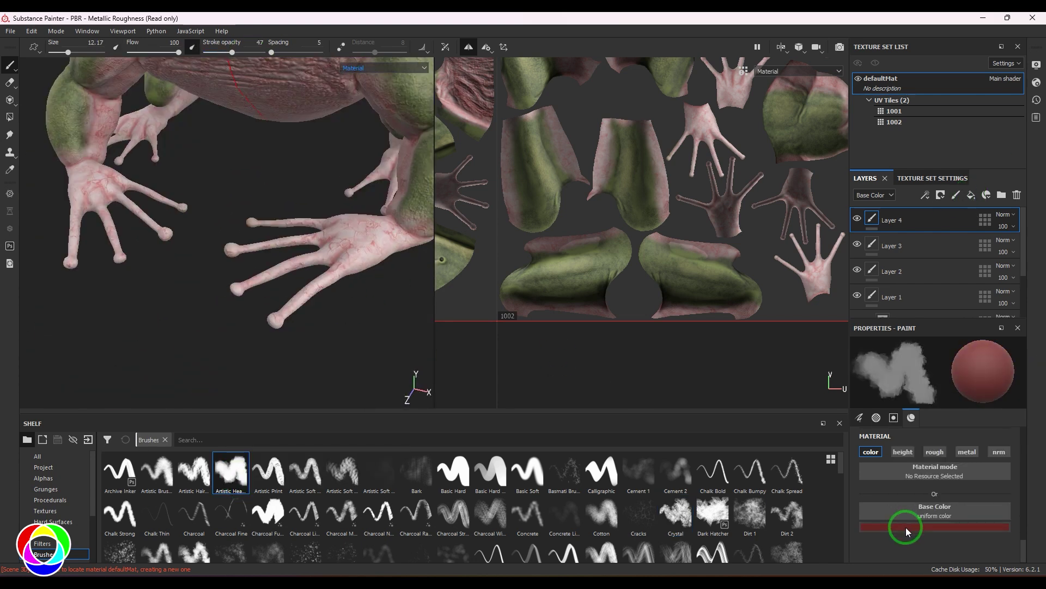
left_click(908, 527)
left_click(959, 479)
left_click_drag(232, 51, 264, 52)
Dab orange-brown onto the round toe tips of the front and hind feet
left_click(275, 319)
left_click(236, 289)
left_click(229, 249)
mouse_move(280, 288)
left_mouse_down("alt")
mouse_move(241, 350)
mouse_move(320, 329)
left_mouse_up("alt")
left_click(226, 330)
left_click(188, 297)
left_click_drag(252, 313, 280, 217, "alt")
left_click(278, 217)
left_click(322, 198)
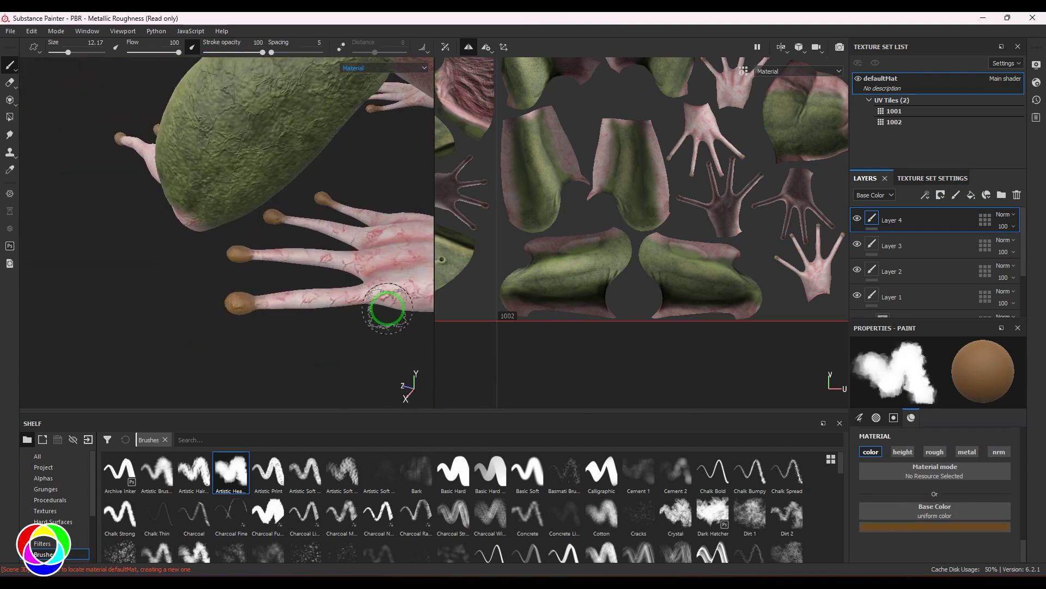
Frame the whole frog and switch the viewport to show only the 3D view
middle_click_drag(469, 218, 666, 333, "alt")
right_click_drag(349, 289, 201, 267, "alt")
mouse_move(201, 266)
left_mouse_down("alt")
mouse_move(260, 238)
mouse_move(282, 270)
mouse_move(252, 286)
left_mouse_up("alt")
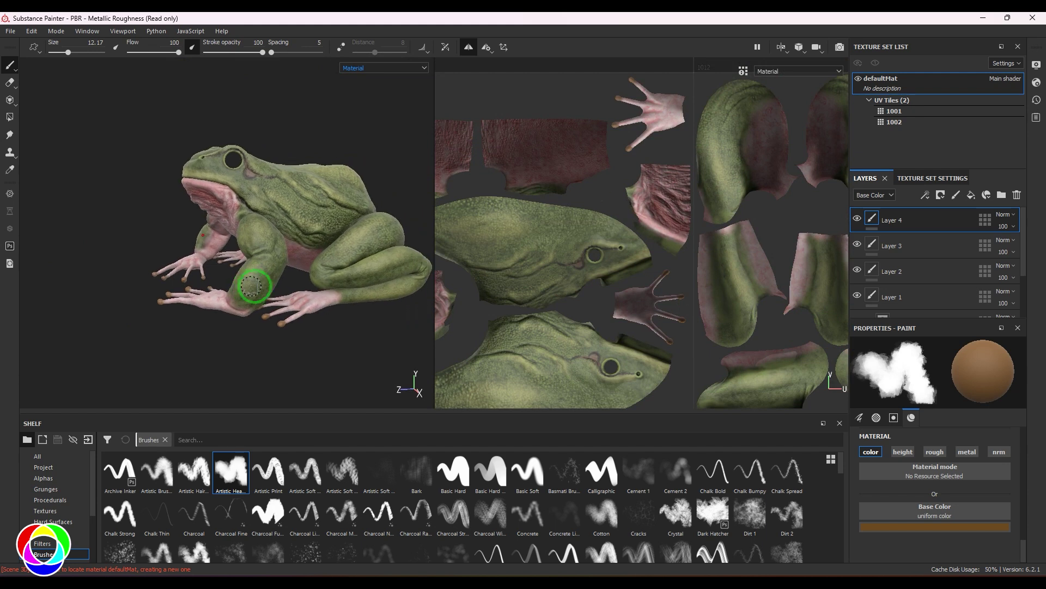
left_click(781, 50)
left_click(789, 121)
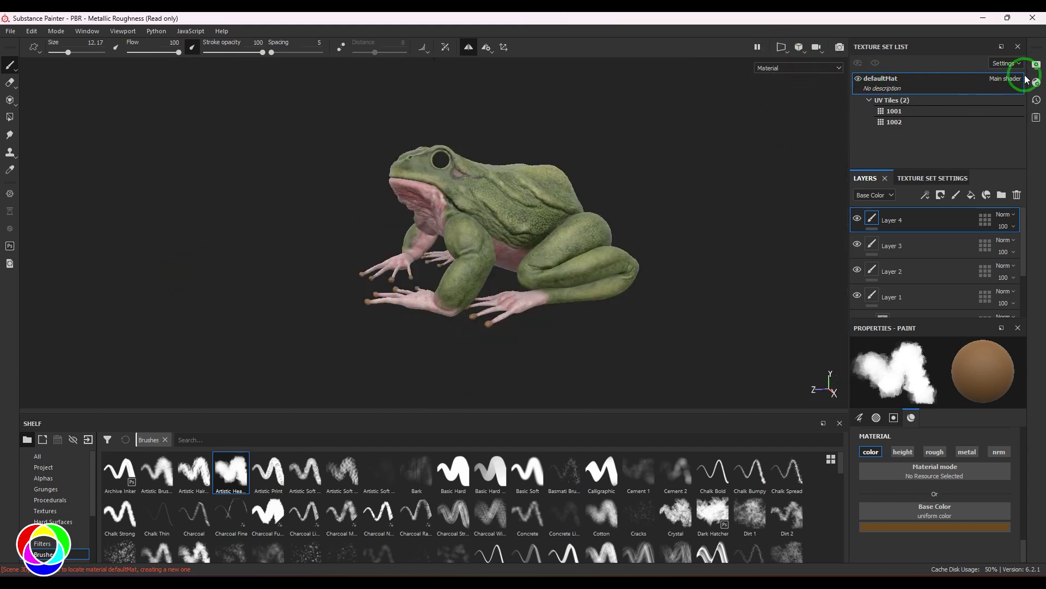
Change the display's environment map to Studio 03
left_click(1035, 66)
left_click(955, 157)
left_click(954, 291)
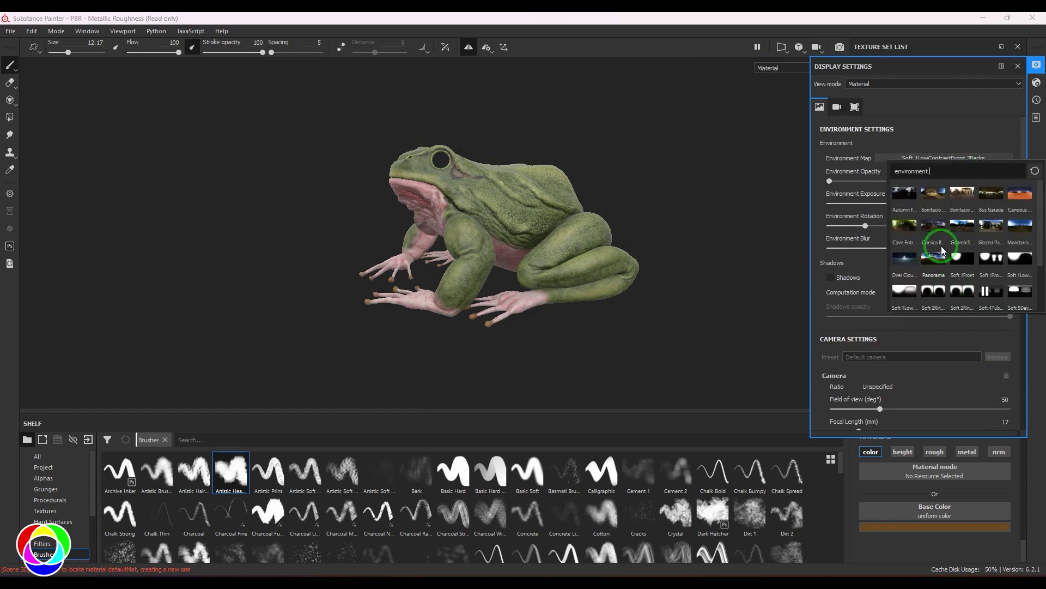
scroll(957, 273, "down", 2)
left_click(934, 260)
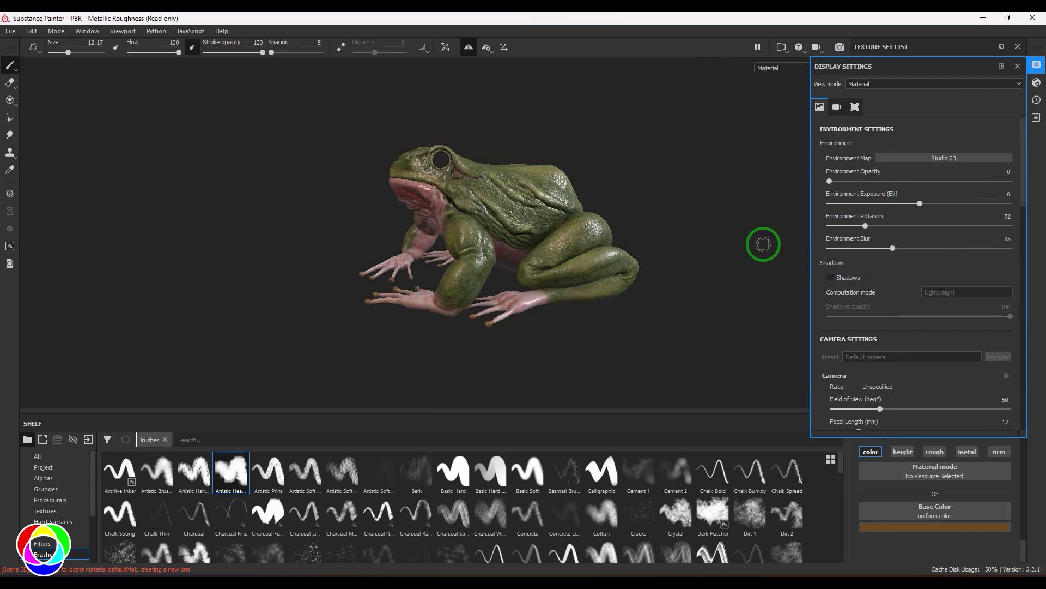
Rotate the environment lighting and examine the frog's painted skin from the side
mouse_move(607, 219)
left_mouse_down("alt")
mouse_move(416, 310)
mouse_move(463, 269)
mouse_move(579, 348)
mouse_move(536, 256)
mouse_move(652, 360)
left_mouse_up("alt")
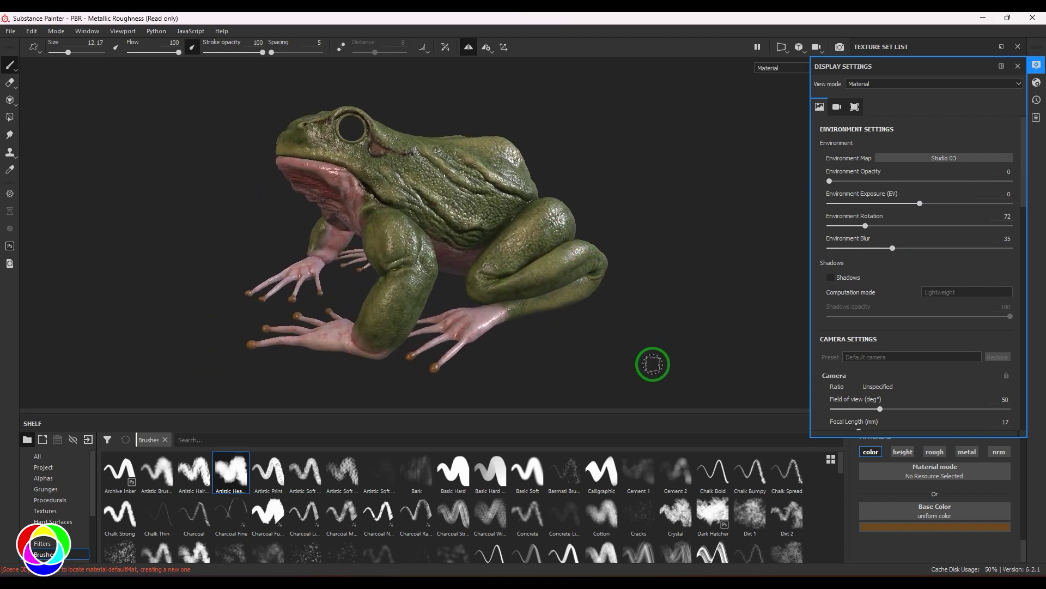
right_click_drag(617, 336, 584, 344, "shift")
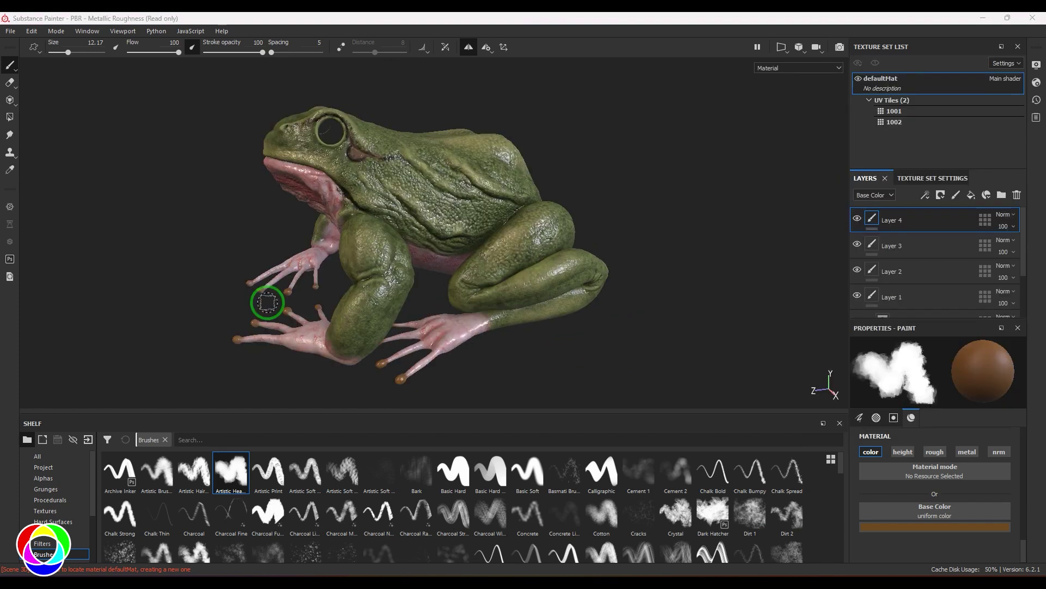
left_click_drag(610, 301, 561, 316, "alt")
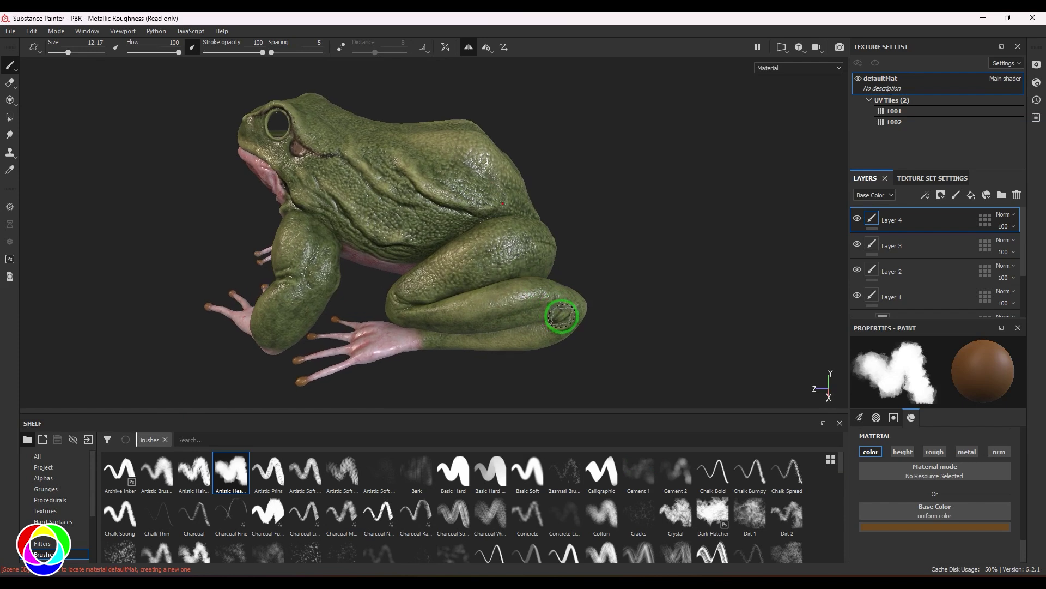